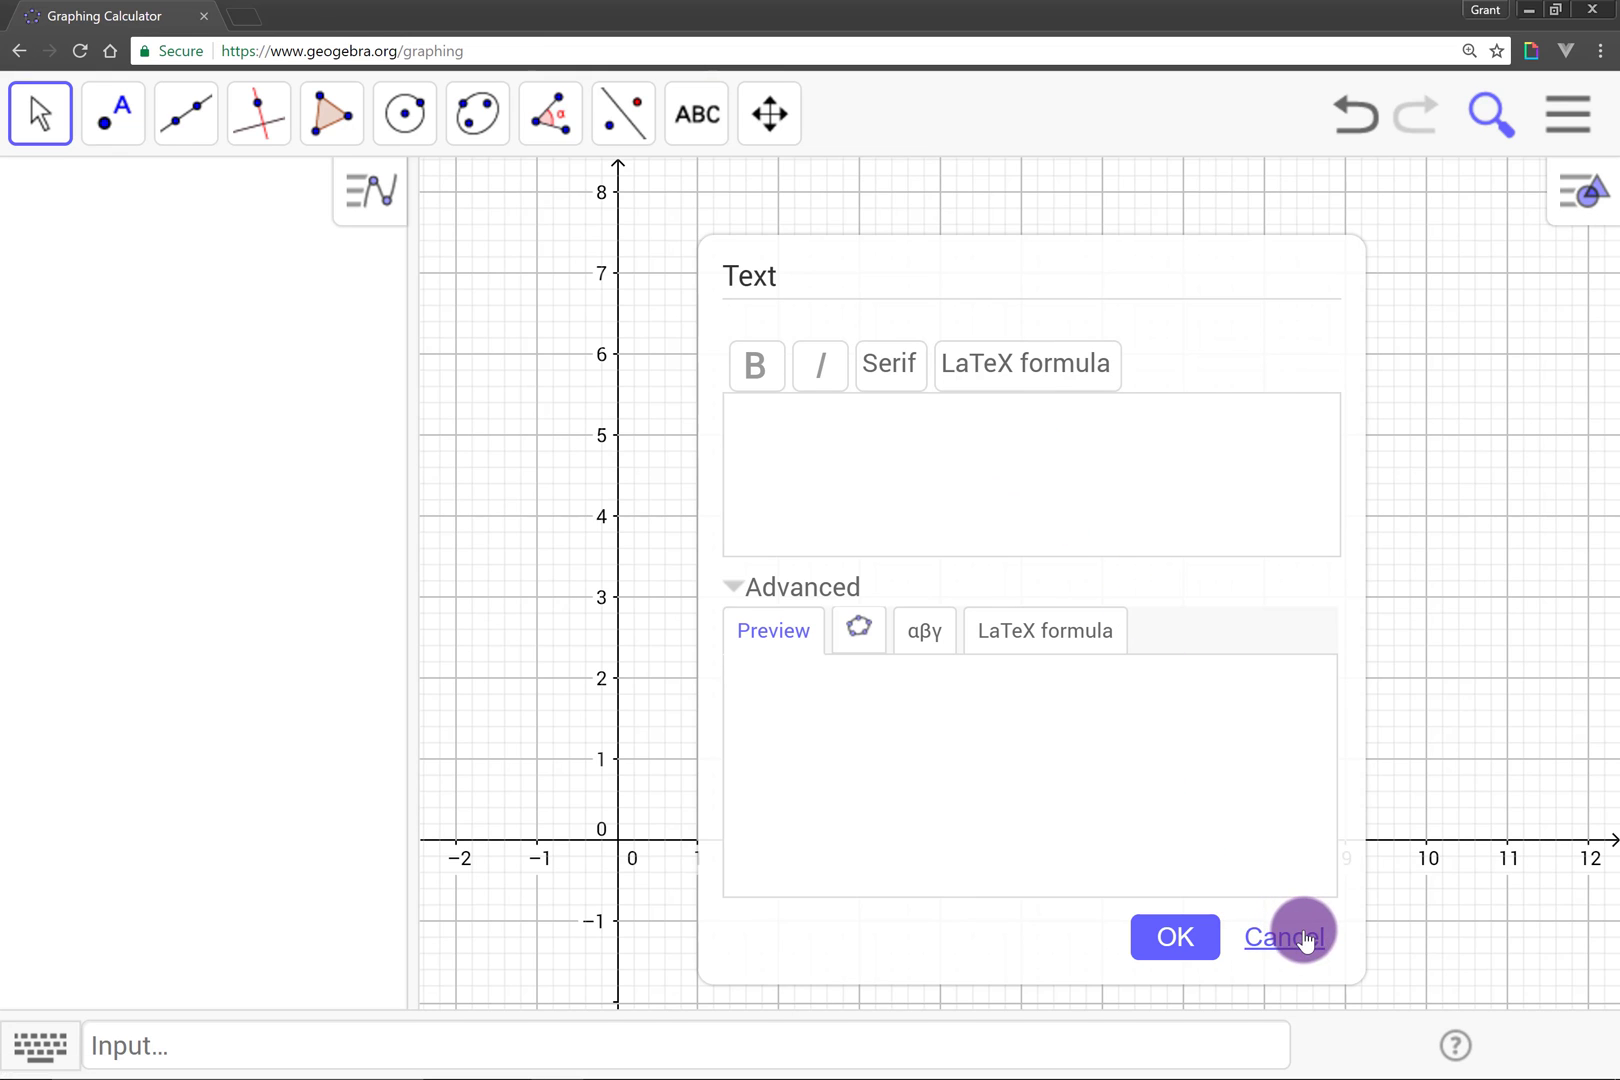
# - Dismiss the empty text dialog and place two points at about (1.18, 4.26) and (7.72, 1.82)
pyautogui.click(1285, 937)
pyautogui.click(118, 120)
pyautogui.click(185, 210)
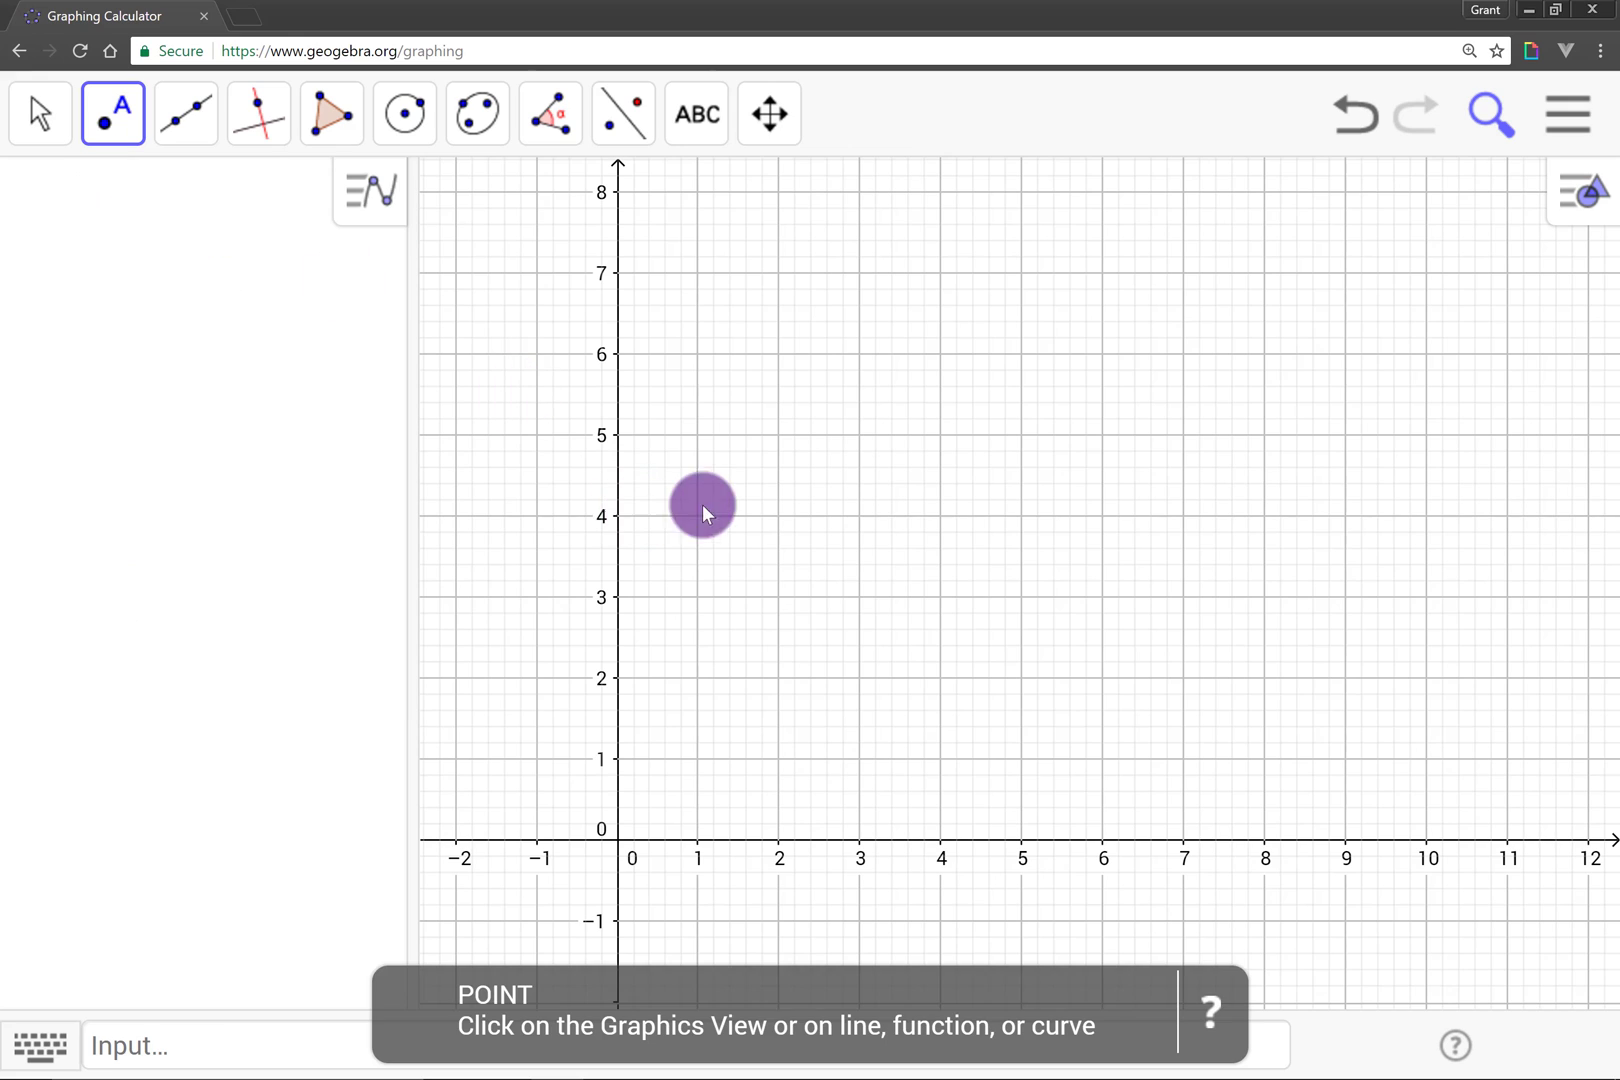
pyautogui.click(712, 495)
pyautogui.click(1242, 692)
# - Move point B to about (3.74, 1.96)
pyautogui.click(58, 128)
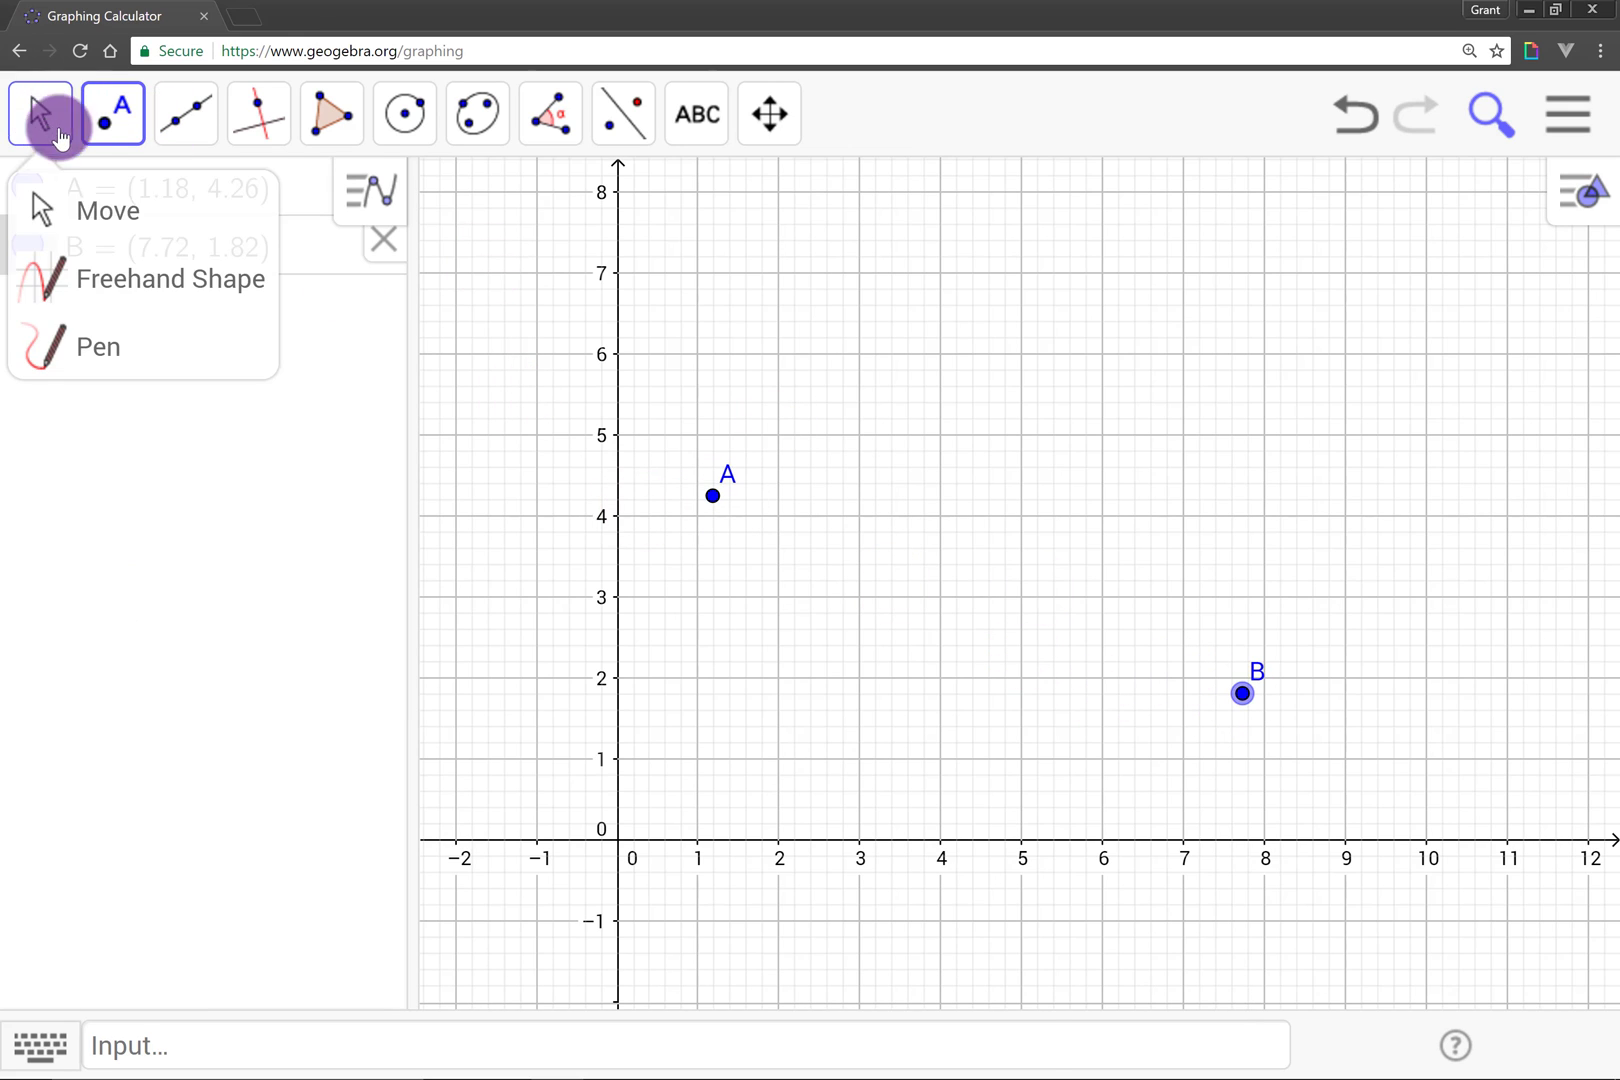
pyautogui.click(101, 210)
pyautogui.moveTo(1251, 686); pyautogui.dragTo(897, 694)
# - Create a text at about (3.5, 7) reading "Location of A: " followed by the dynamic value of point A
pyautogui.click(678, 130)
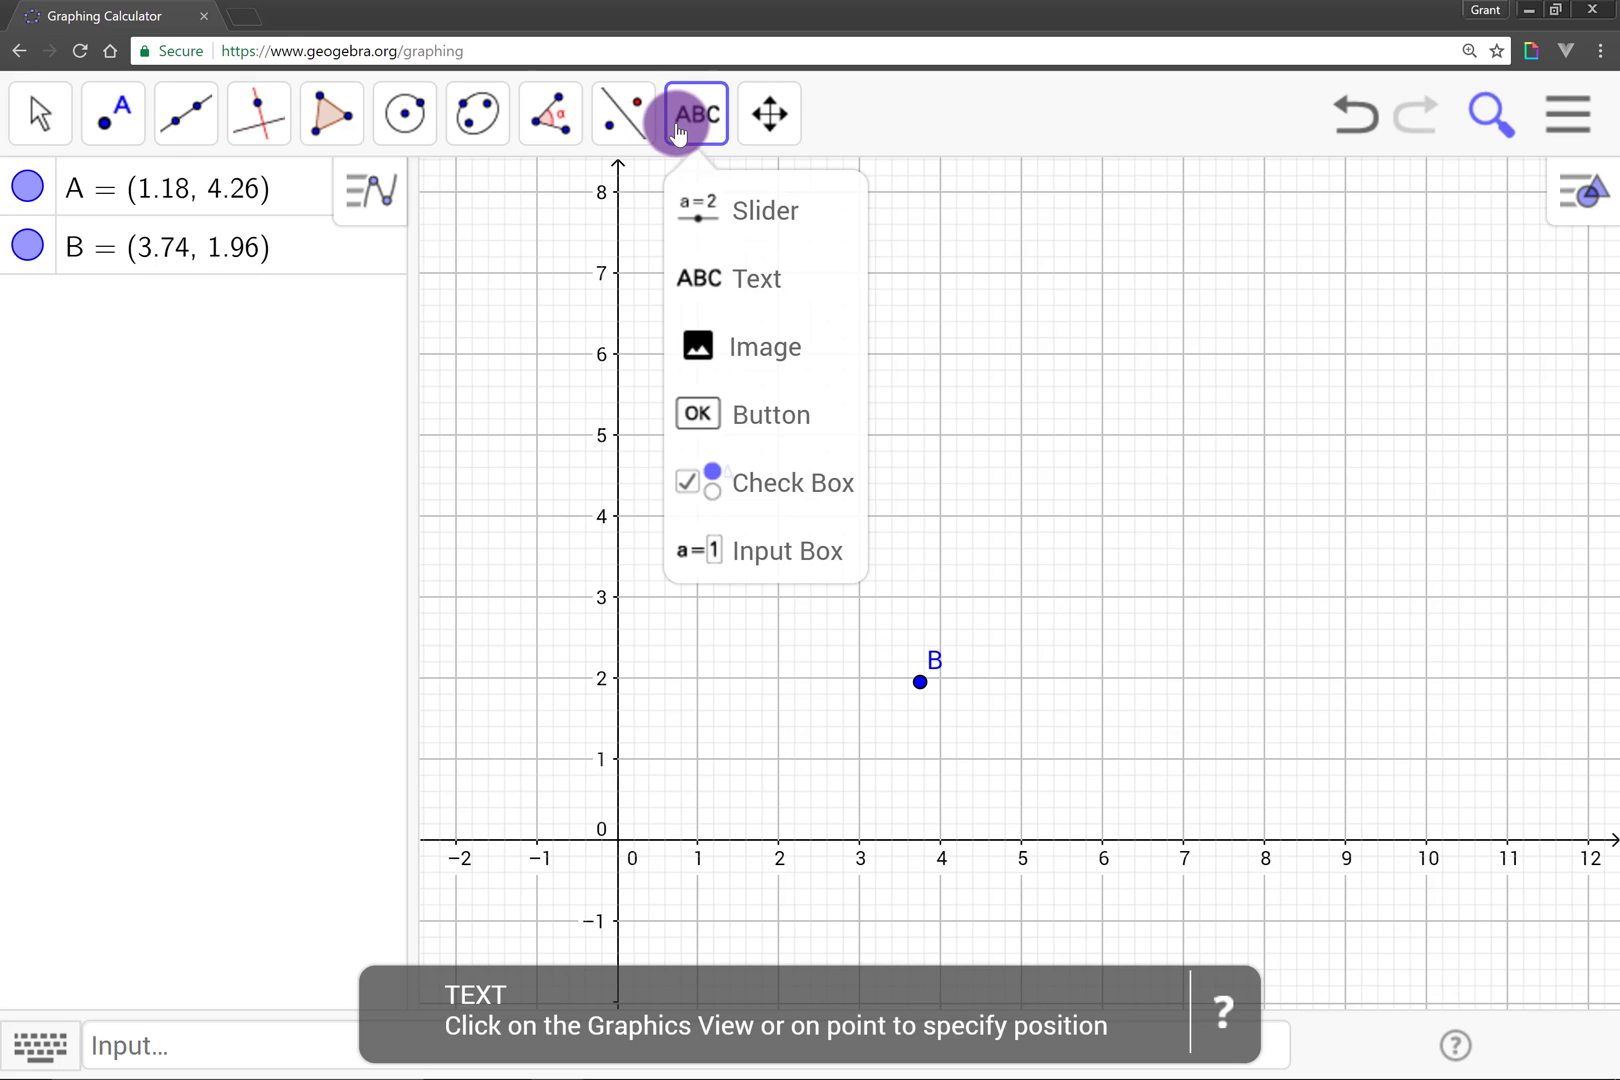
pyautogui.click(750, 283)
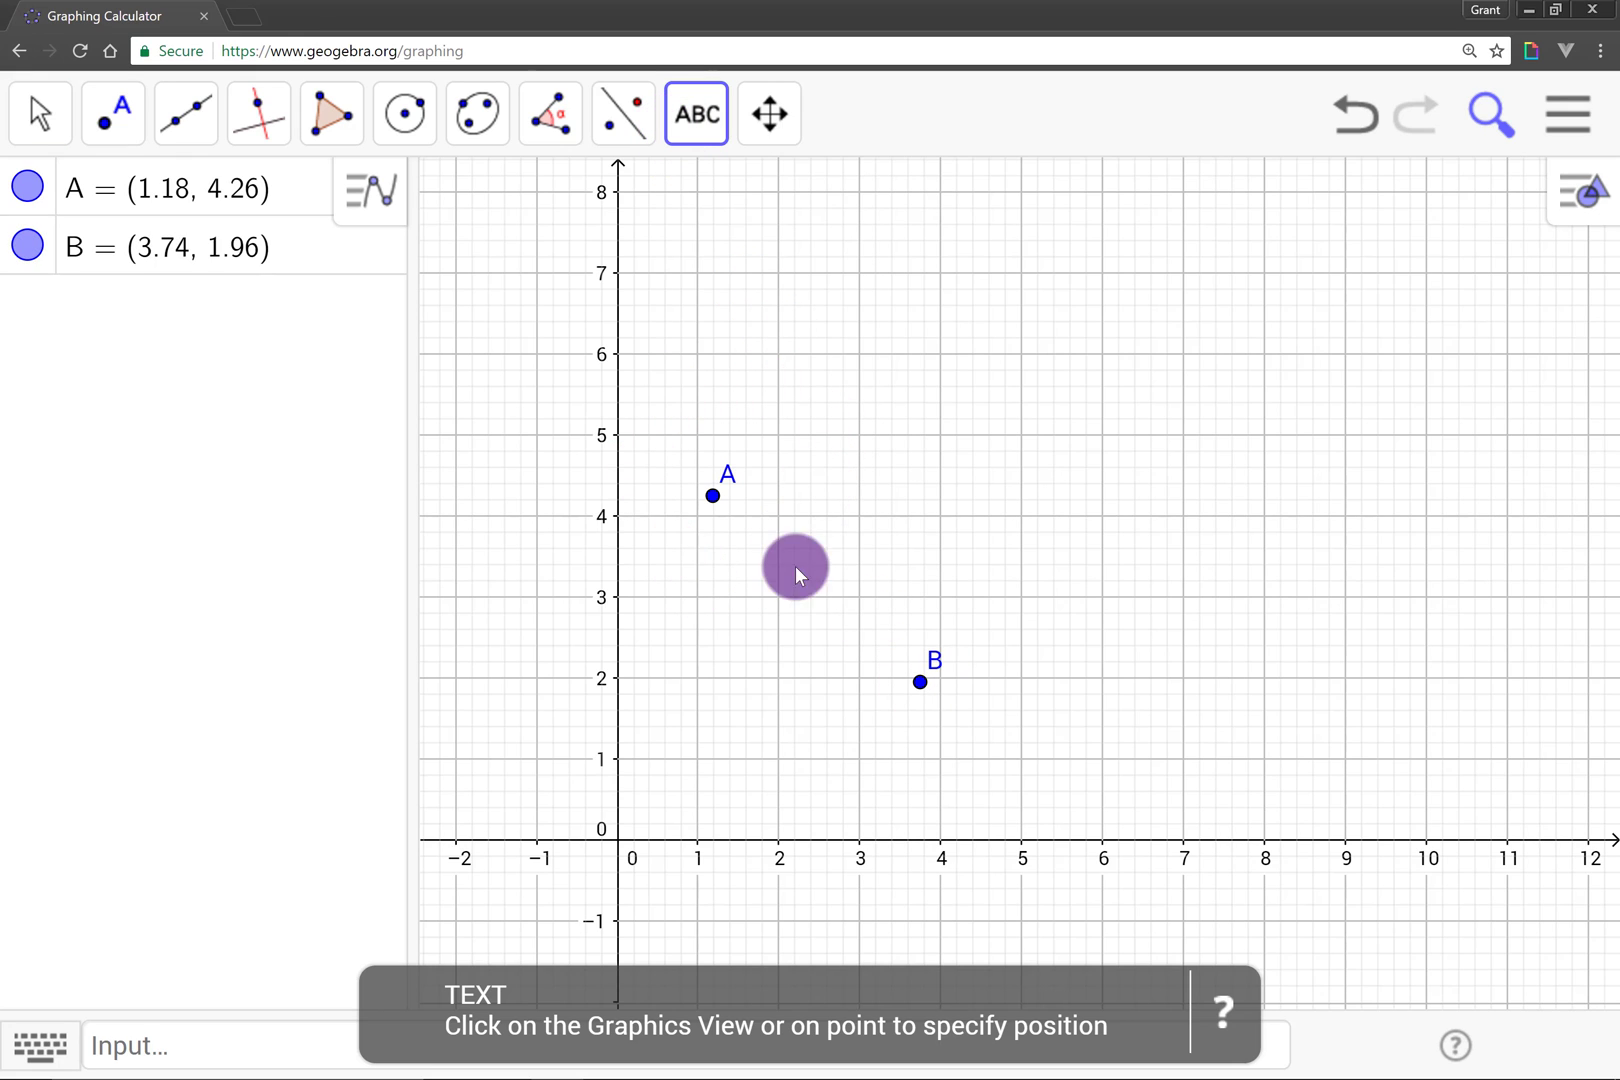
pyautogui.click(905, 273)
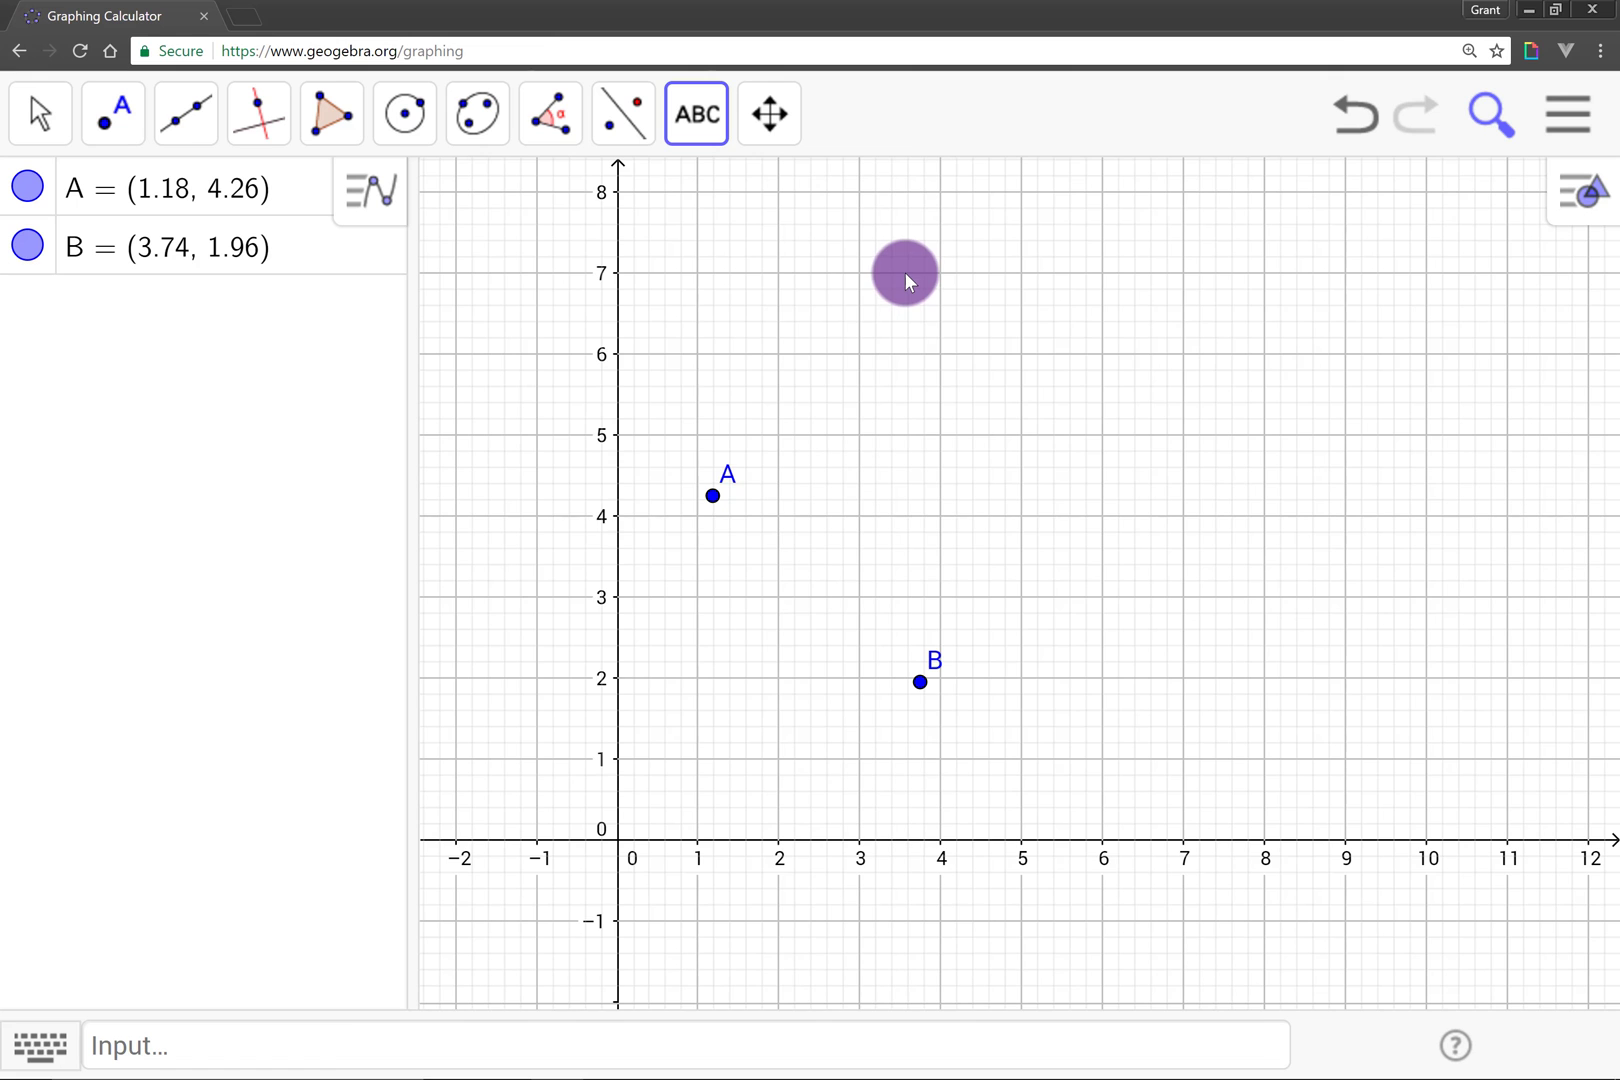
pyautogui.moveTo(854, 390); pyautogui.dragTo(1144, 253)
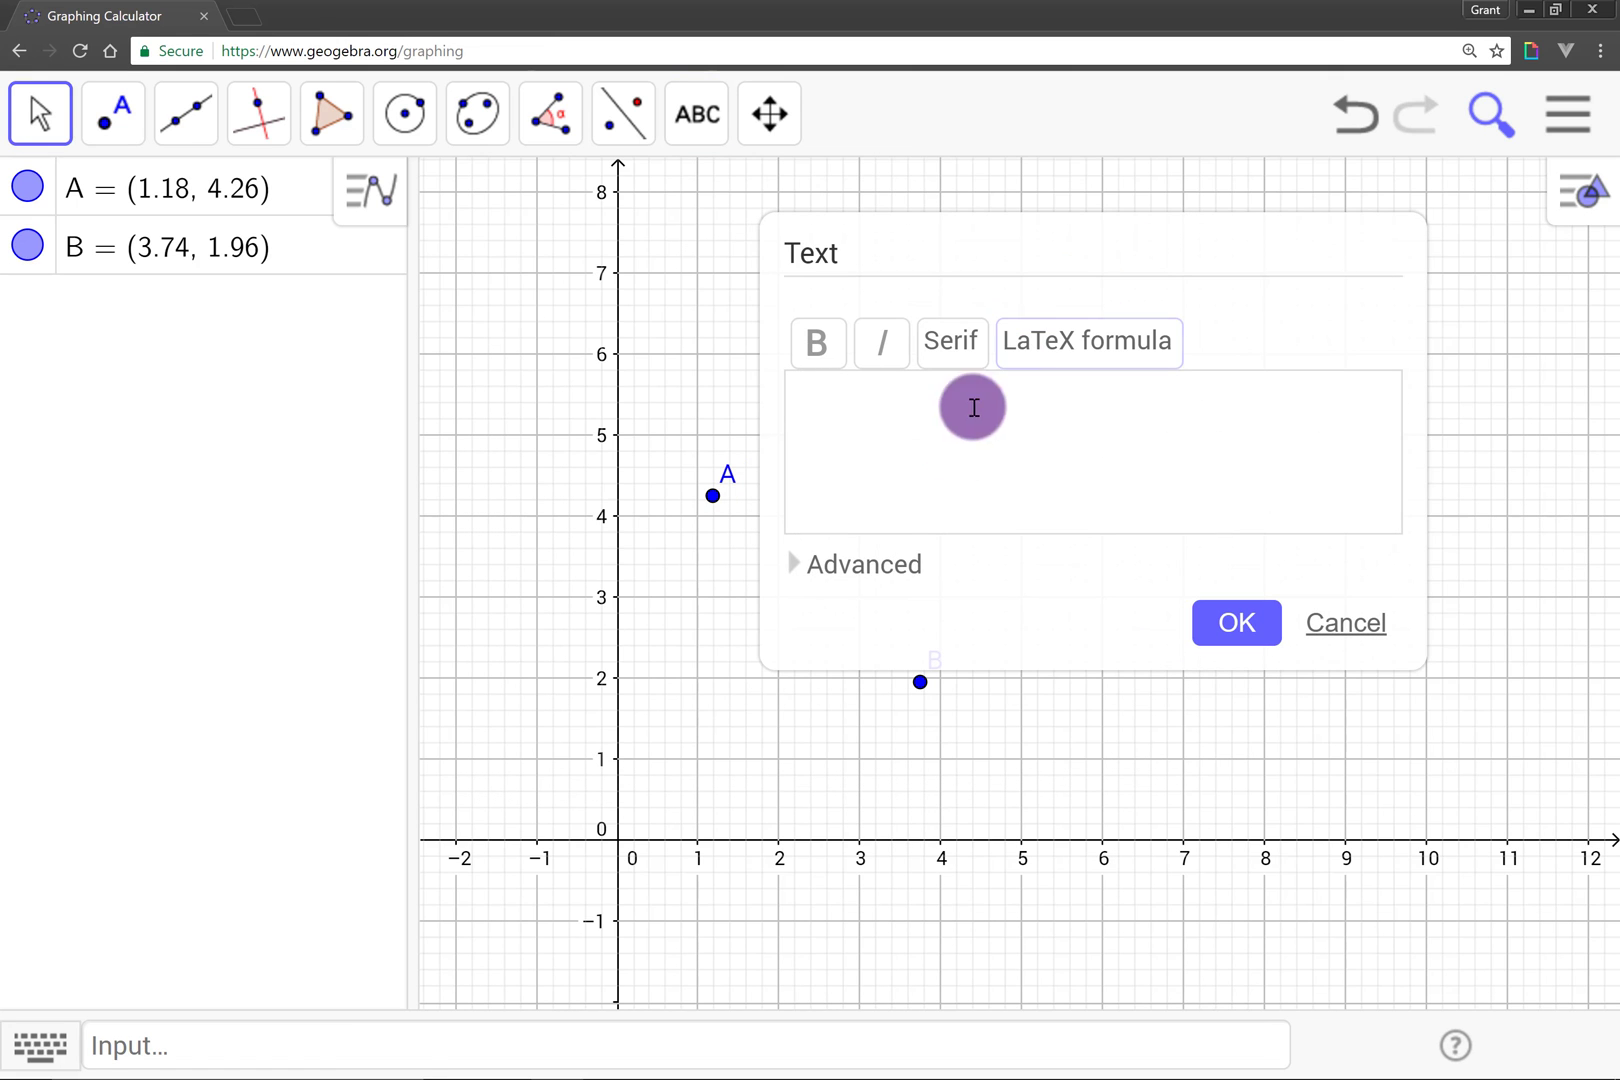
pyautogui.click(886, 568)
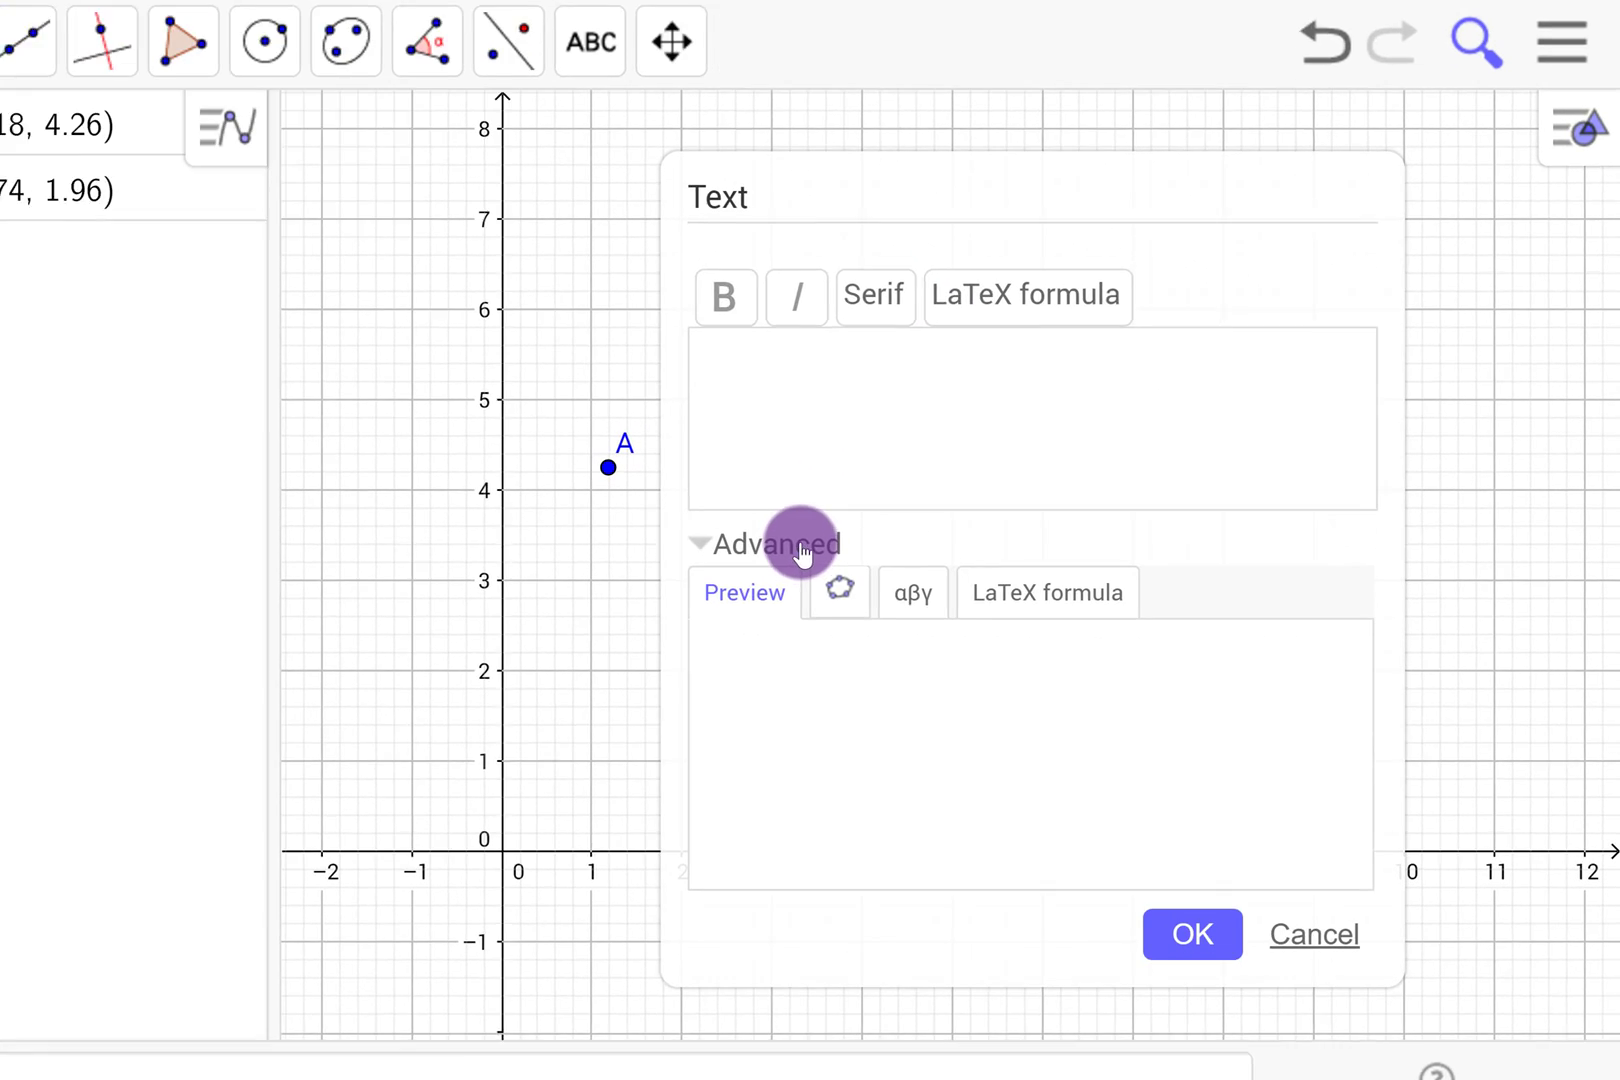
pyautogui.click(845, 406)
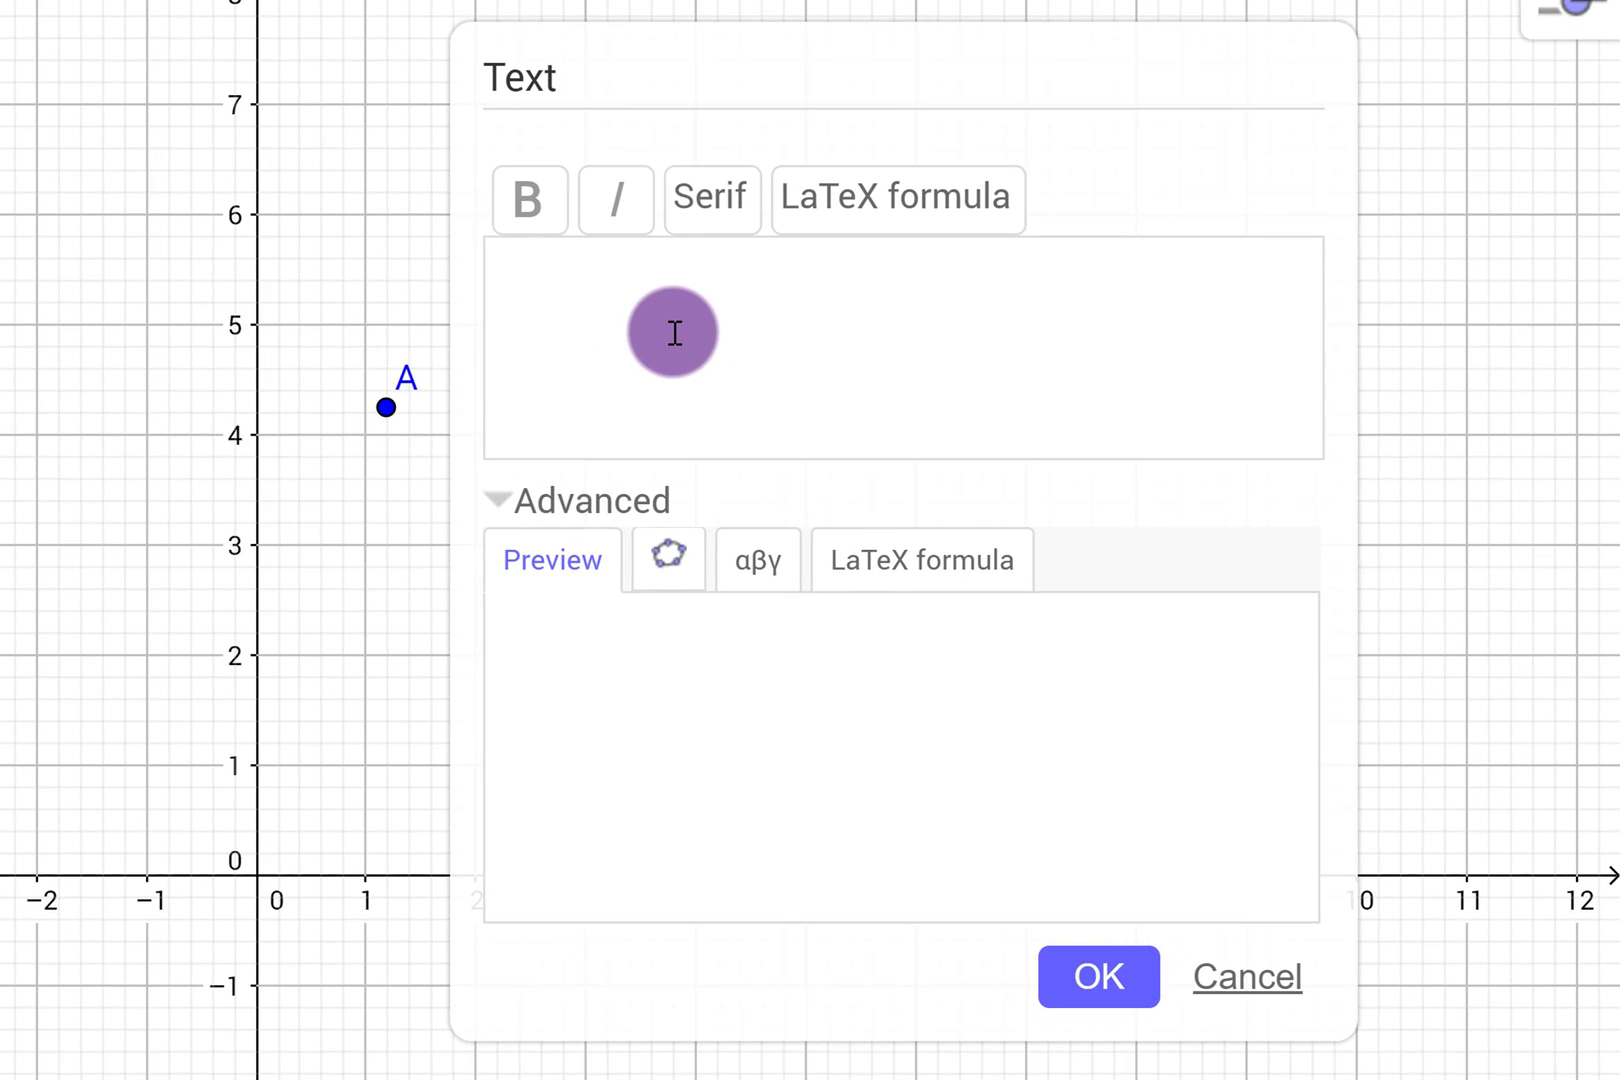
pyautogui.write('Location of A:')
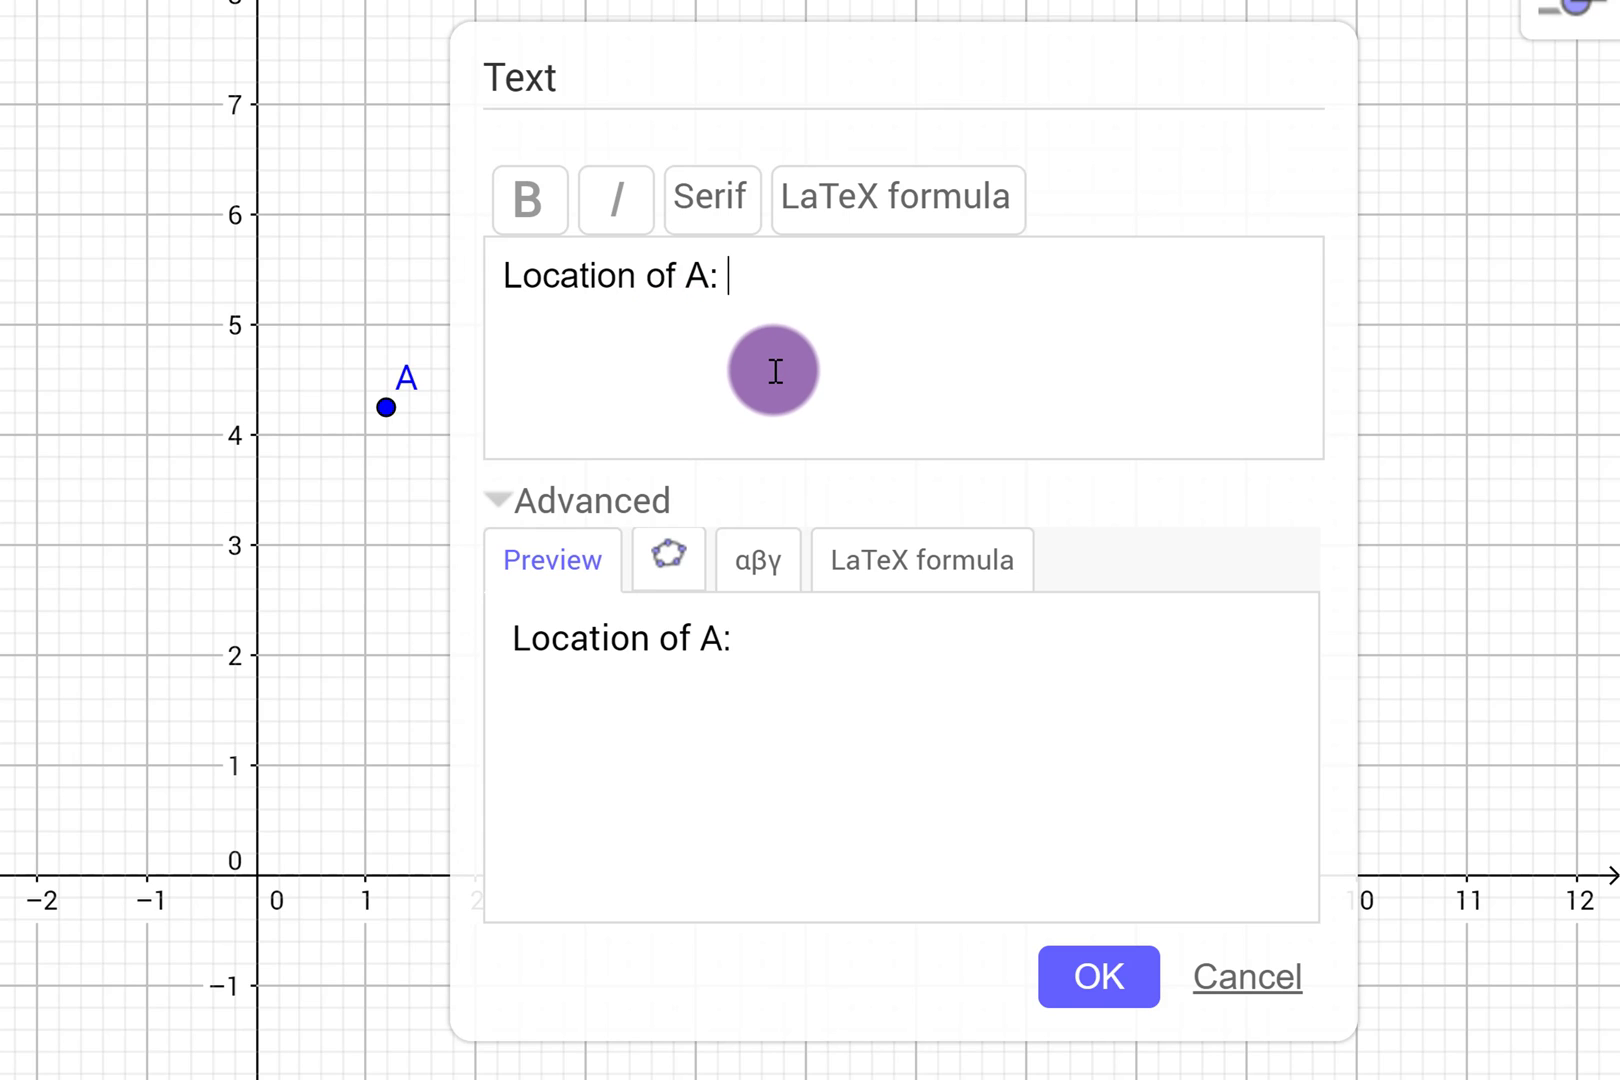
pyautogui.click(674, 566)
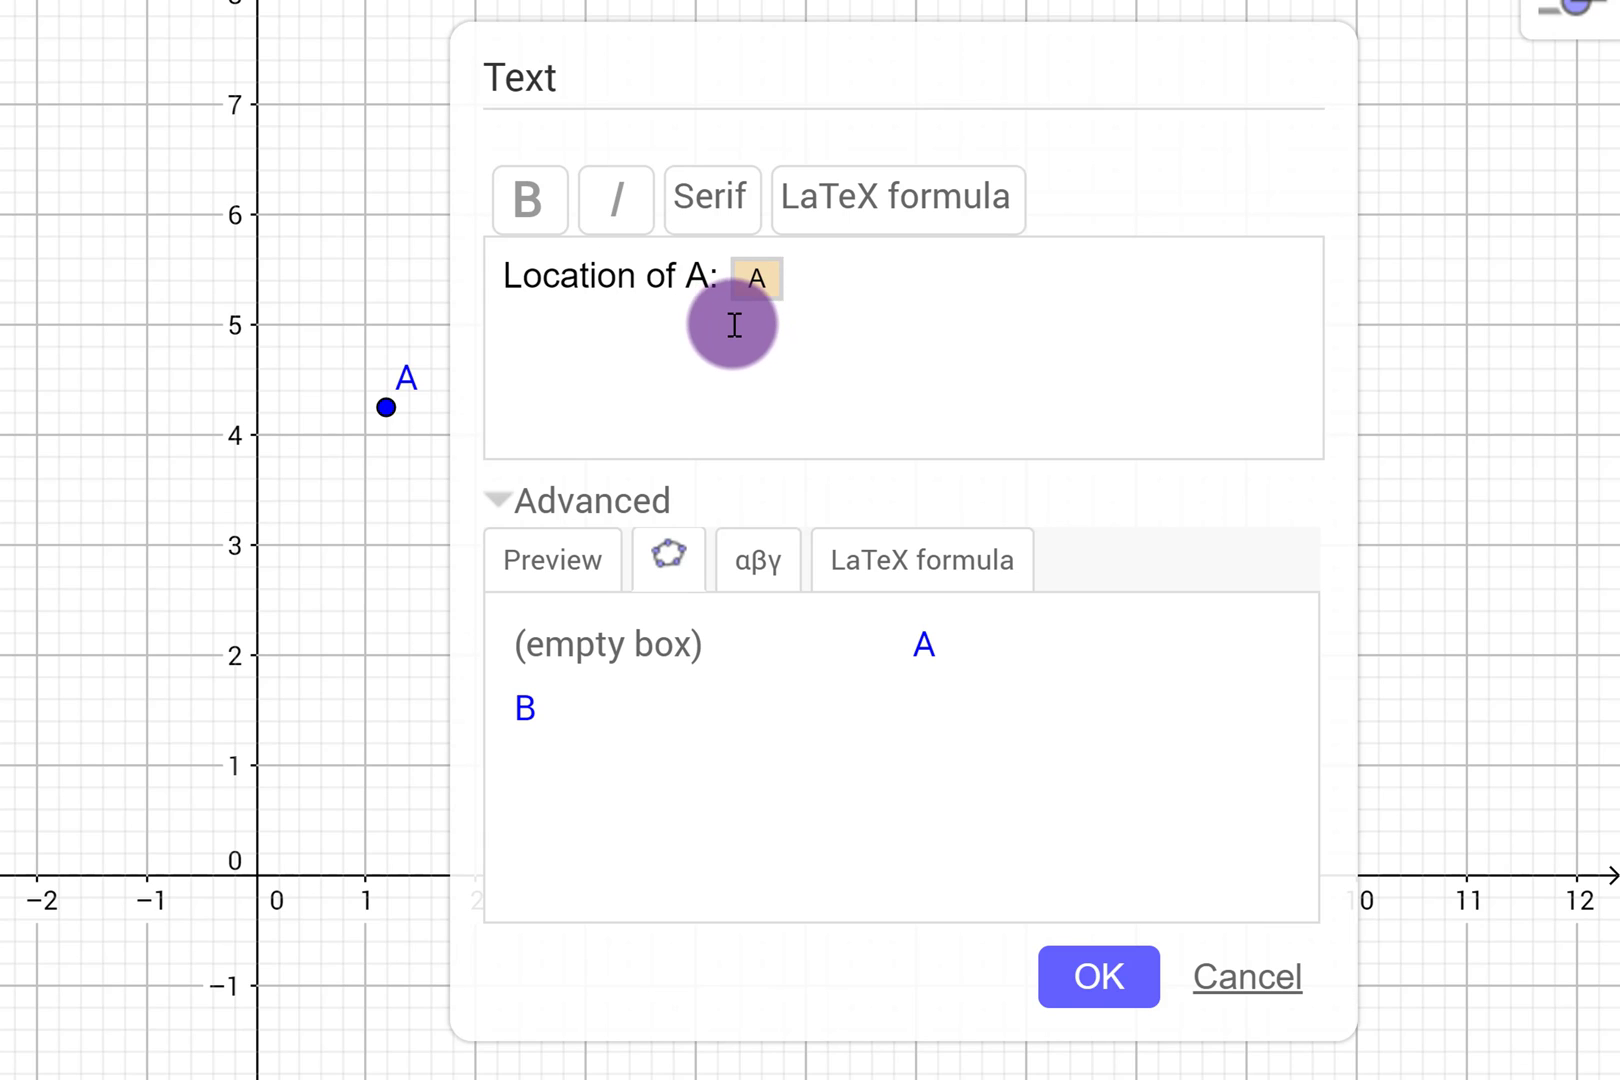
pyautogui.click(571, 566)
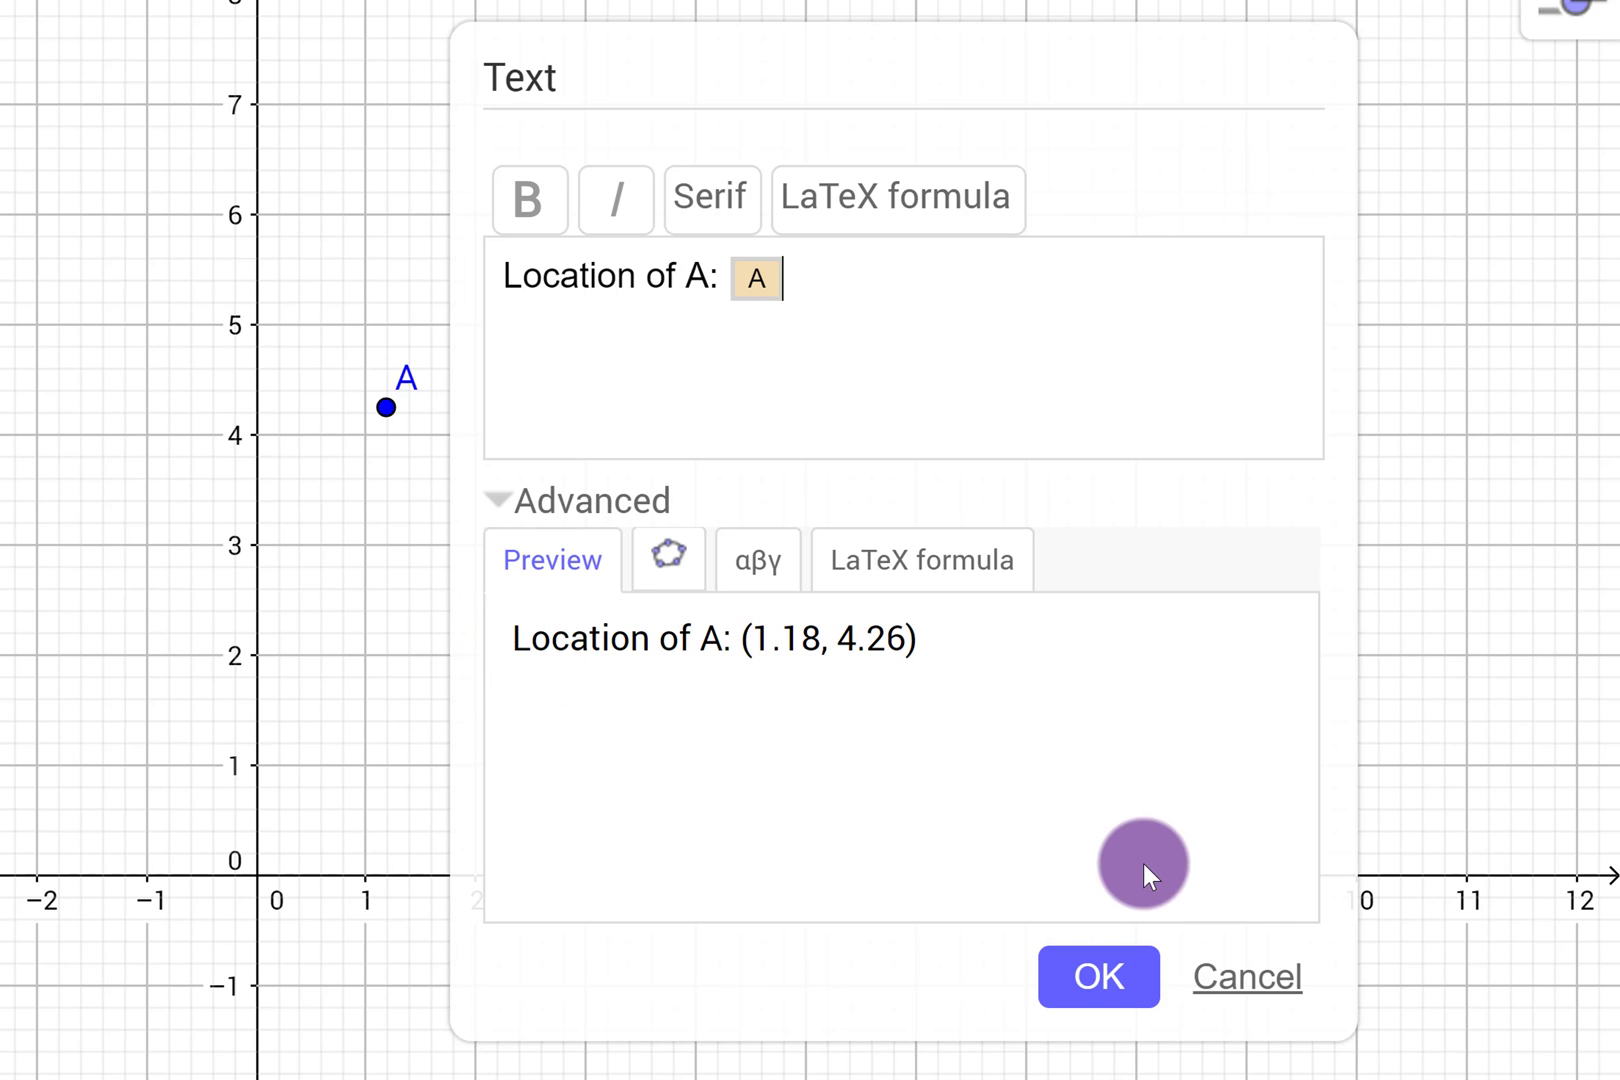
pyautogui.click(1099, 976)
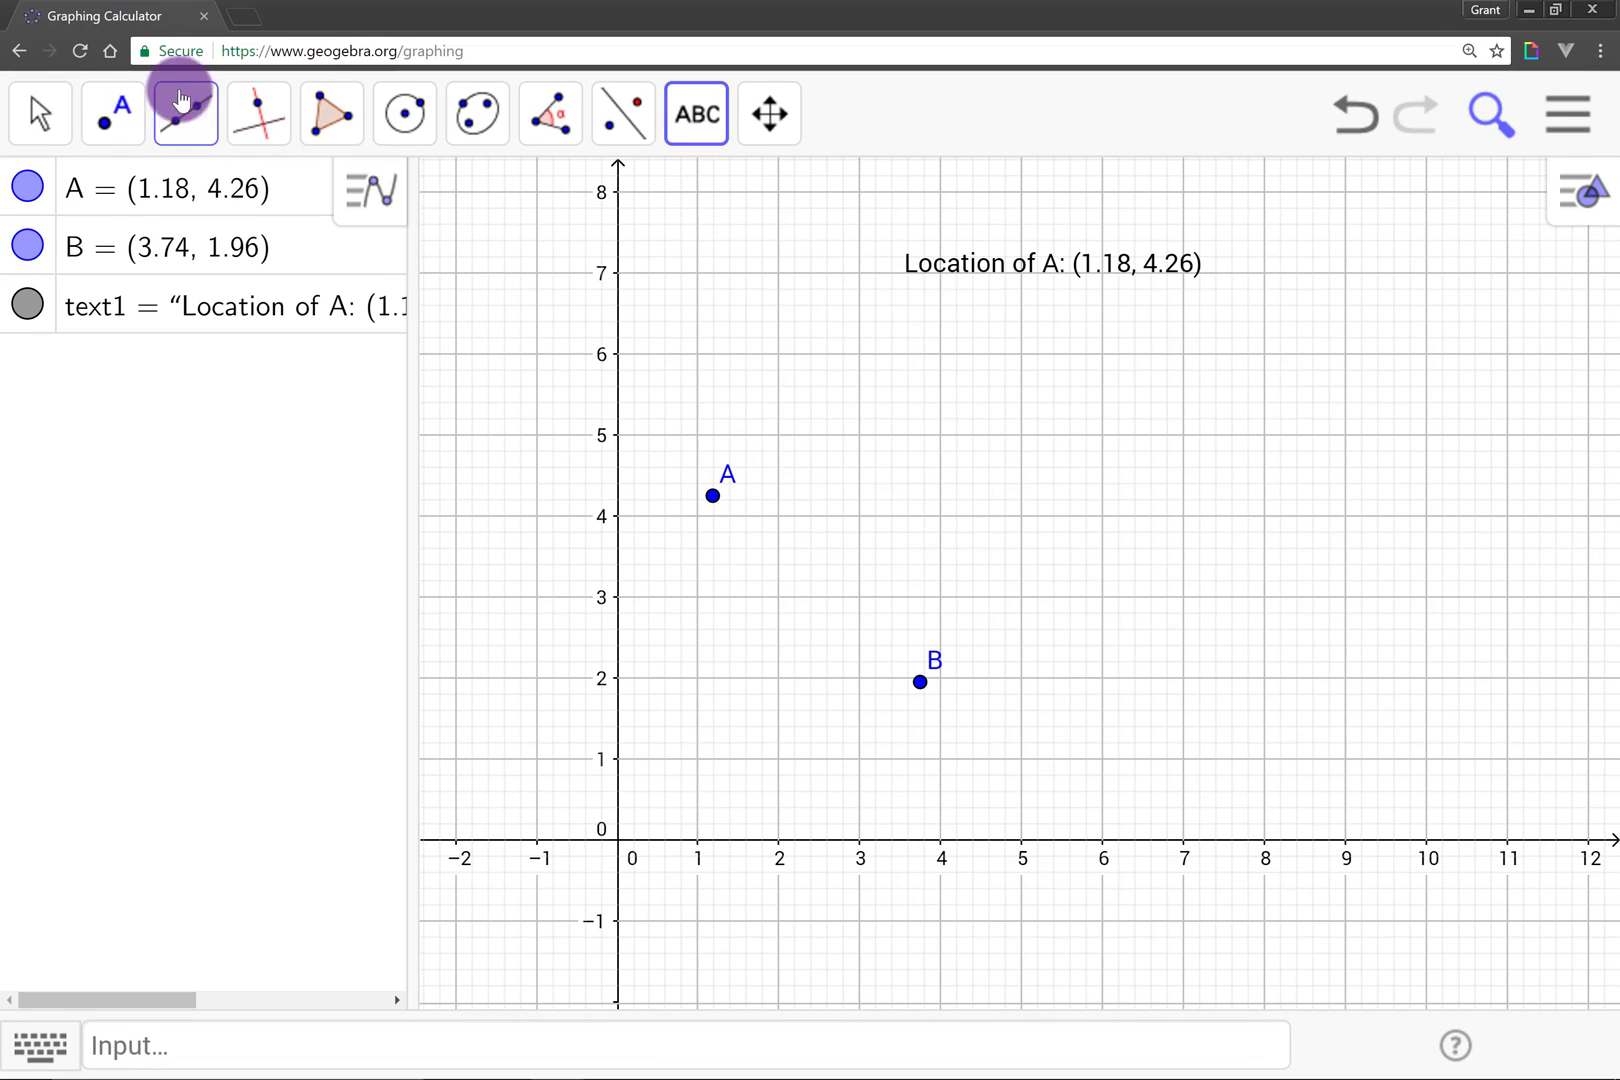
# - Move the location text to about (0.6, 7.5) and give it a larger font size
pyautogui.click(42, 118)
pyautogui.click(104, 204)
pyautogui.moveTo(1003, 281); pyautogui.dragTo(759, 232)
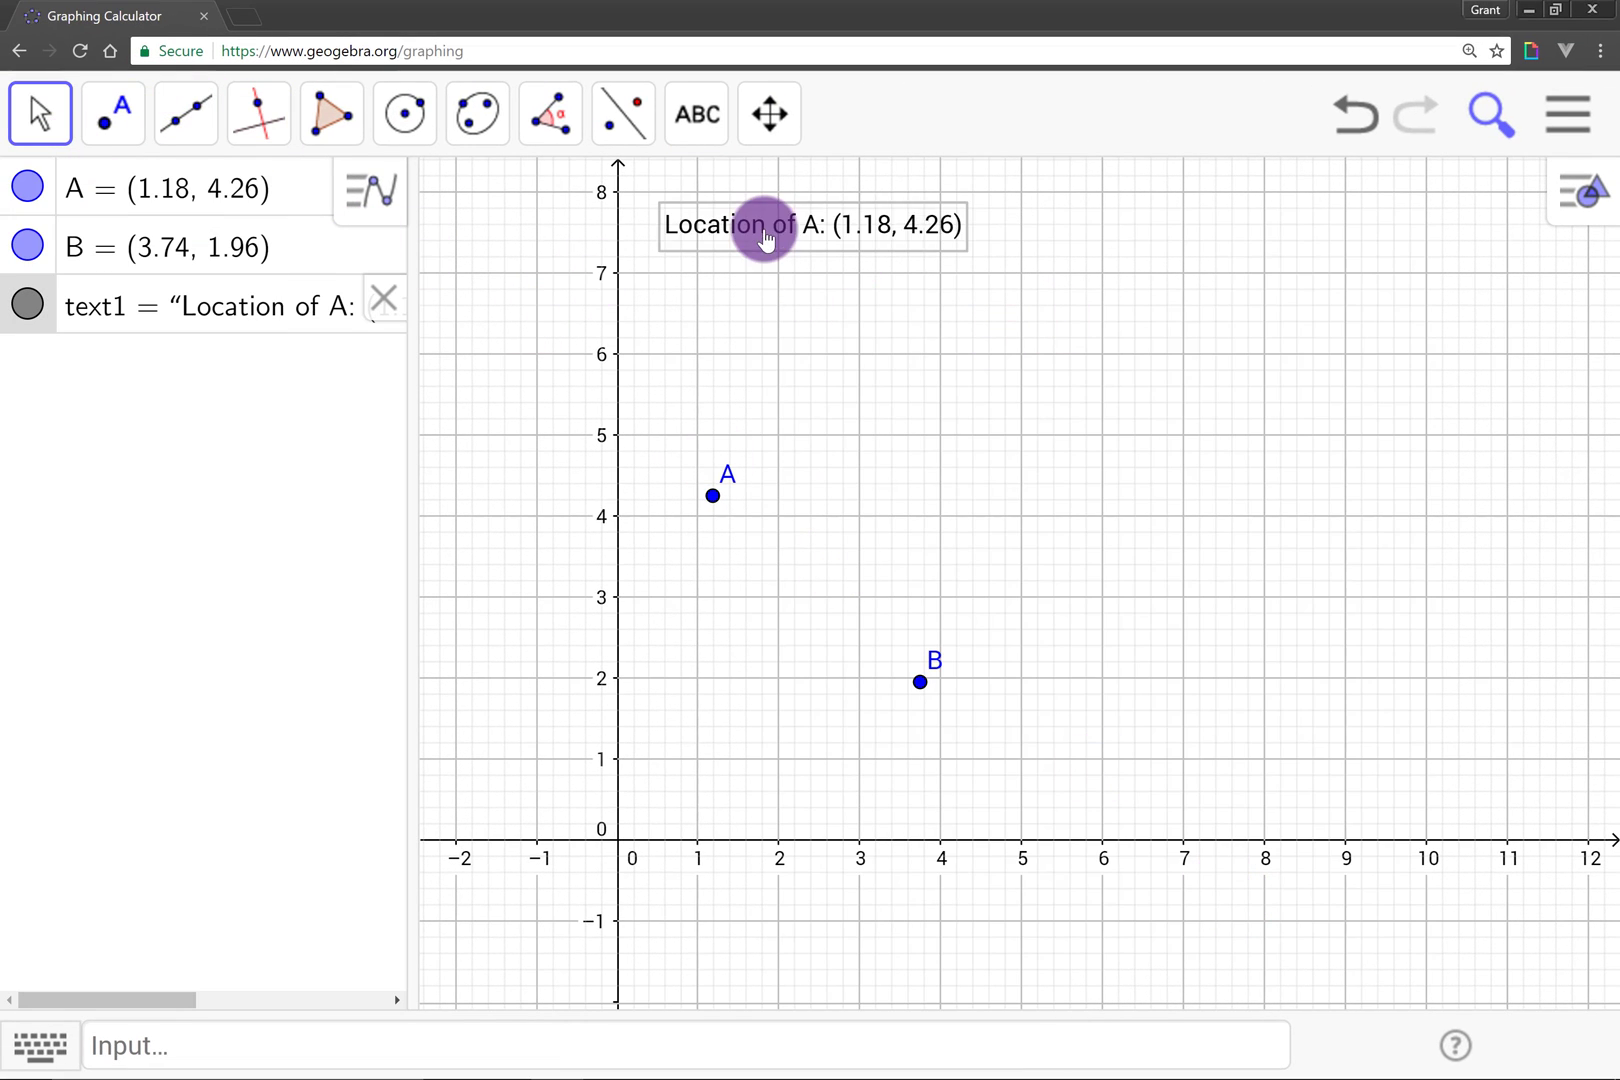
pyautogui.click(1590, 185)
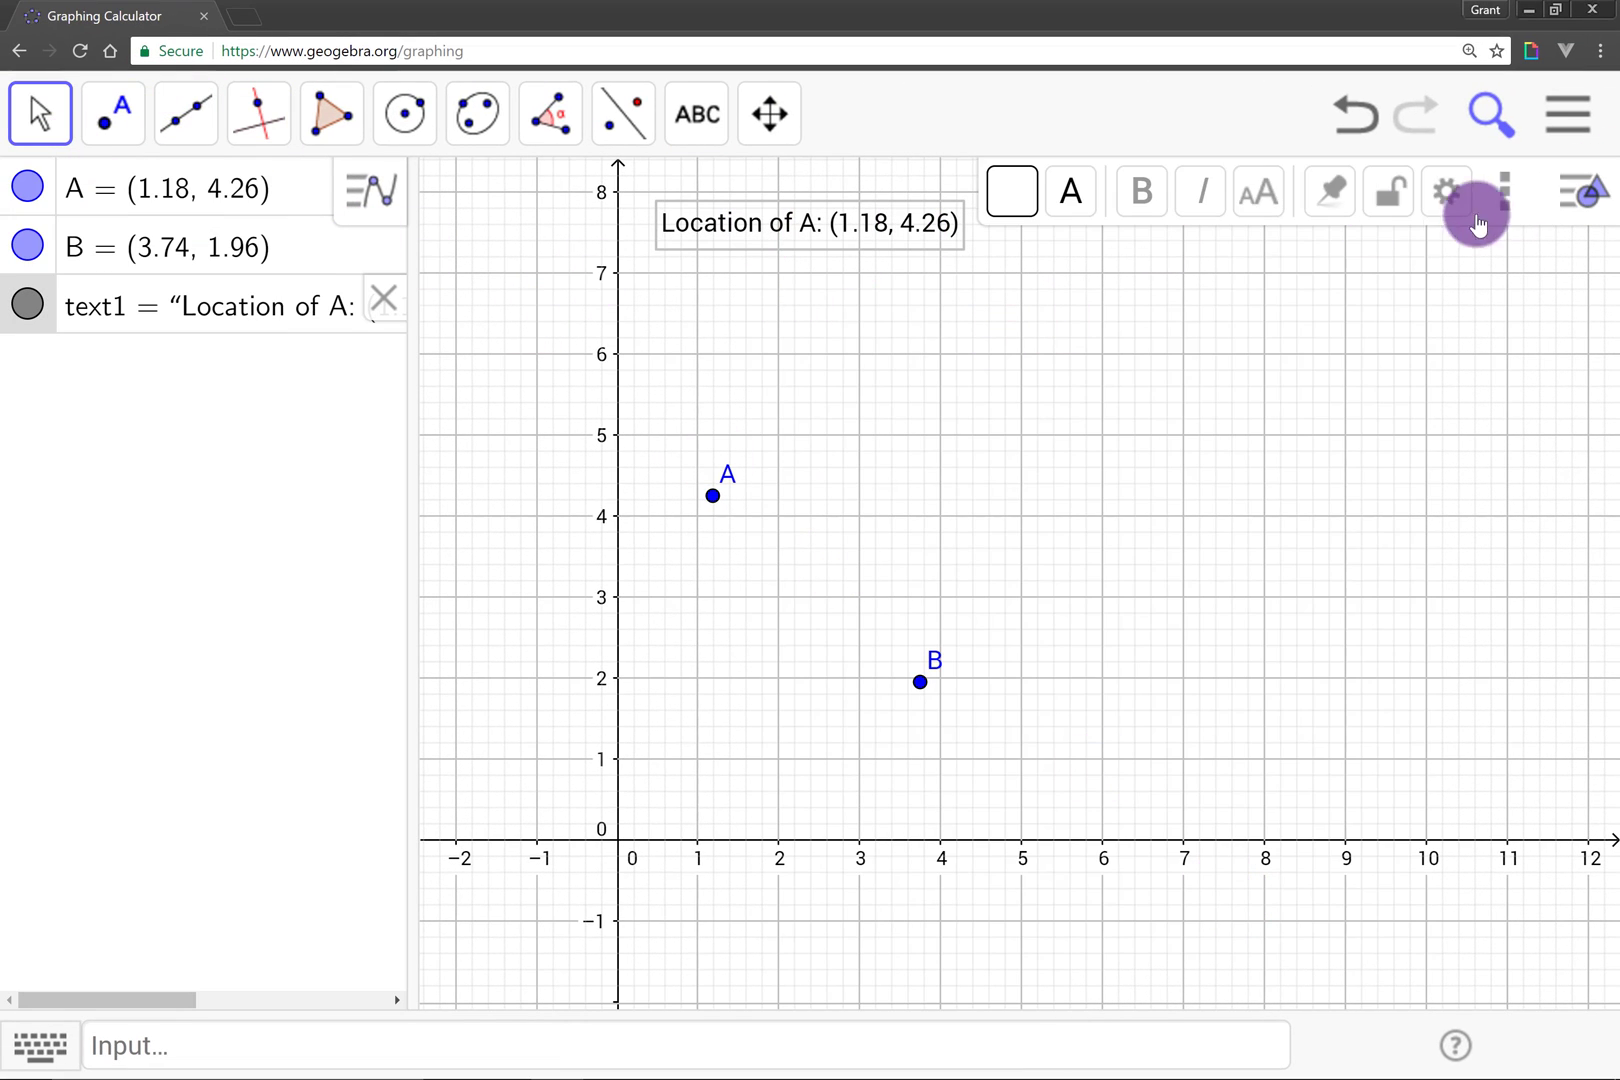
pyautogui.click(1257, 191)
pyautogui.click(1305, 437)
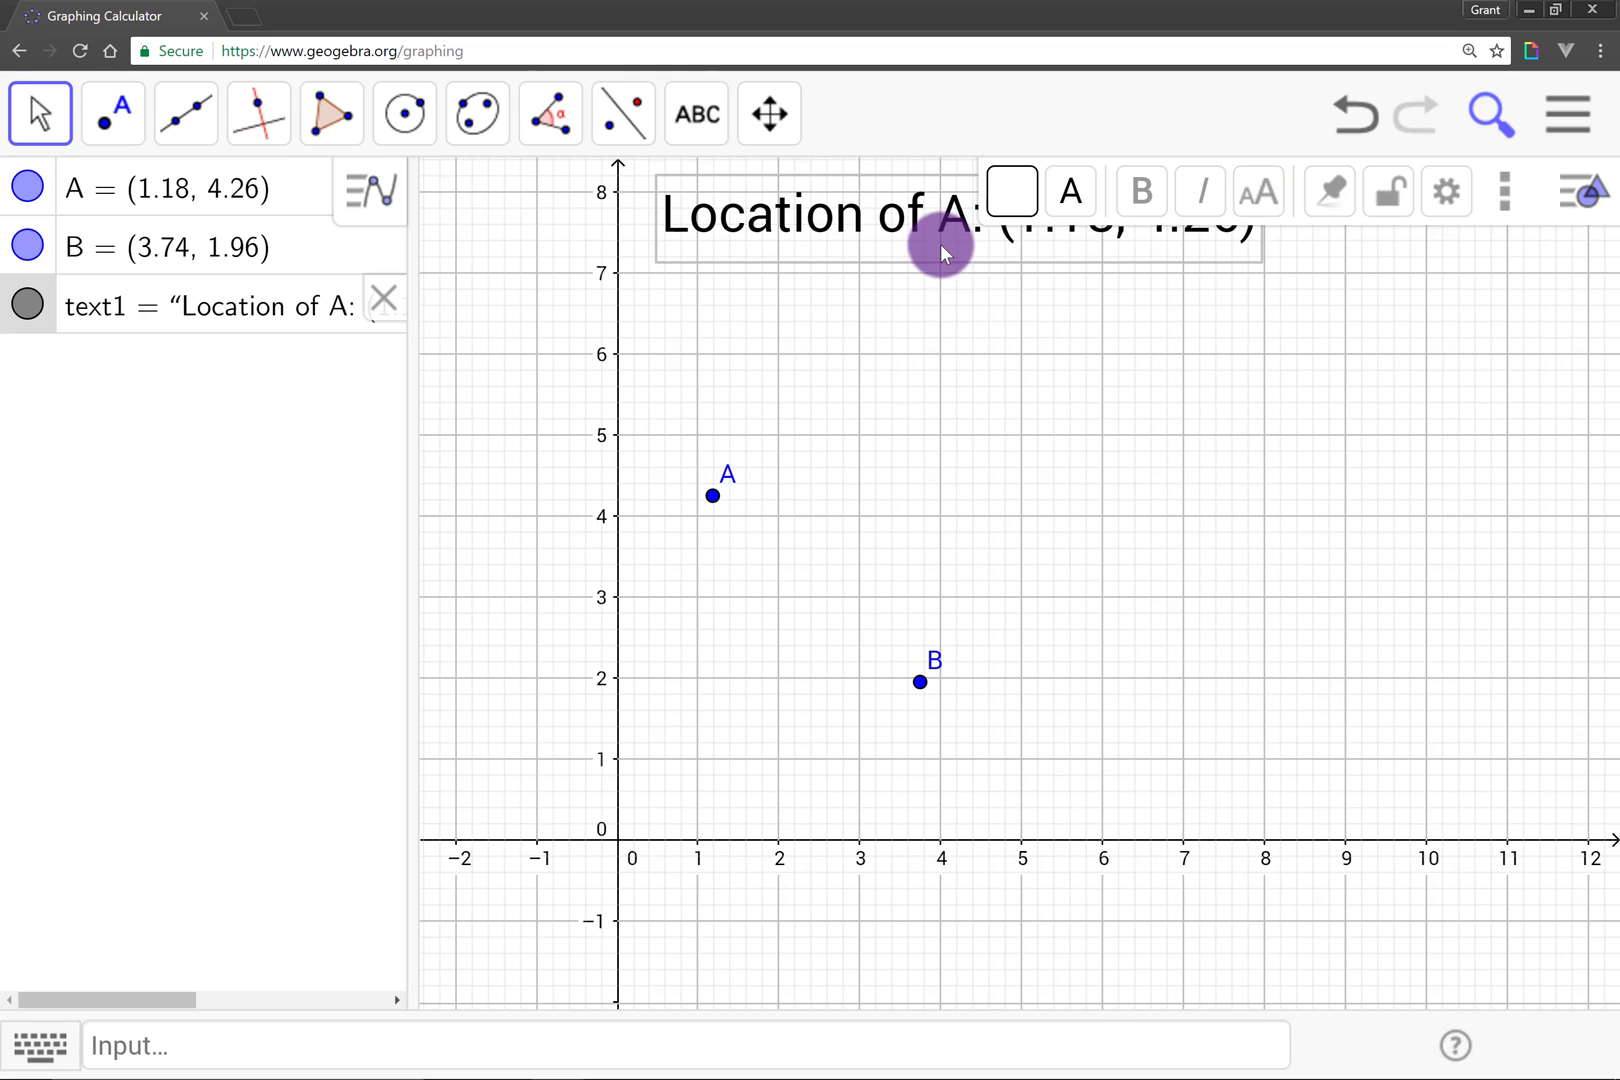
# - Reposition the enlarged text around y = 6 above the points and move point A to about (2.24, 4.08)
pyautogui.moveTo(940, 246); pyautogui.dragTo(767, 392)
pyautogui.moveTo(834, 482); pyautogui.dragTo(763, 469)
pyautogui.moveTo(803, 351); pyautogui.dragTo(962, 337)
pyautogui.click(828, 550)
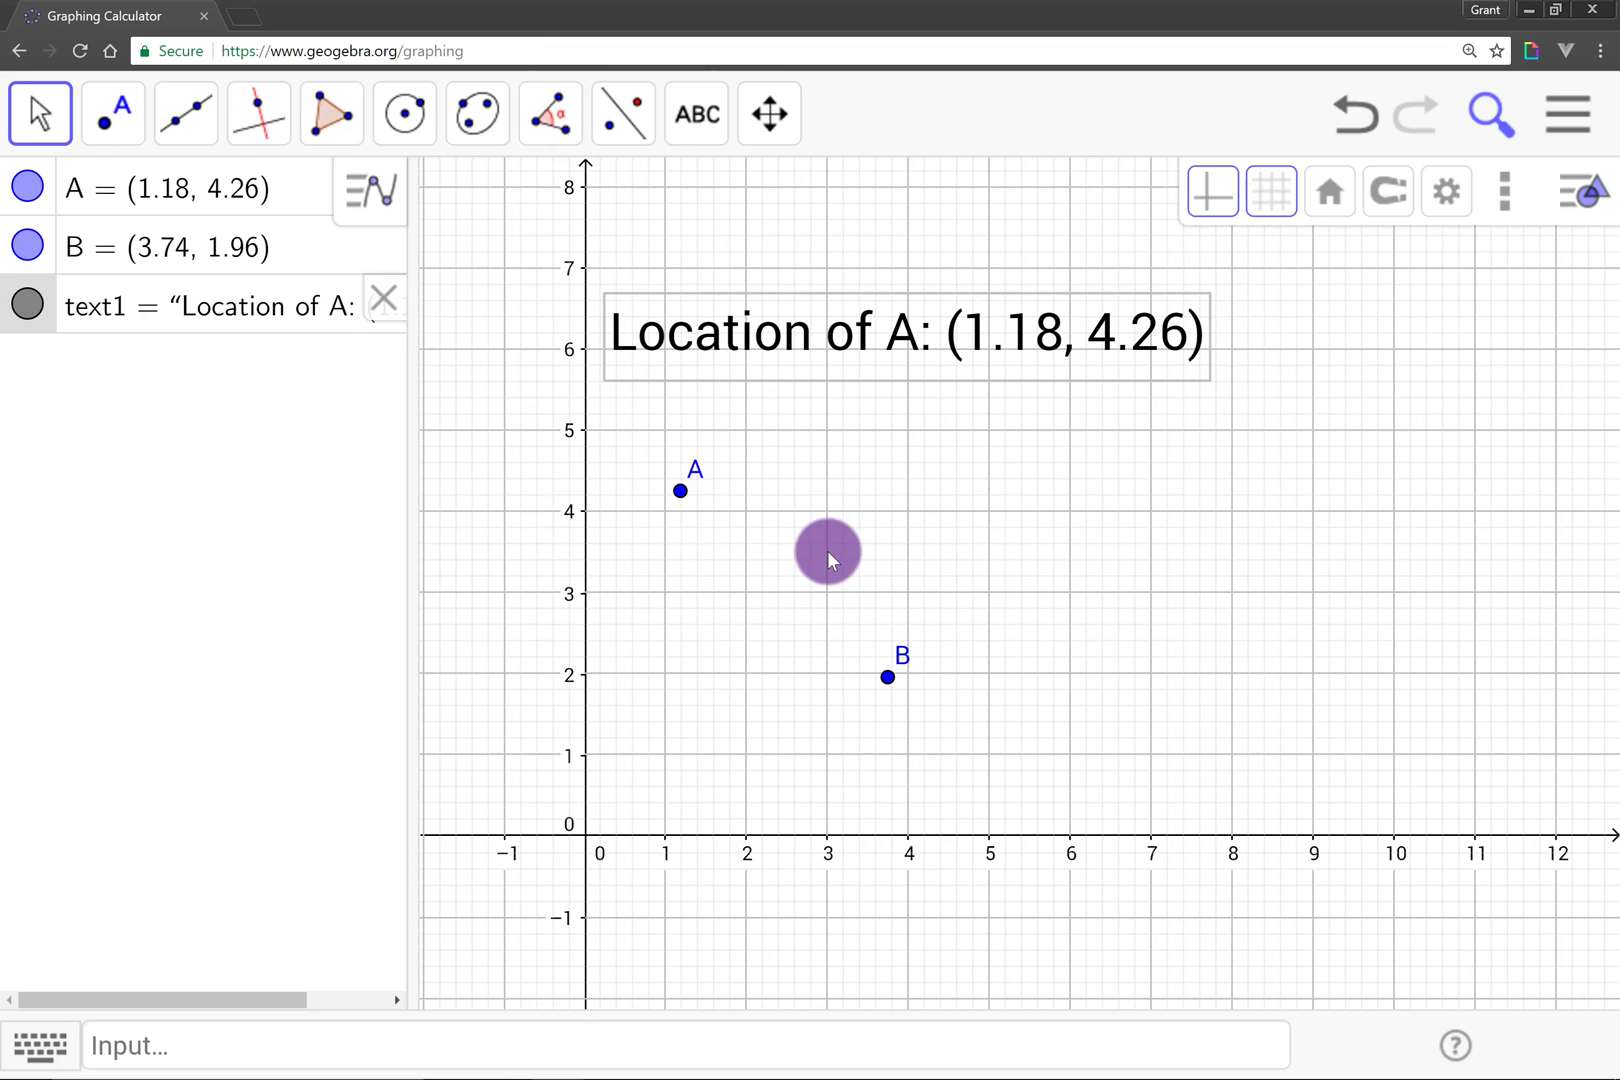
pyautogui.moveTo(680, 493); pyautogui.dragTo(770, 503)
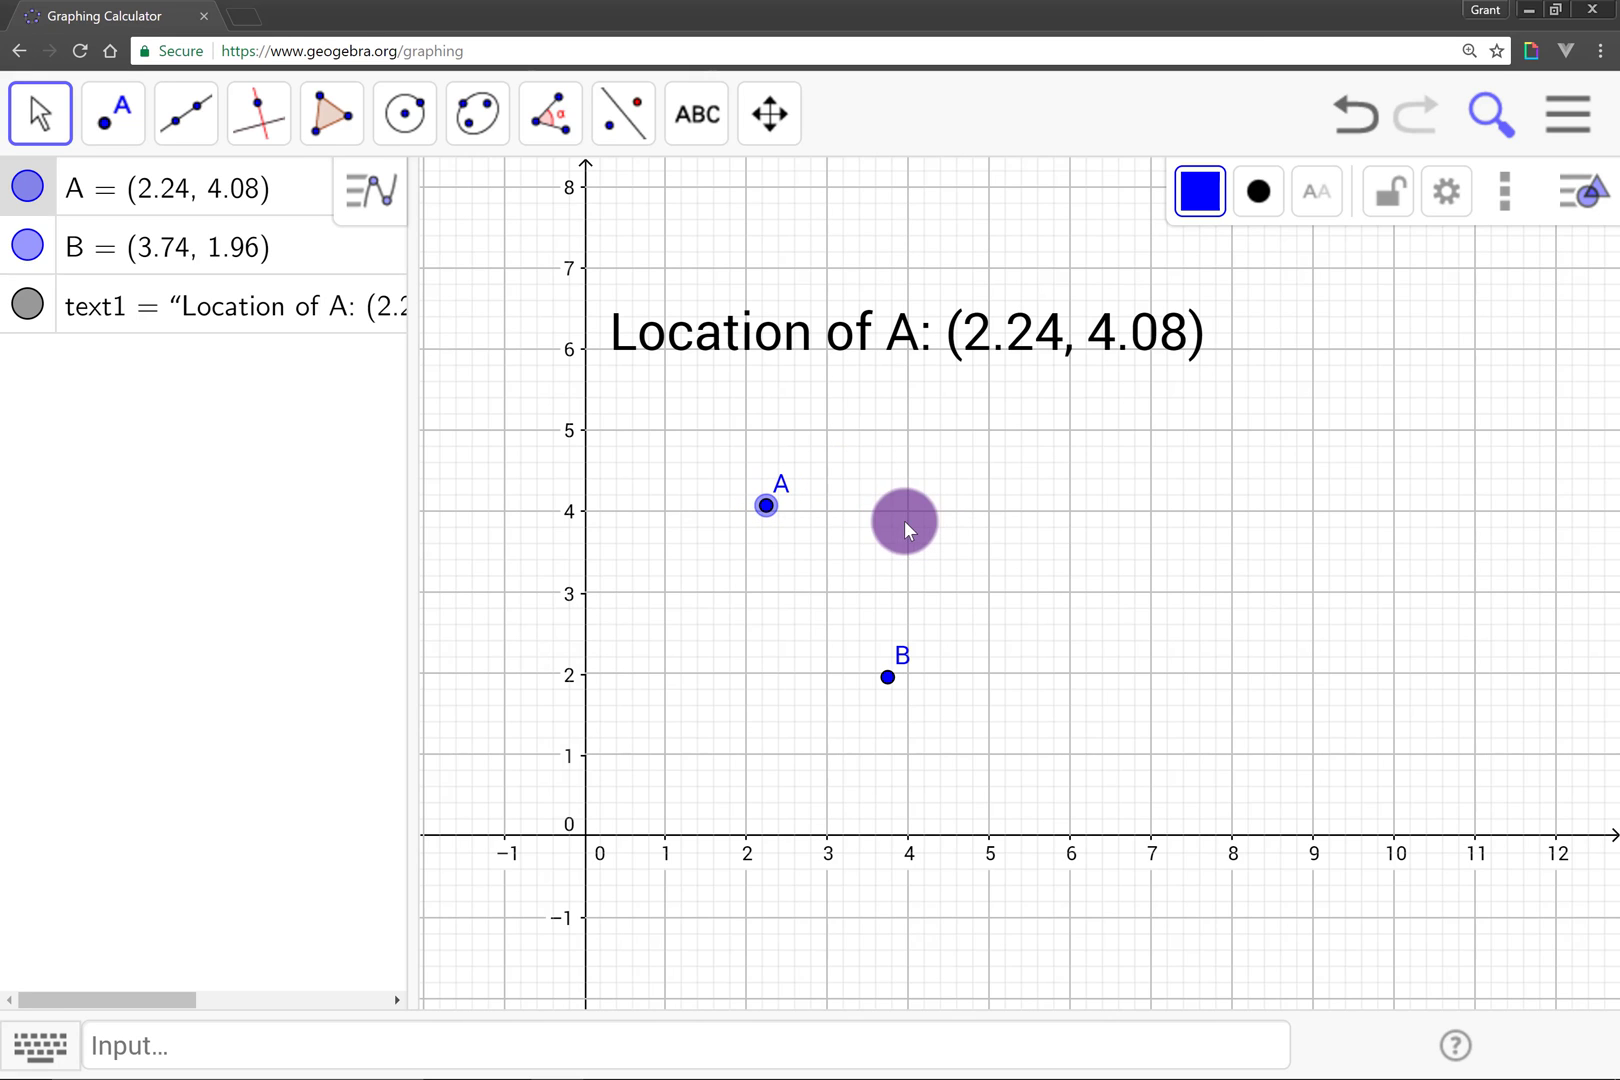
# - Replace the location text's content, including its dynamic A value, with "Combined Location: "
pyautogui.click(947, 346)
pyautogui.click(948, 350)
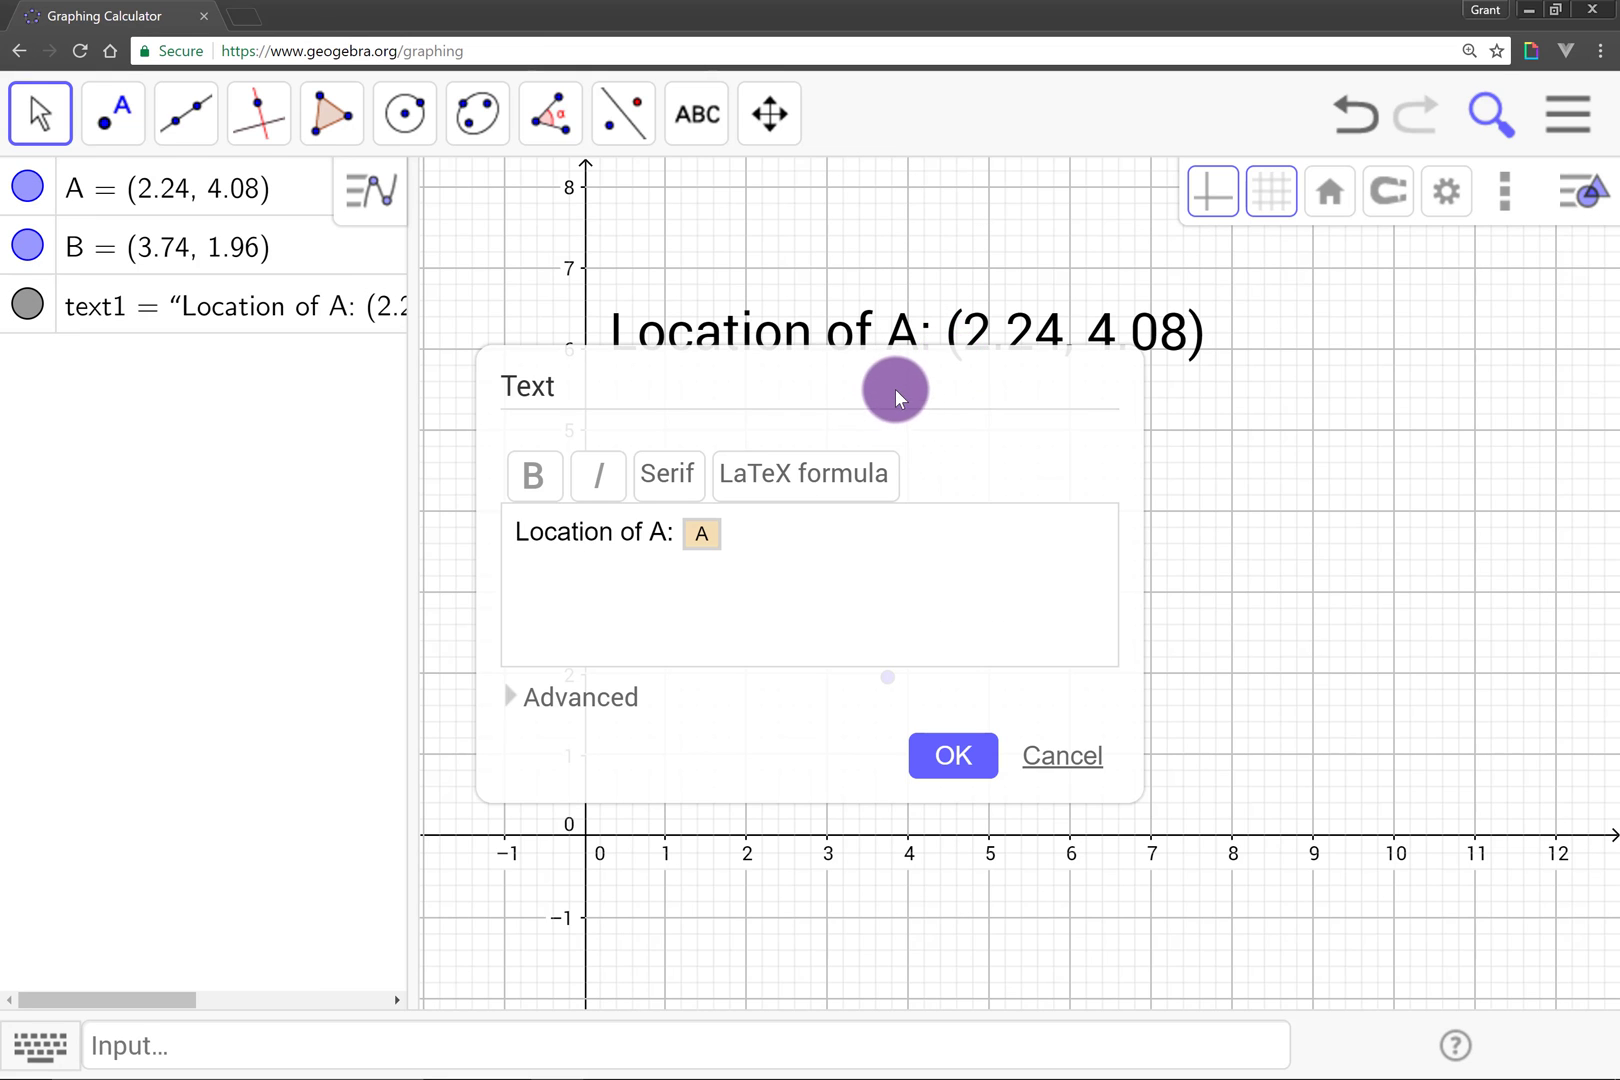
pyautogui.moveTo(895, 389); pyautogui.dragTo(1348, 304)
pyautogui.click(1033, 605)
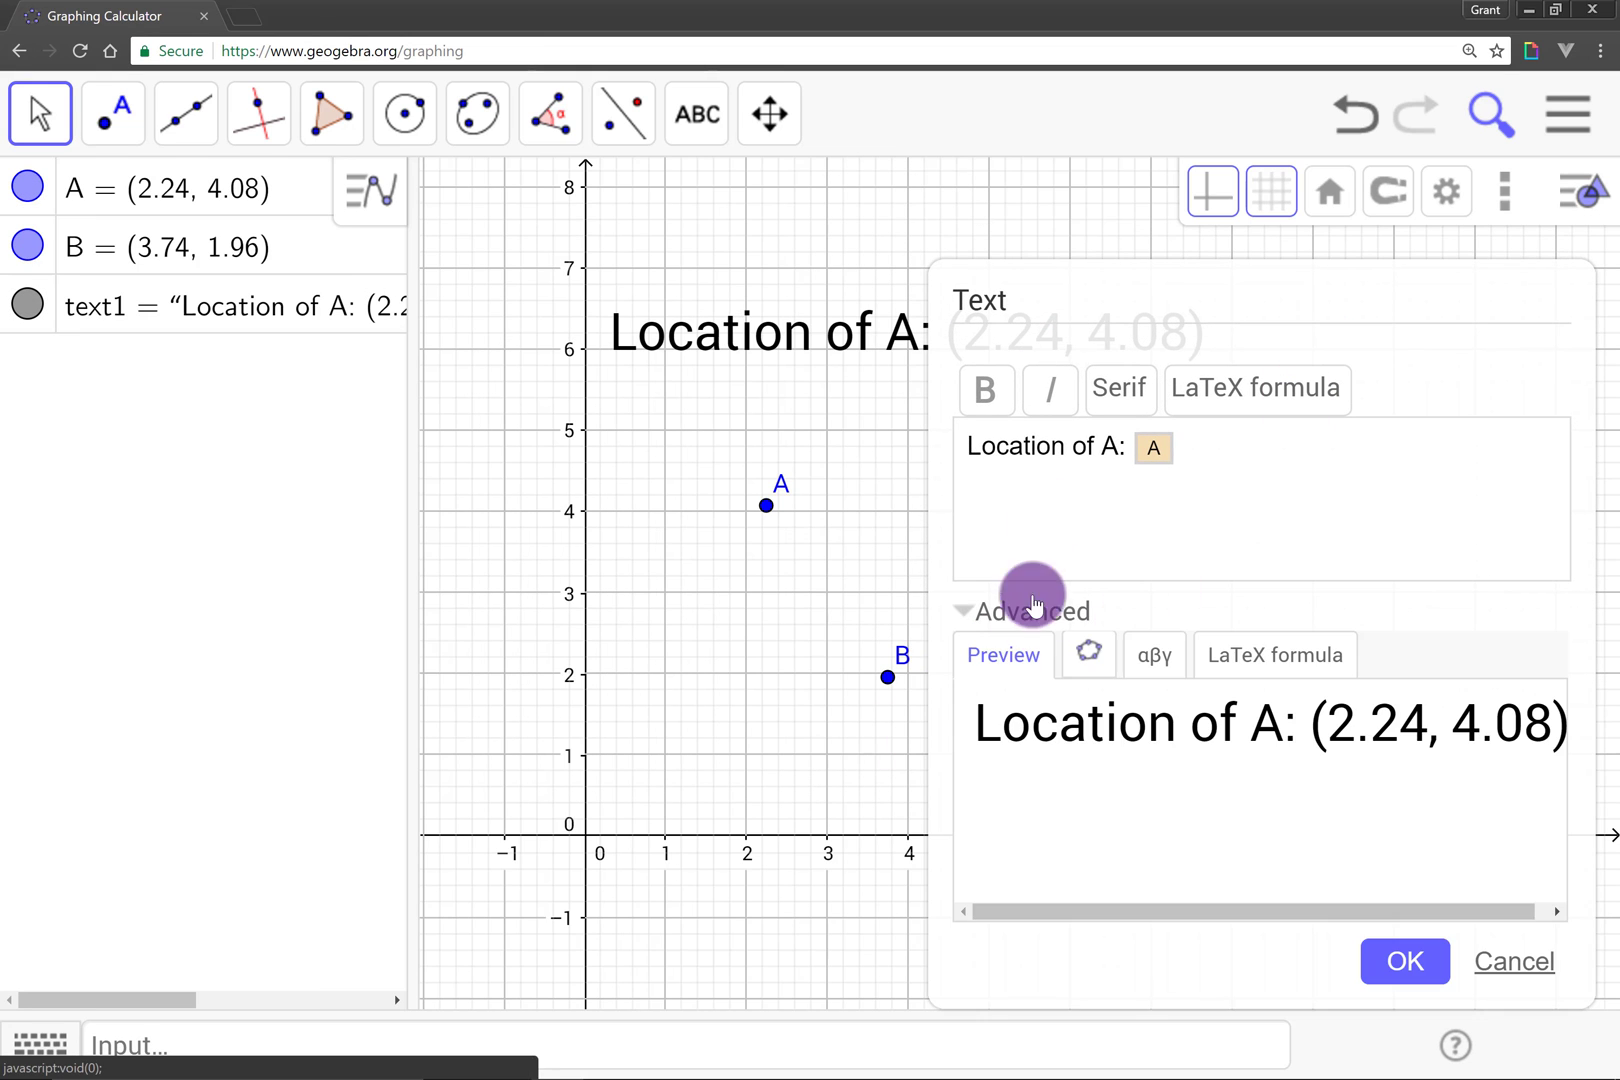
pyautogui.moveTo(1137, 285); pyautogui.dragTo(929, 262)
pyautogui.click(987, 502)
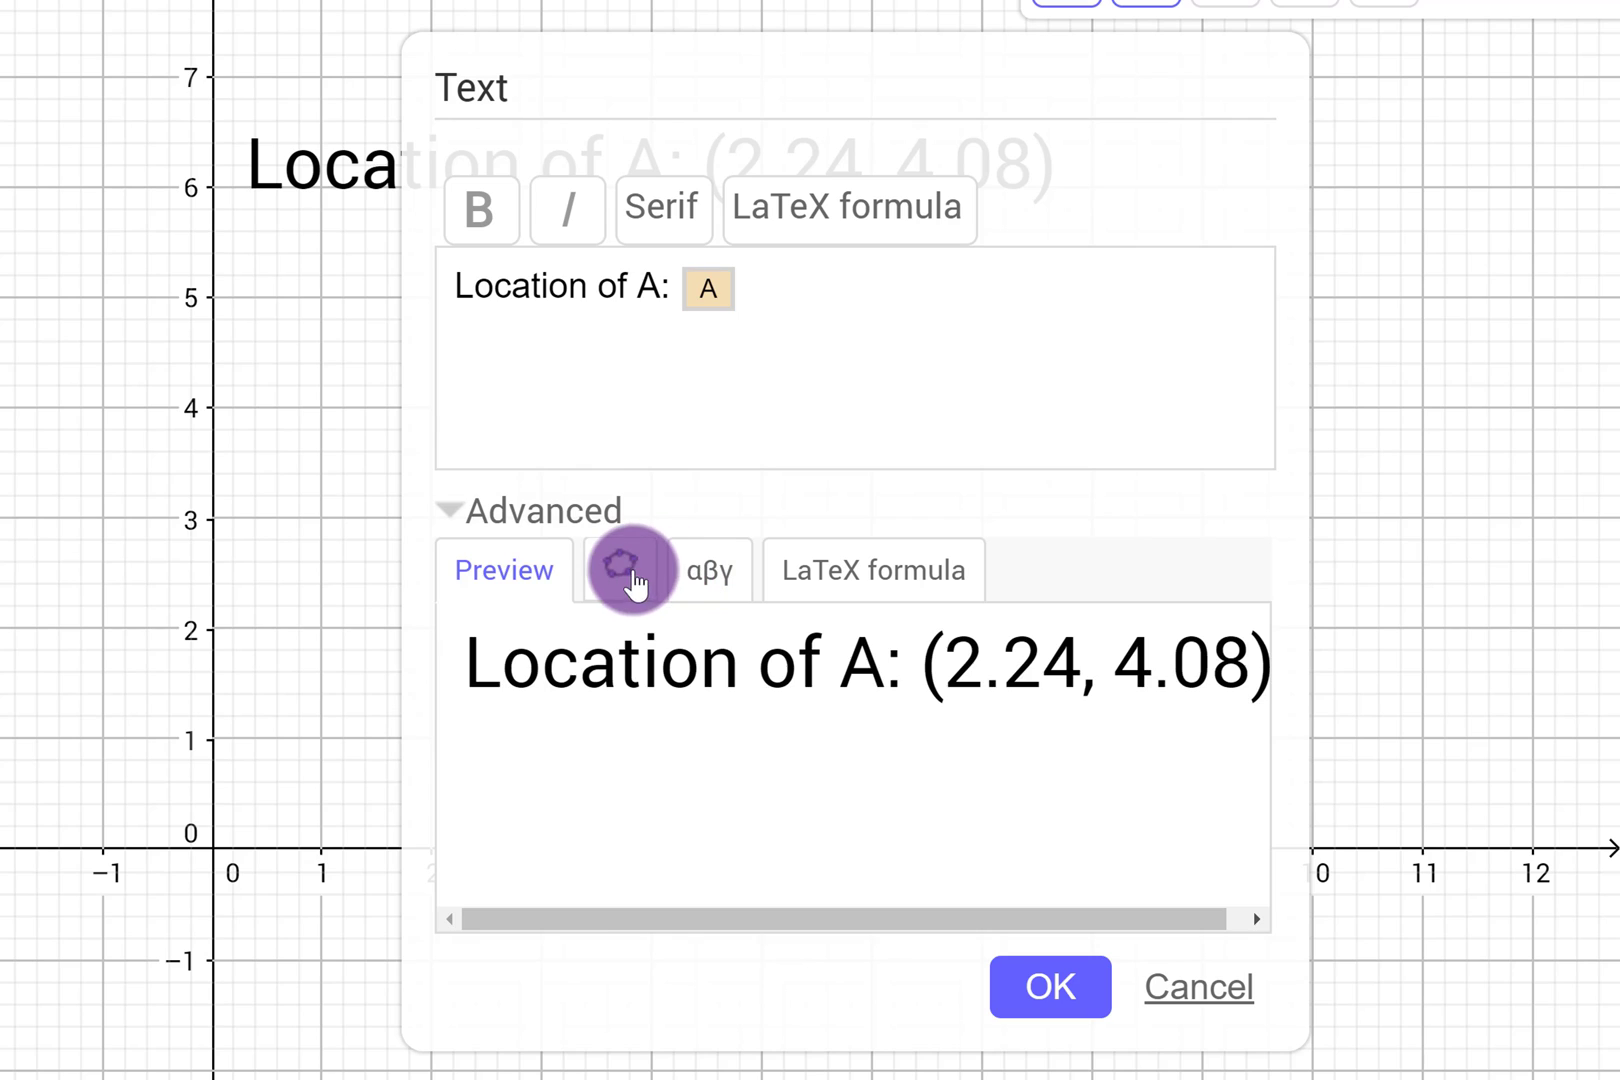
pyautogui.click(633, 577)
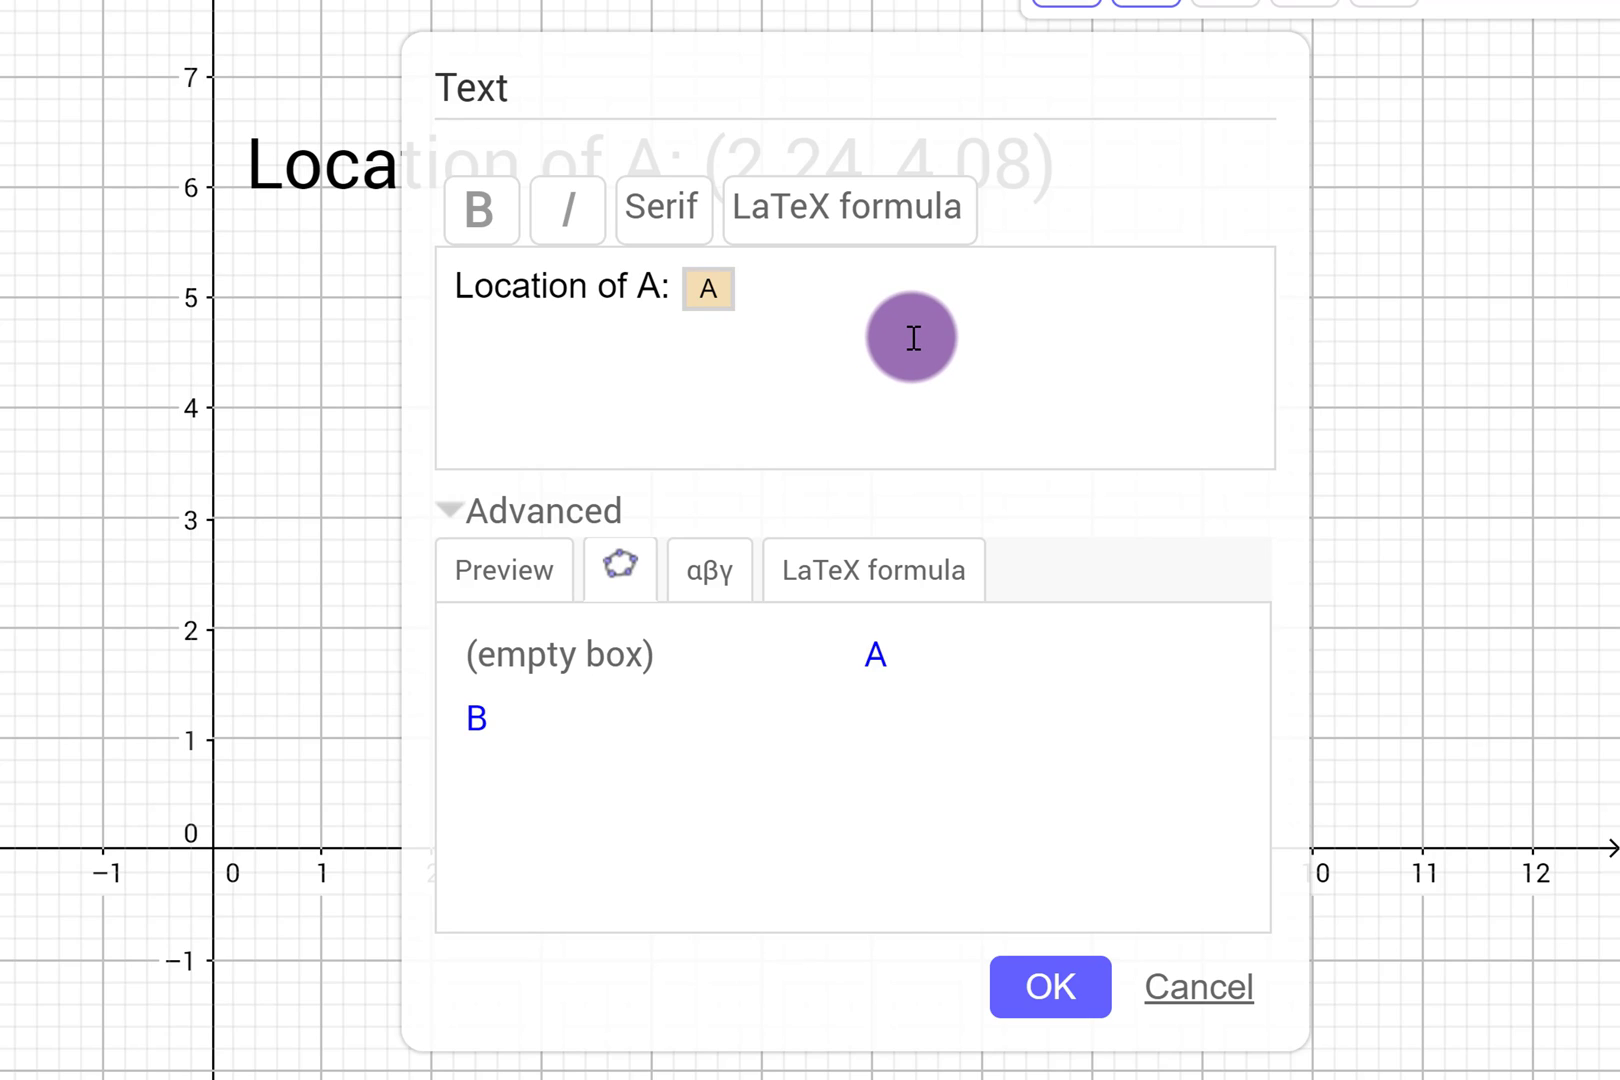
pyautogui.press('BackSpace')
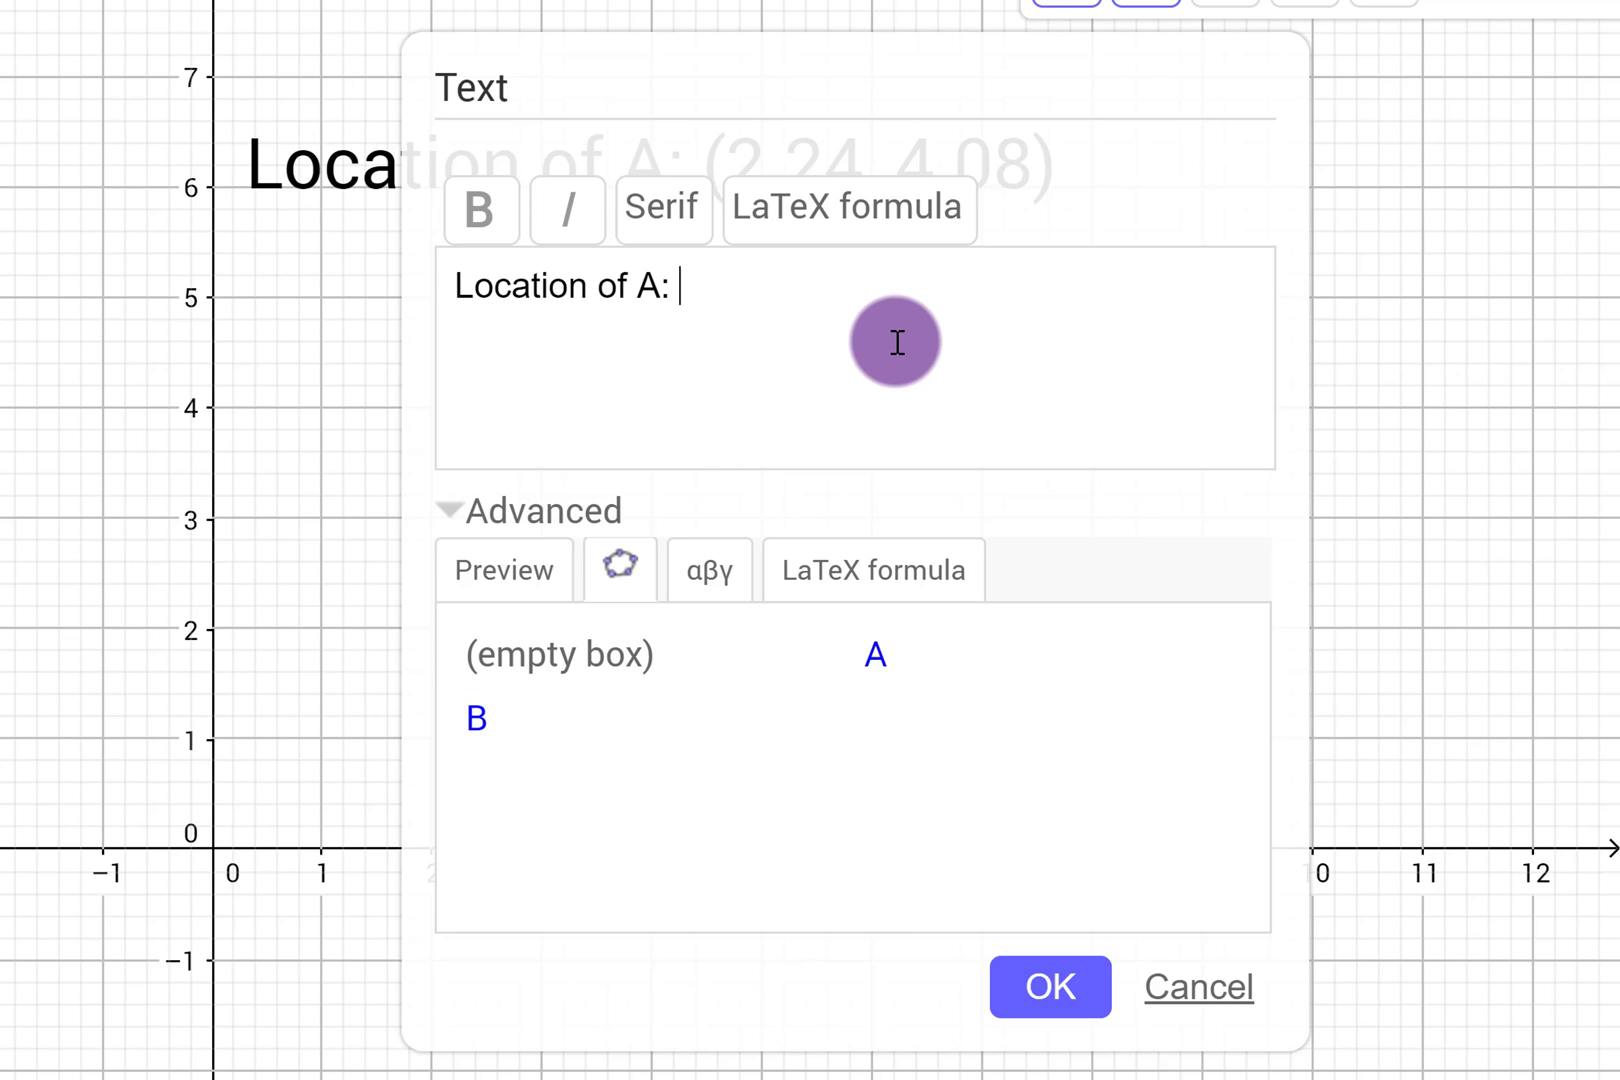
pyautogui.press('BackSpace')
pyautogui.press('BackSpace')
pyautogui.press('BackSpace')
pyautogui.press('BackSpace')
pyautogui.press('BackSpace')
pyautogui.press('BackSpace')
pyautogui.press('BackSpace')
pyautogui.press('BackSpace')
pyautogui.press('BackSpace')
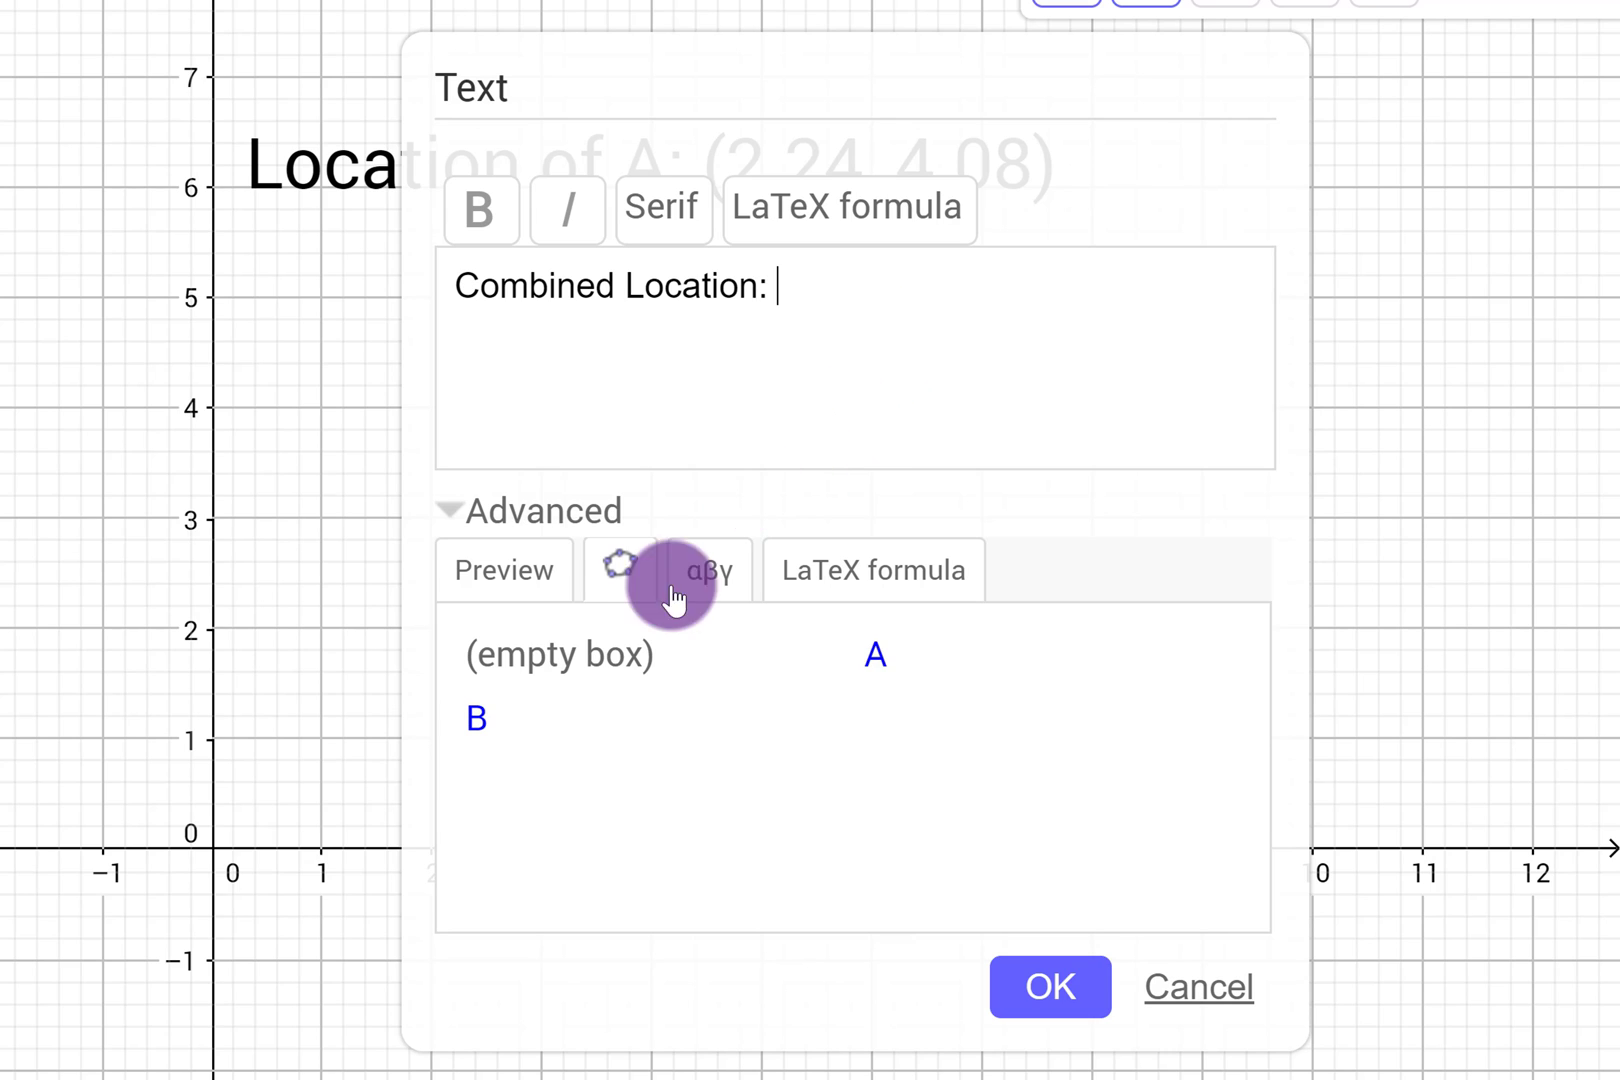
# - Insert an empty dynamic box after "Combined Location: ", enter the expression A+B in it and apply the text
pyautogui.click(686, 654)
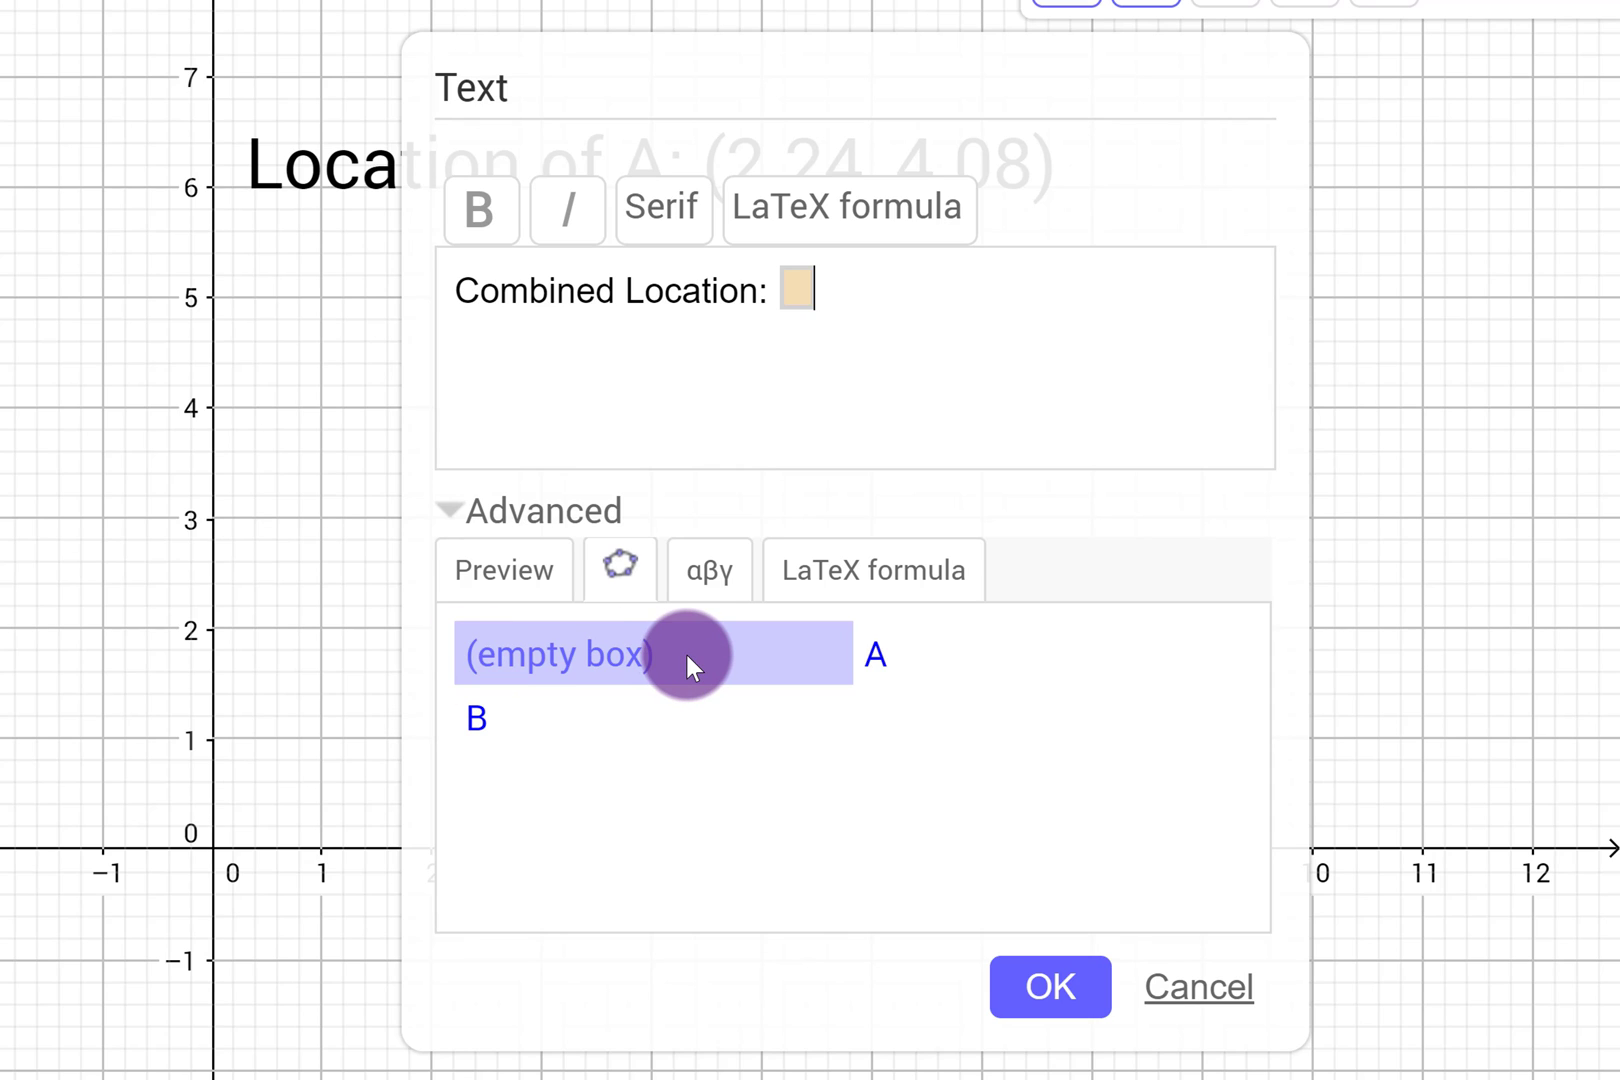
pyautogui.click(795, 303)
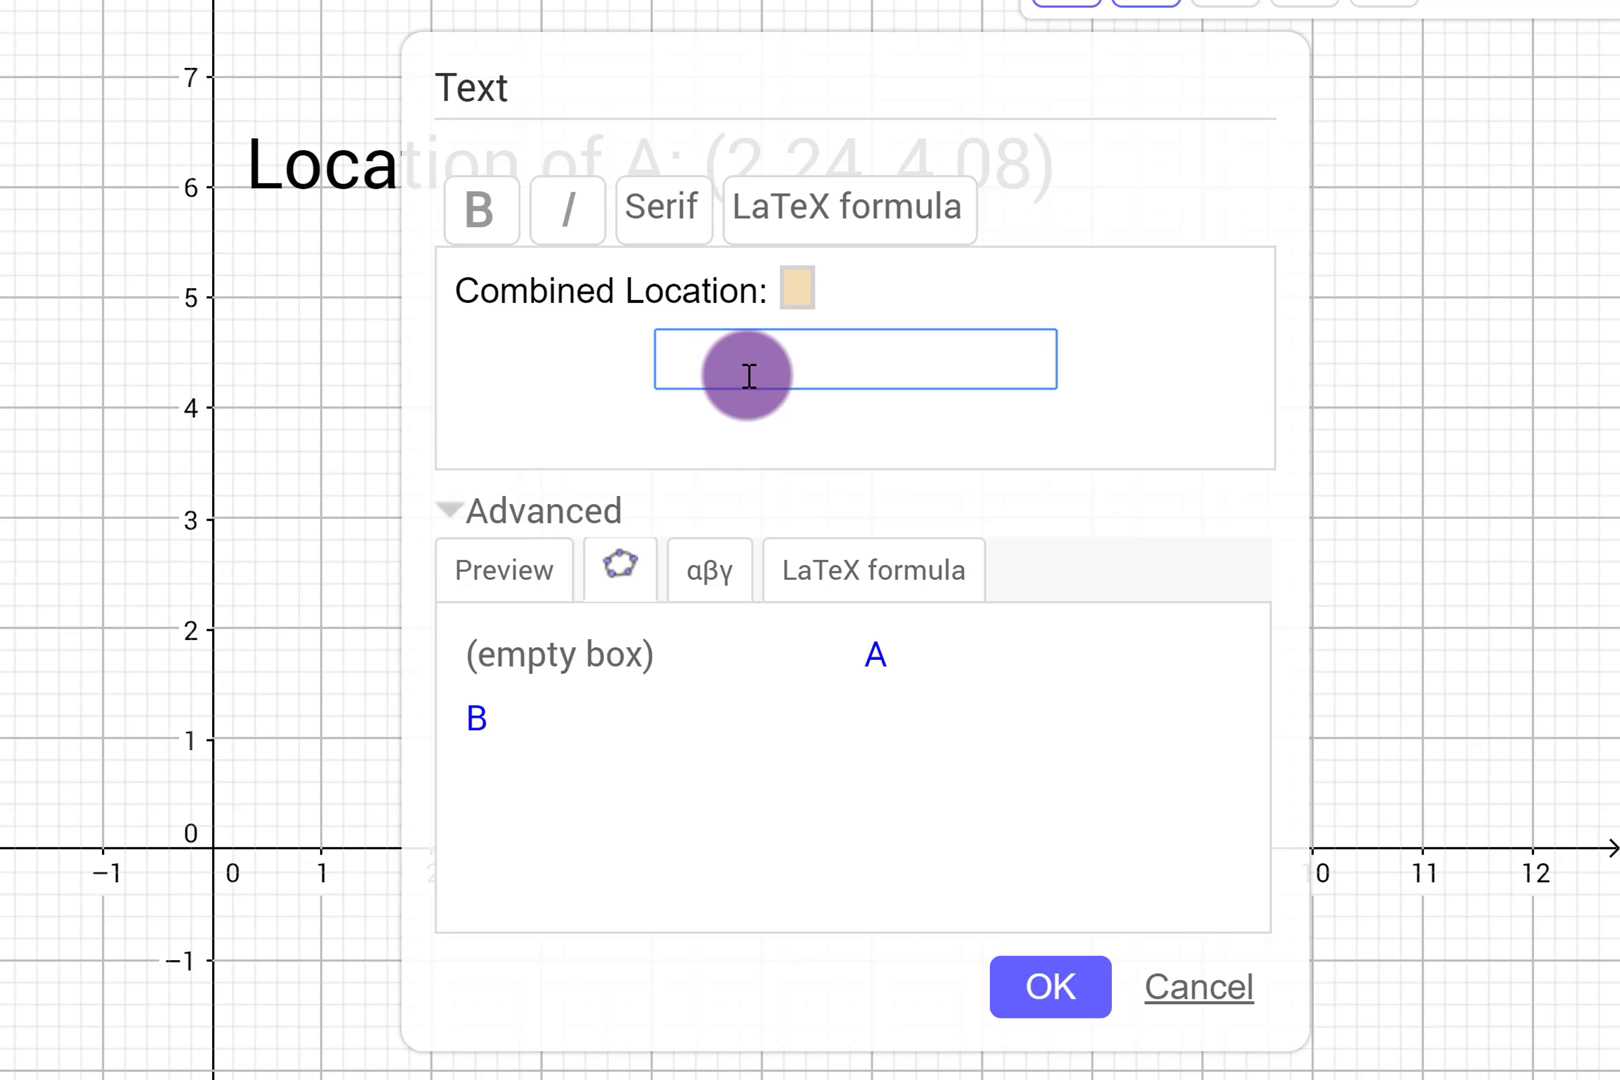
pyautogui.write('A')
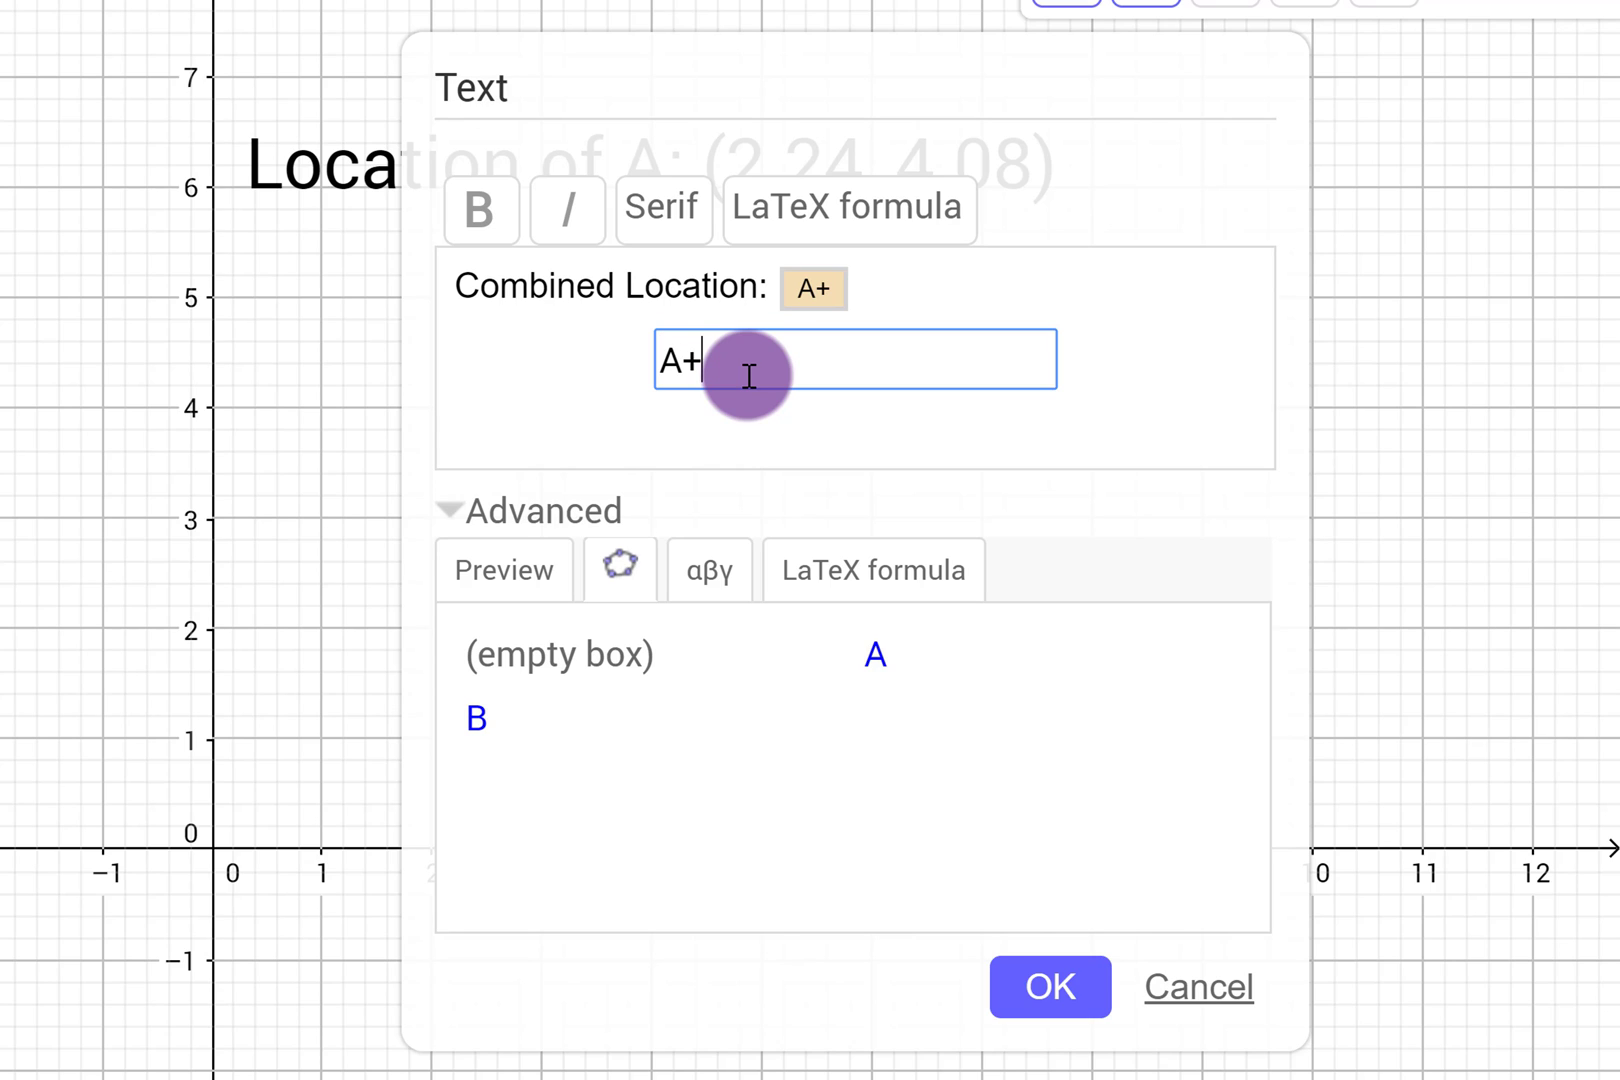
pyautogui.write('+b')
pyautogui.press('BackSpace')
pyautogui.write('B')
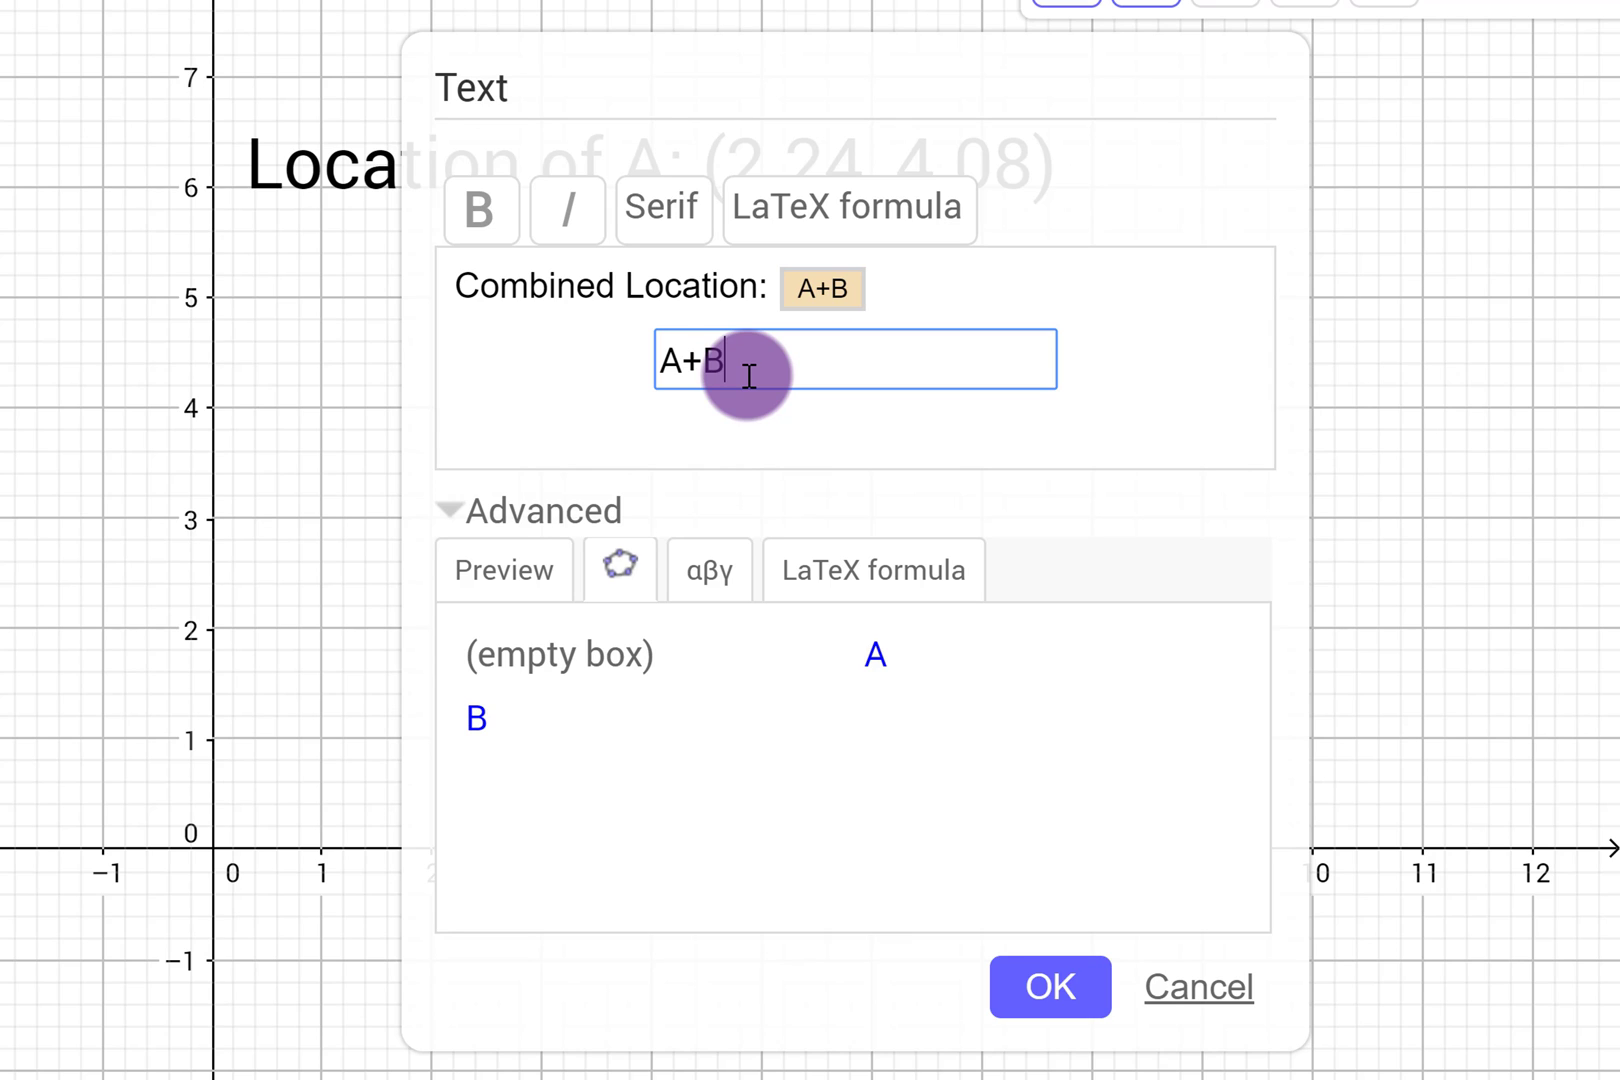
pyautogui.click(951, 300)
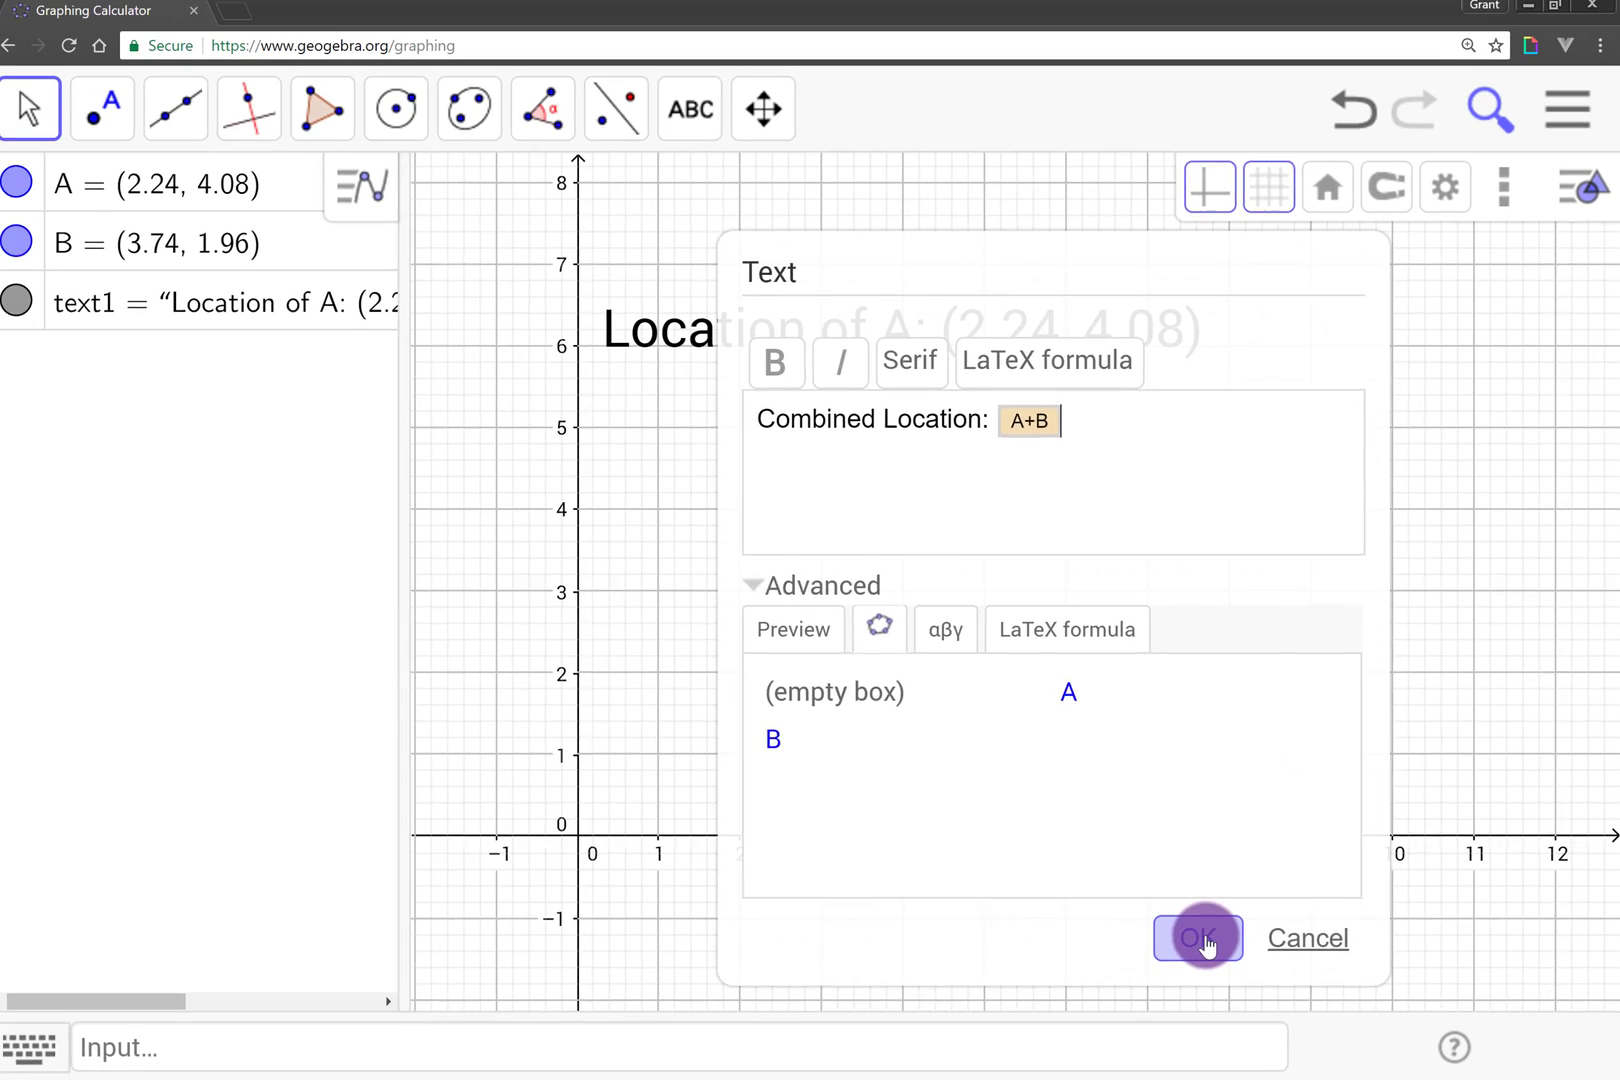
pyautogui.click(1205, 942)
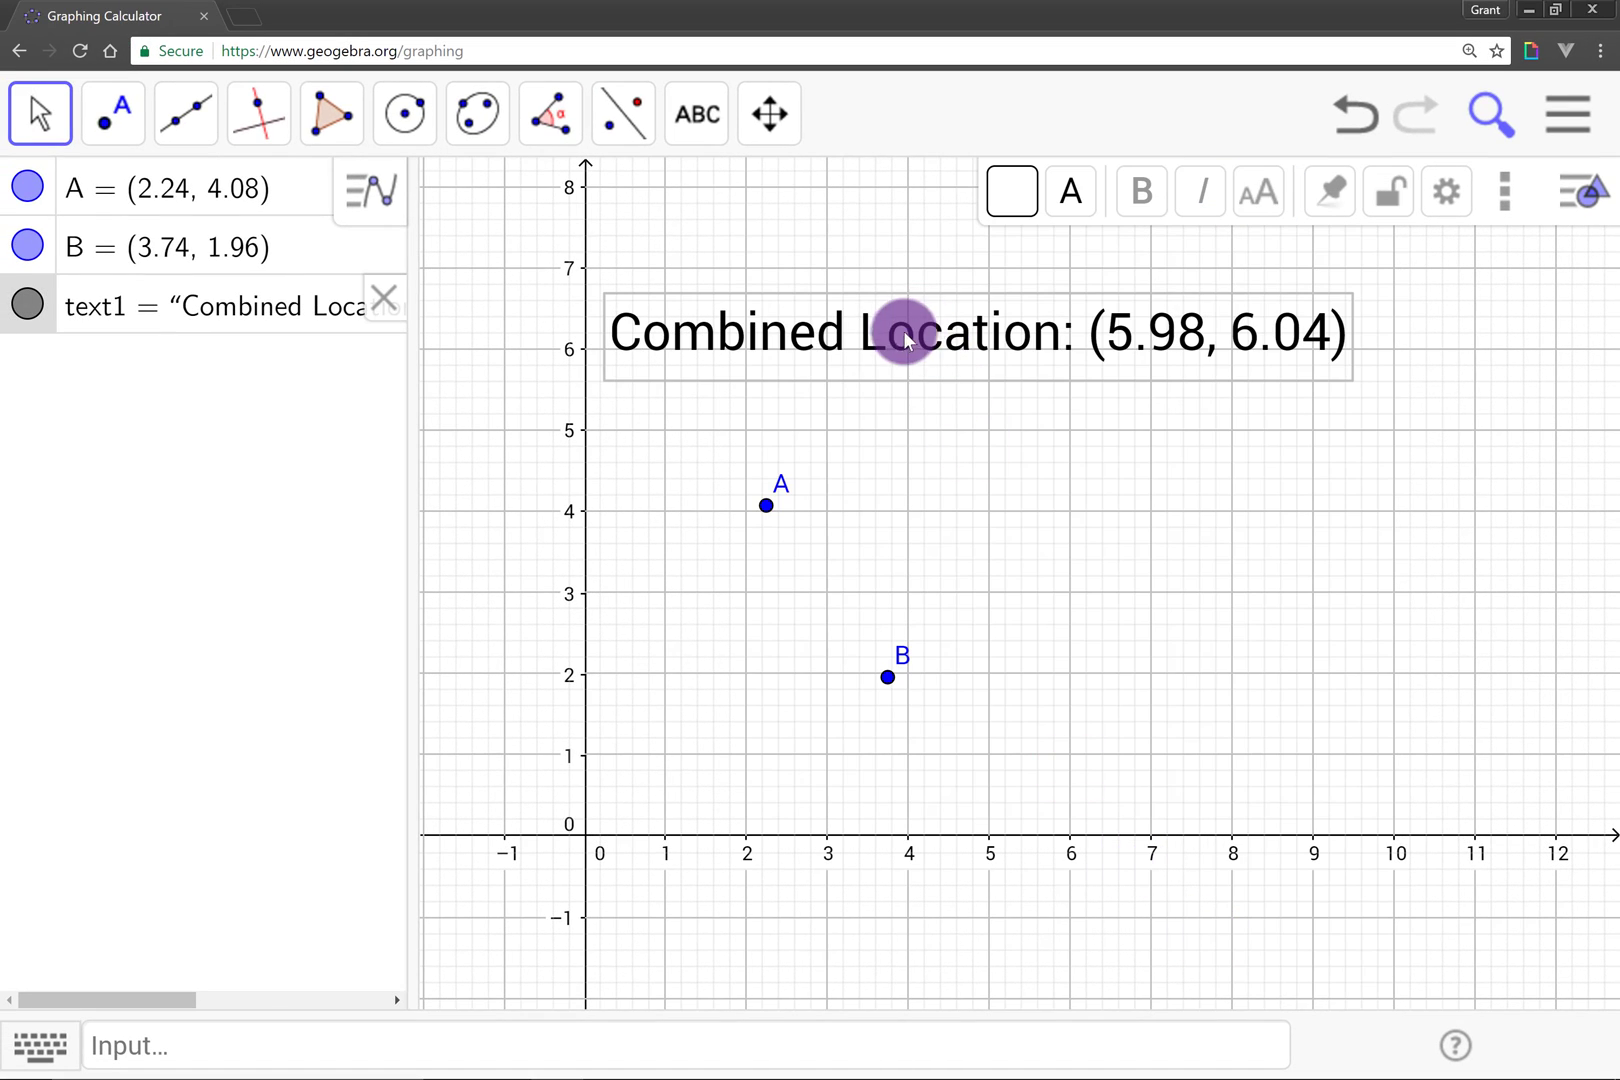
# - Nudge the combined text slightly upward and move point A to about (2.04, 4.6) and point B to about (3.68, 2.7)
pyautogui.moveTo(899, 326)
pyautogui.mouseDown()
pyautogui.moveTo(841, 311)
pyautogui.moveTo(883, 322)
pyautogui.mouseUp()
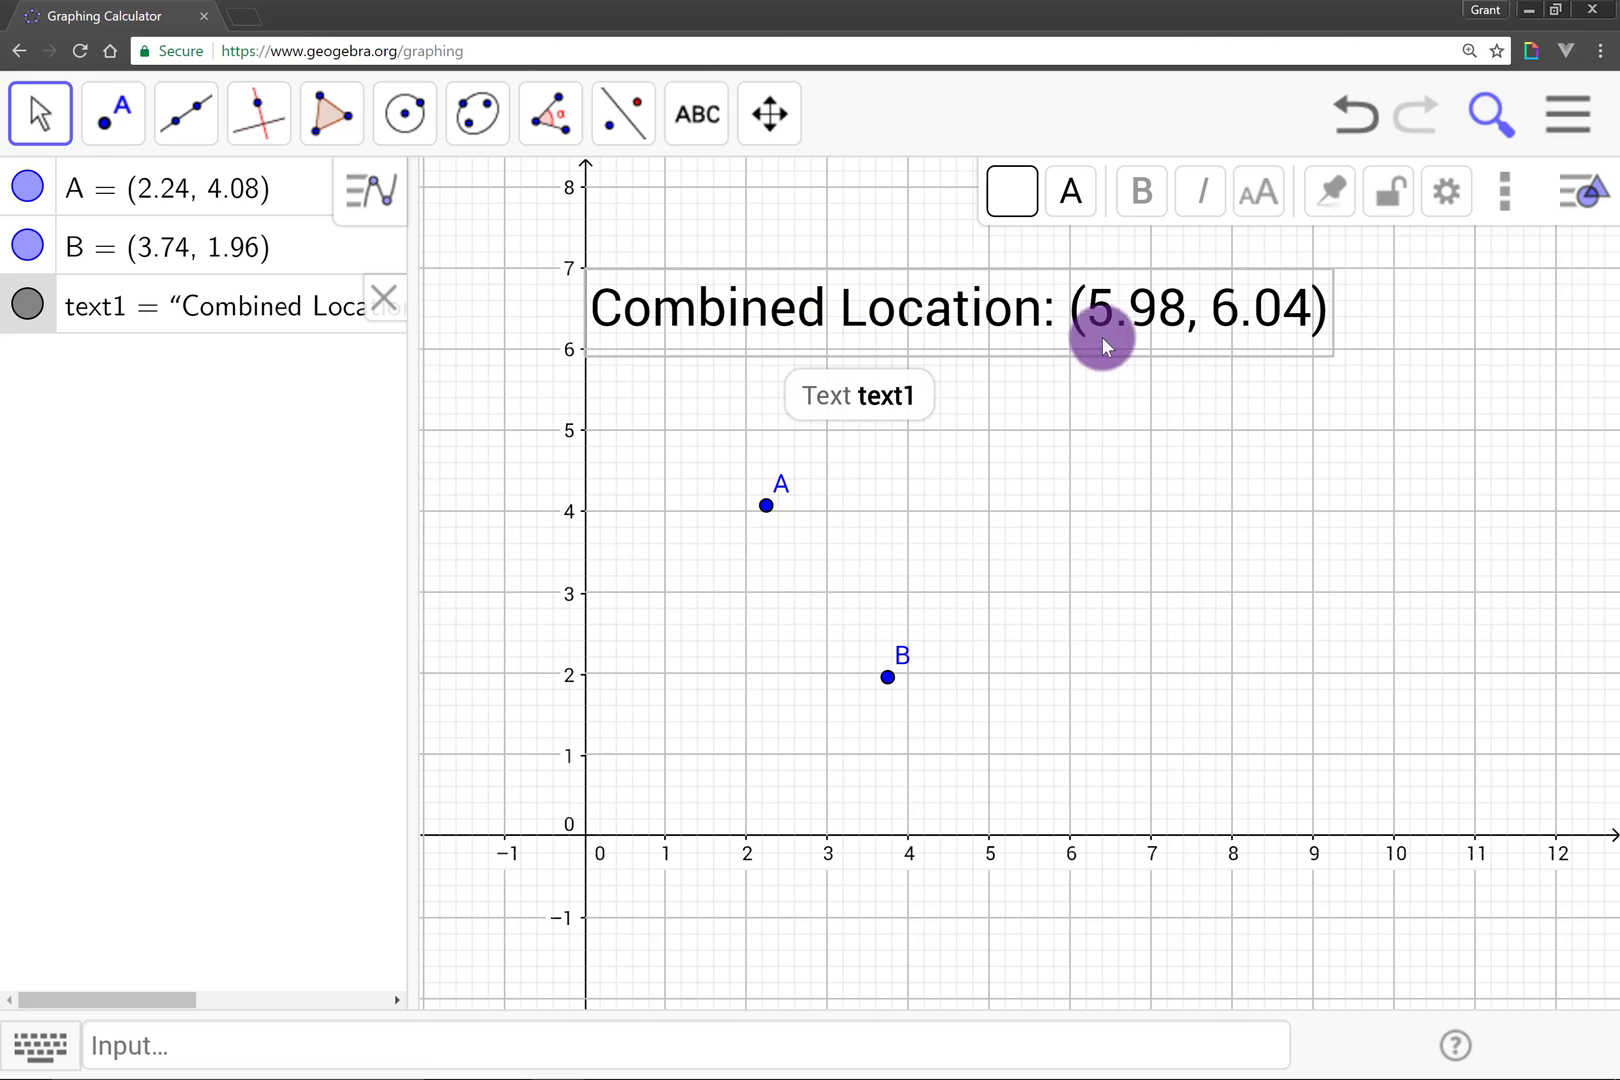
pyautogui.moveTo(760, 506)
pyautogui.mouseDown()
pyautogui.moveTo(709, 540)
pyautogui.moveTo(700, 620)
pyautogui.moveTo(664, 548)
pyautogui.moveTo(720, 488)
pyautogui.moveTo(862, 488)
pyautogui.moveTo(858, 408)
pyautogui.moveTo(723, 430)
pyautogui.moveTo(741, 398)
pyautogui.moveTo(752, 472)
pyautogui.mouseUp()
pyautogui.moveTo(893, 680); pyautogui.dragTo(879, 628)
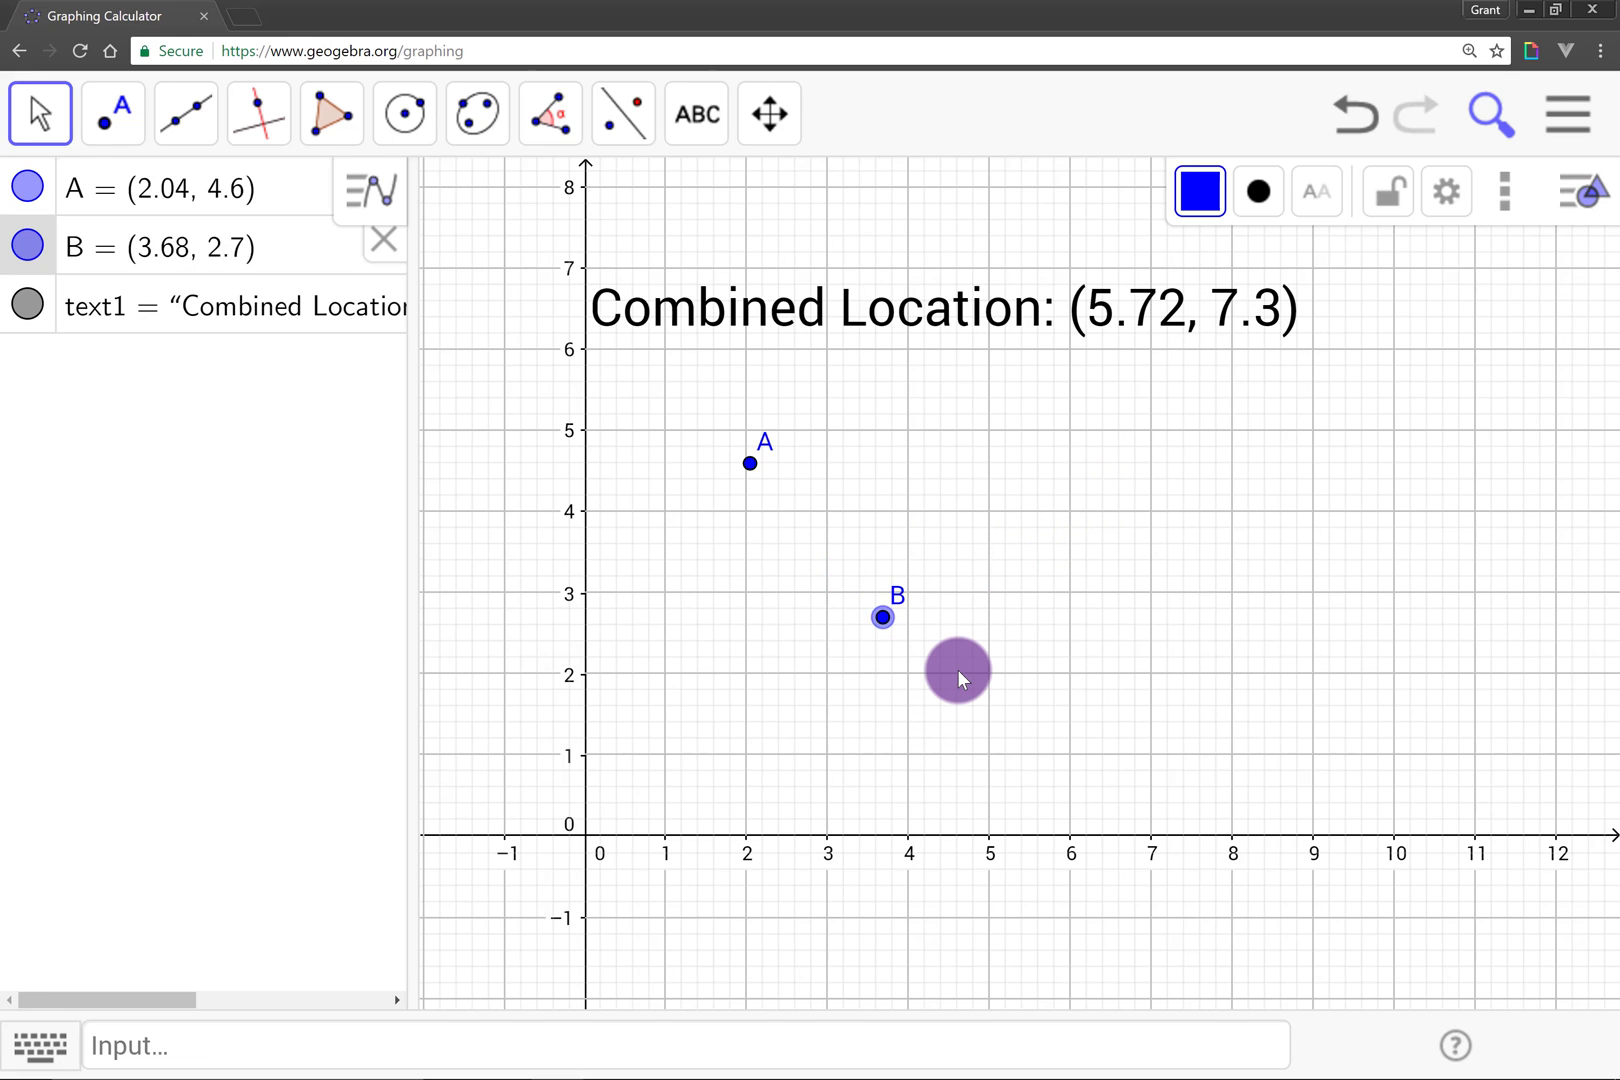
# - Delete all objects from the construction, including both points and the text
pyautogui.click(961, 332)
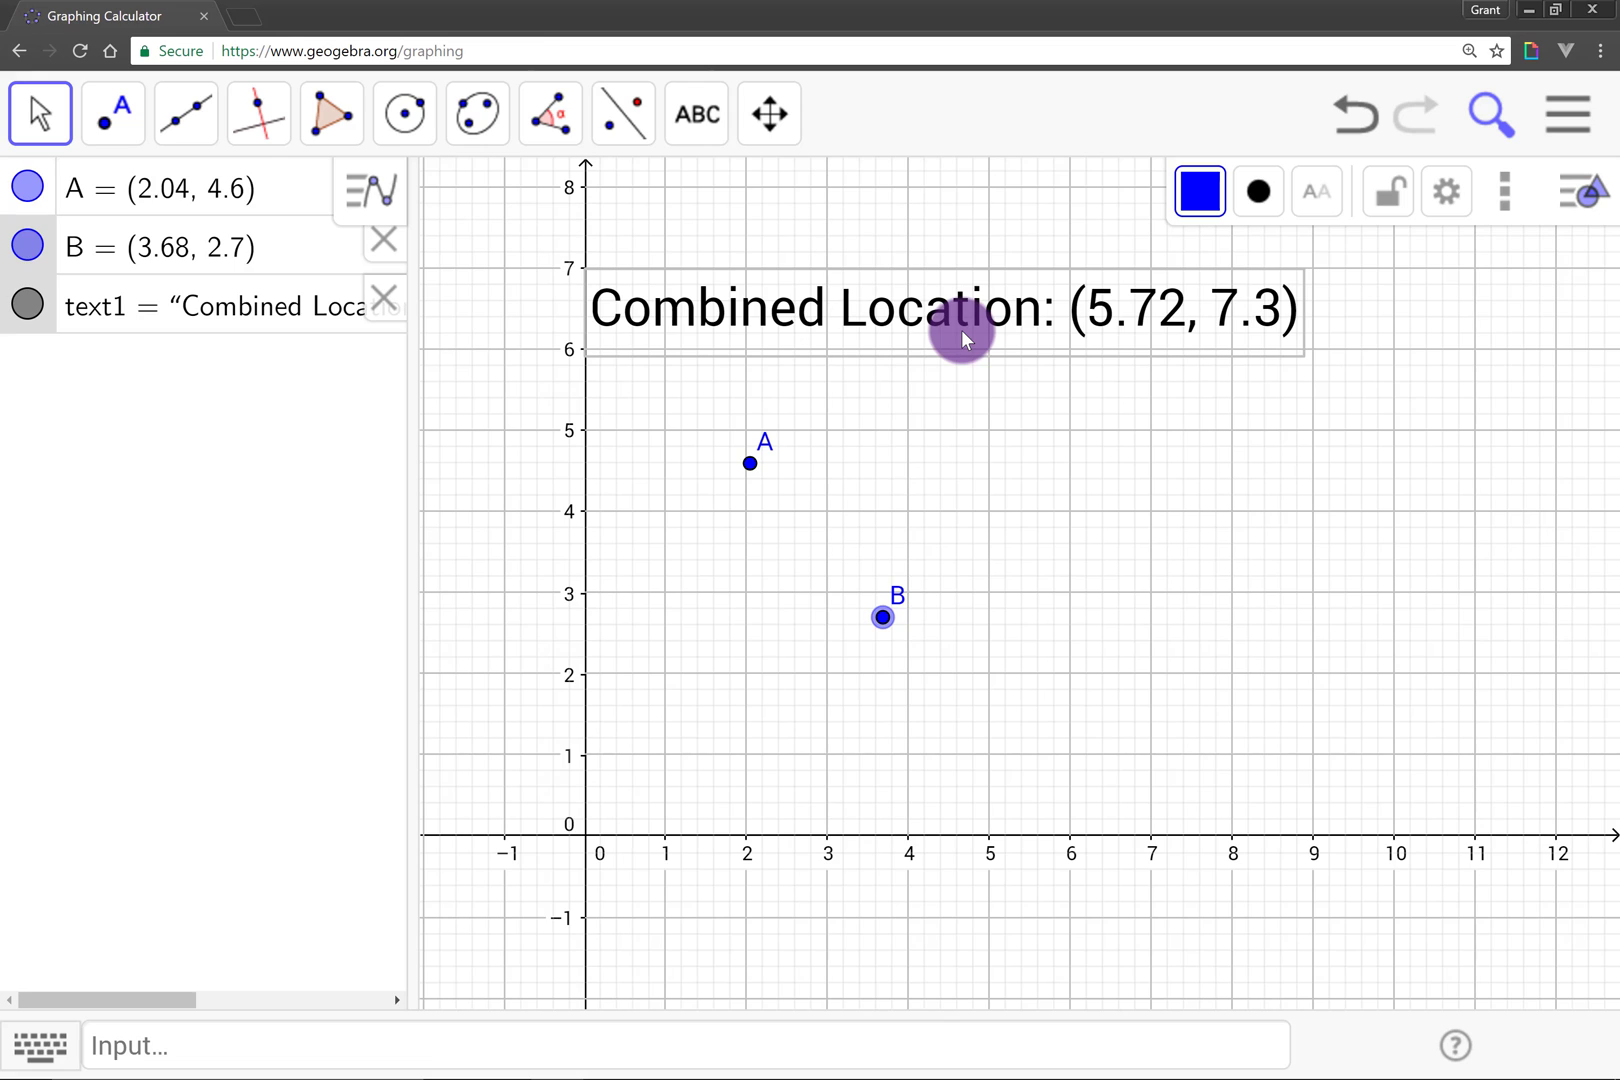
pyautogui.click(1000, 587)
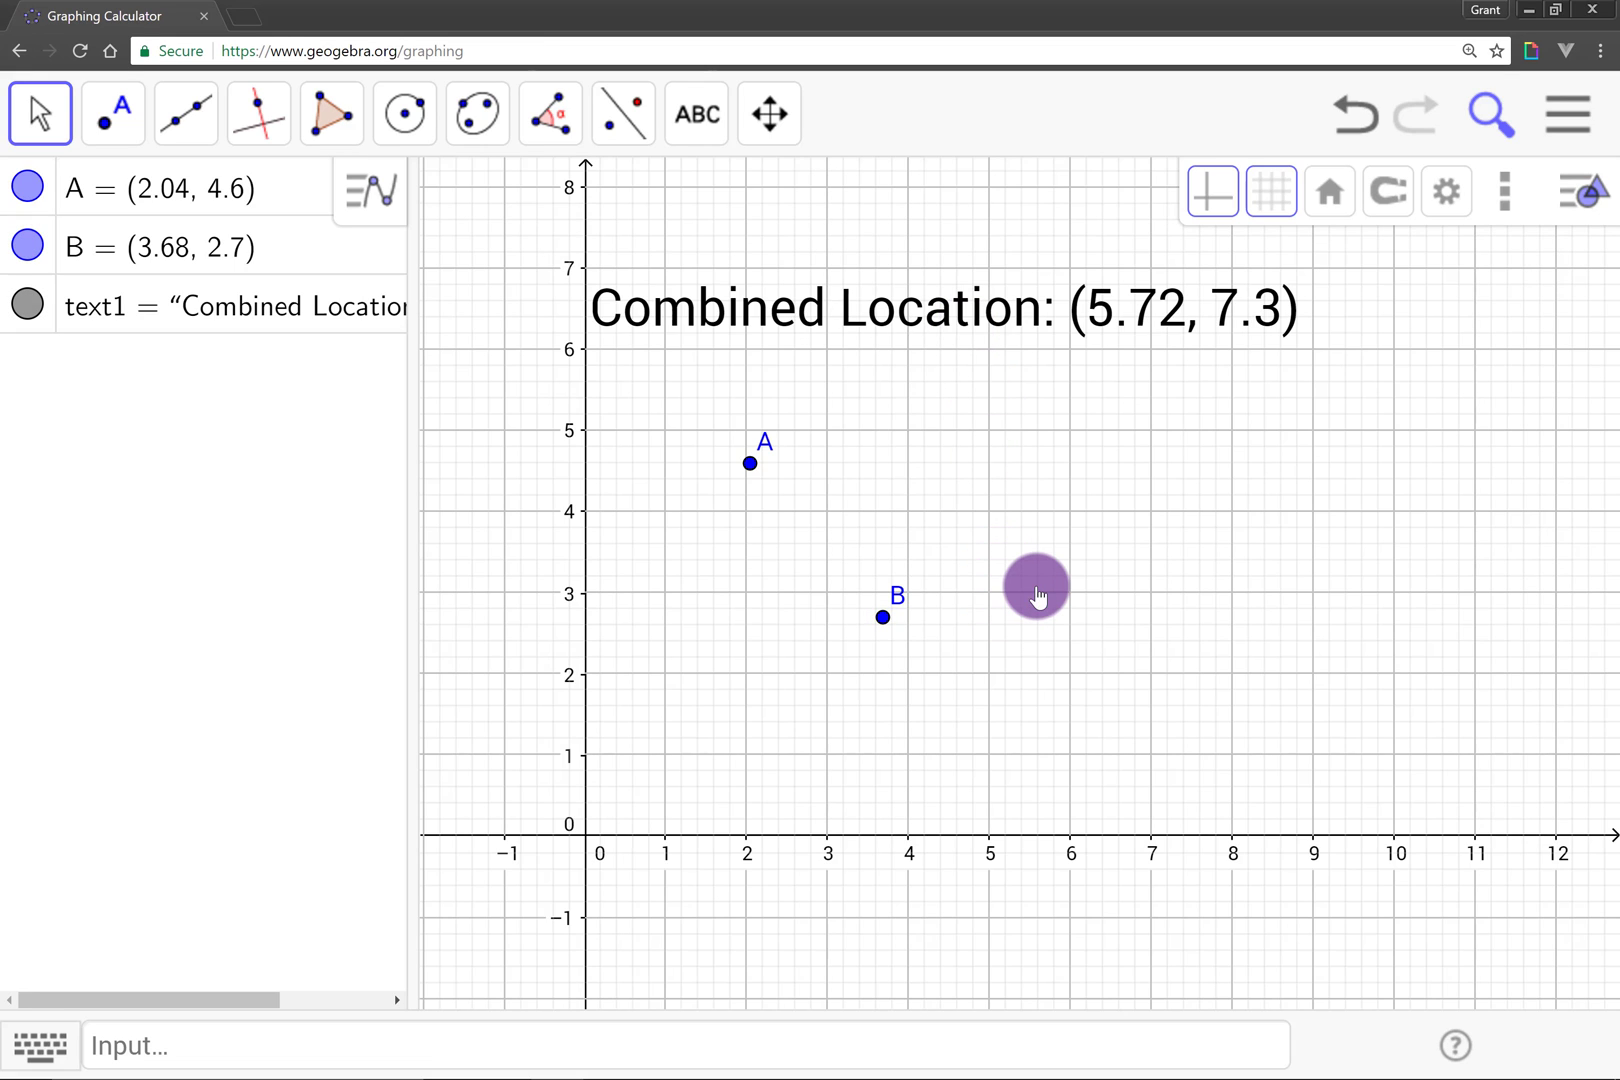
pyautogui.hotkey('ctrl', 'a')
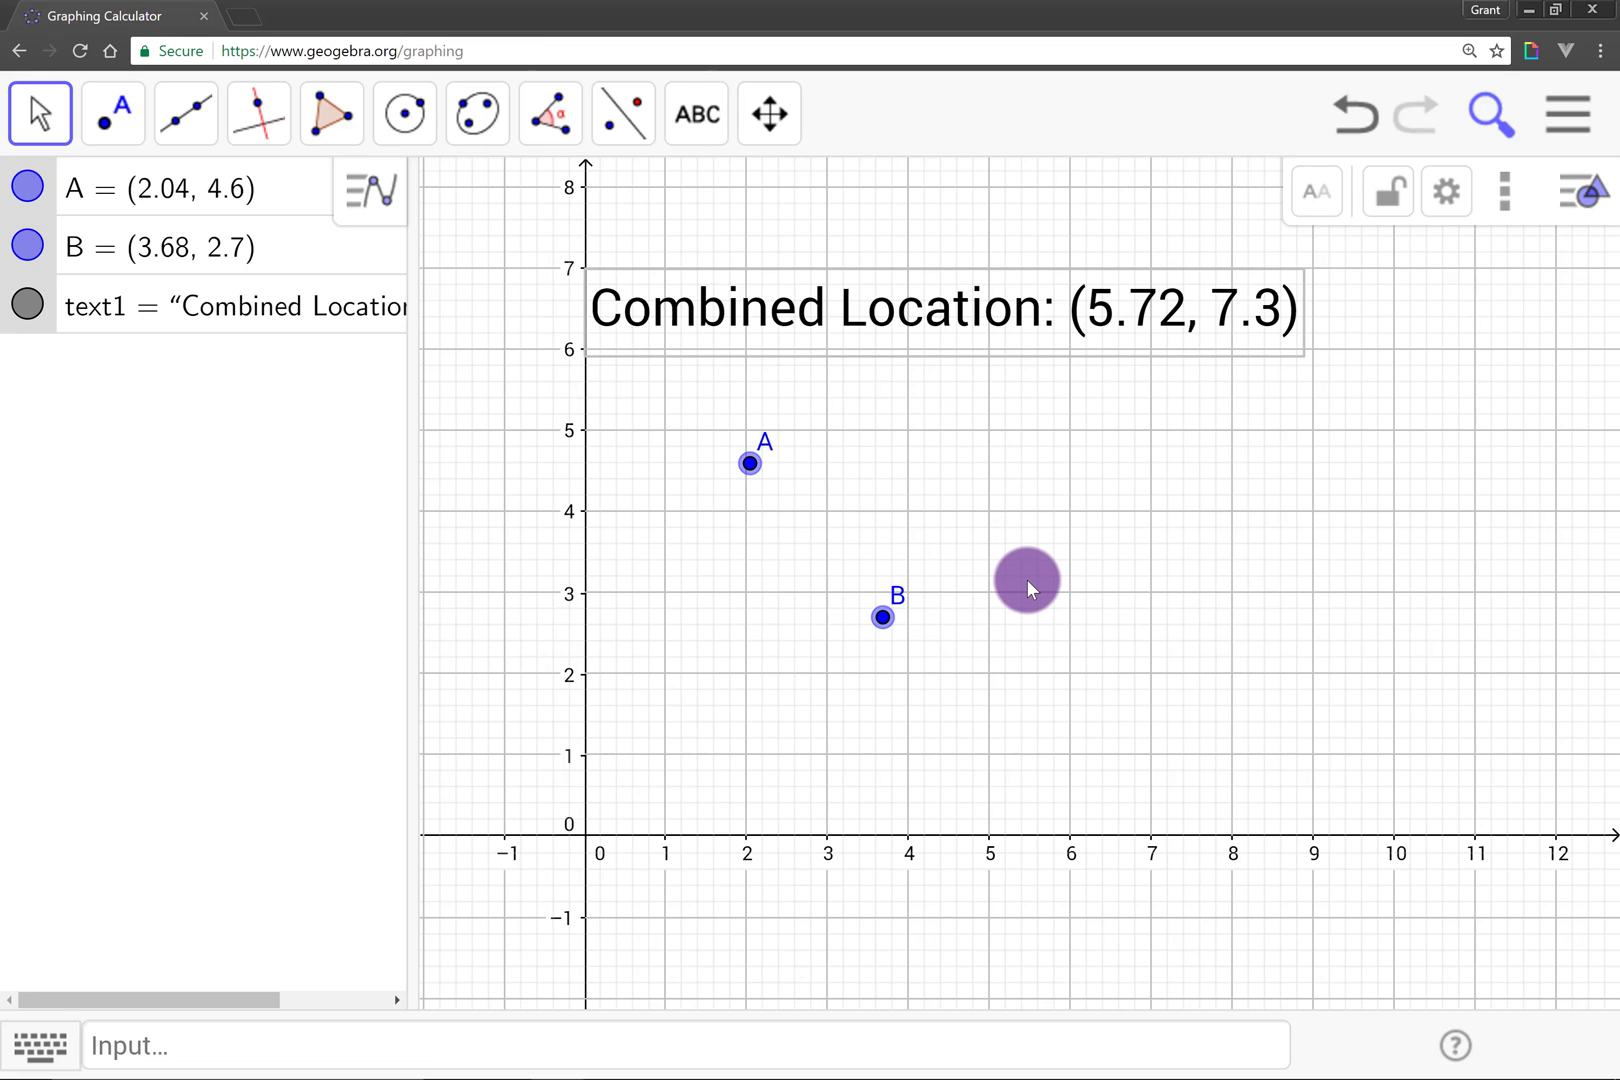
pyautogui.press('Delete')
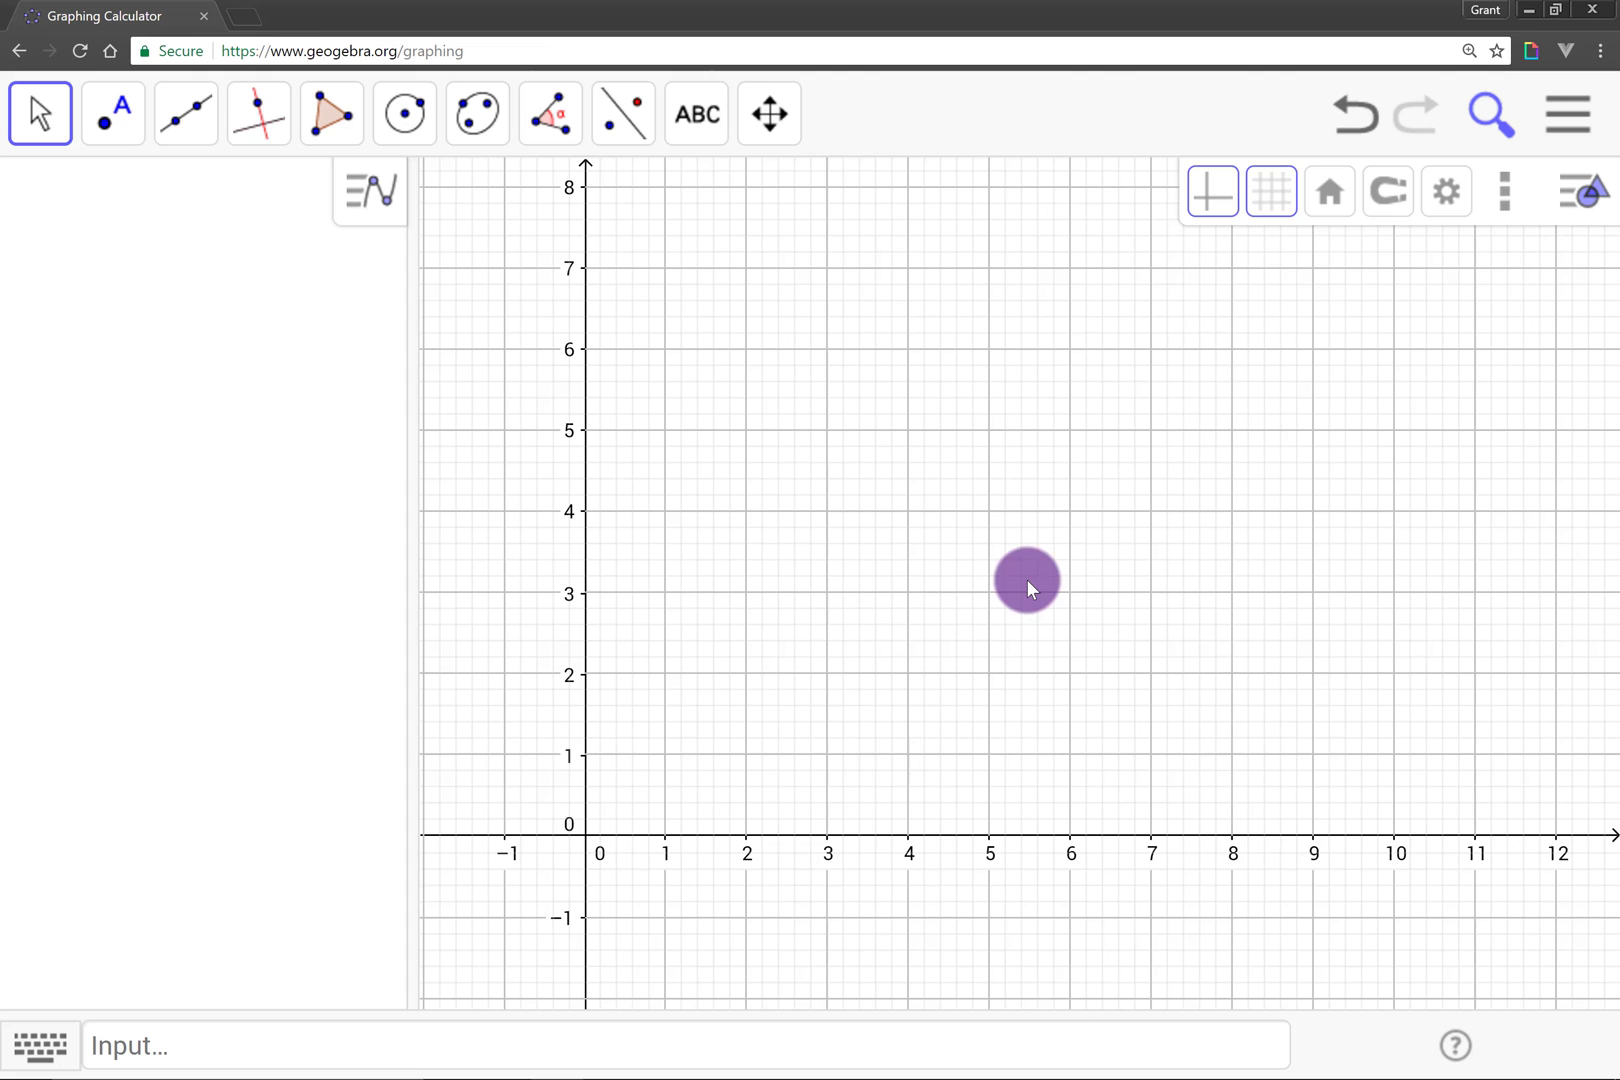
# - Define the function f(x) = e^sin(x) and create a slider n from -4 to 4 with increment 0.001
pyautogui.click(640, 1036)
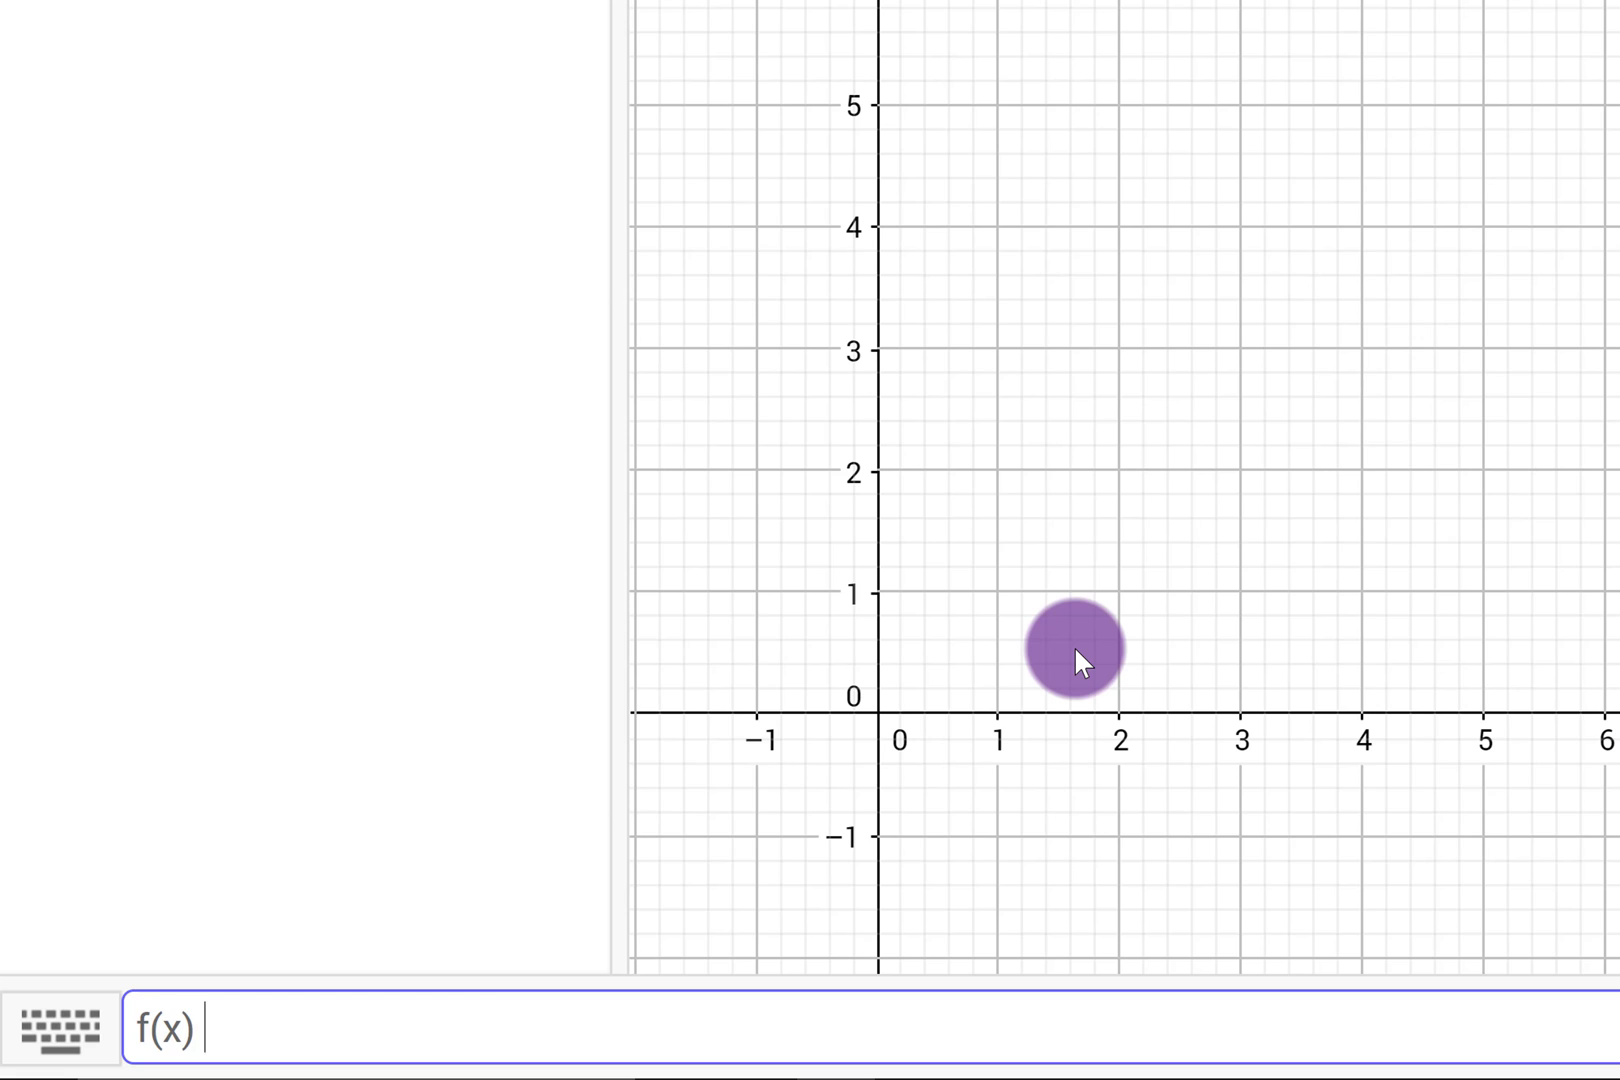
pyautogui.write('= e^sin(x)')
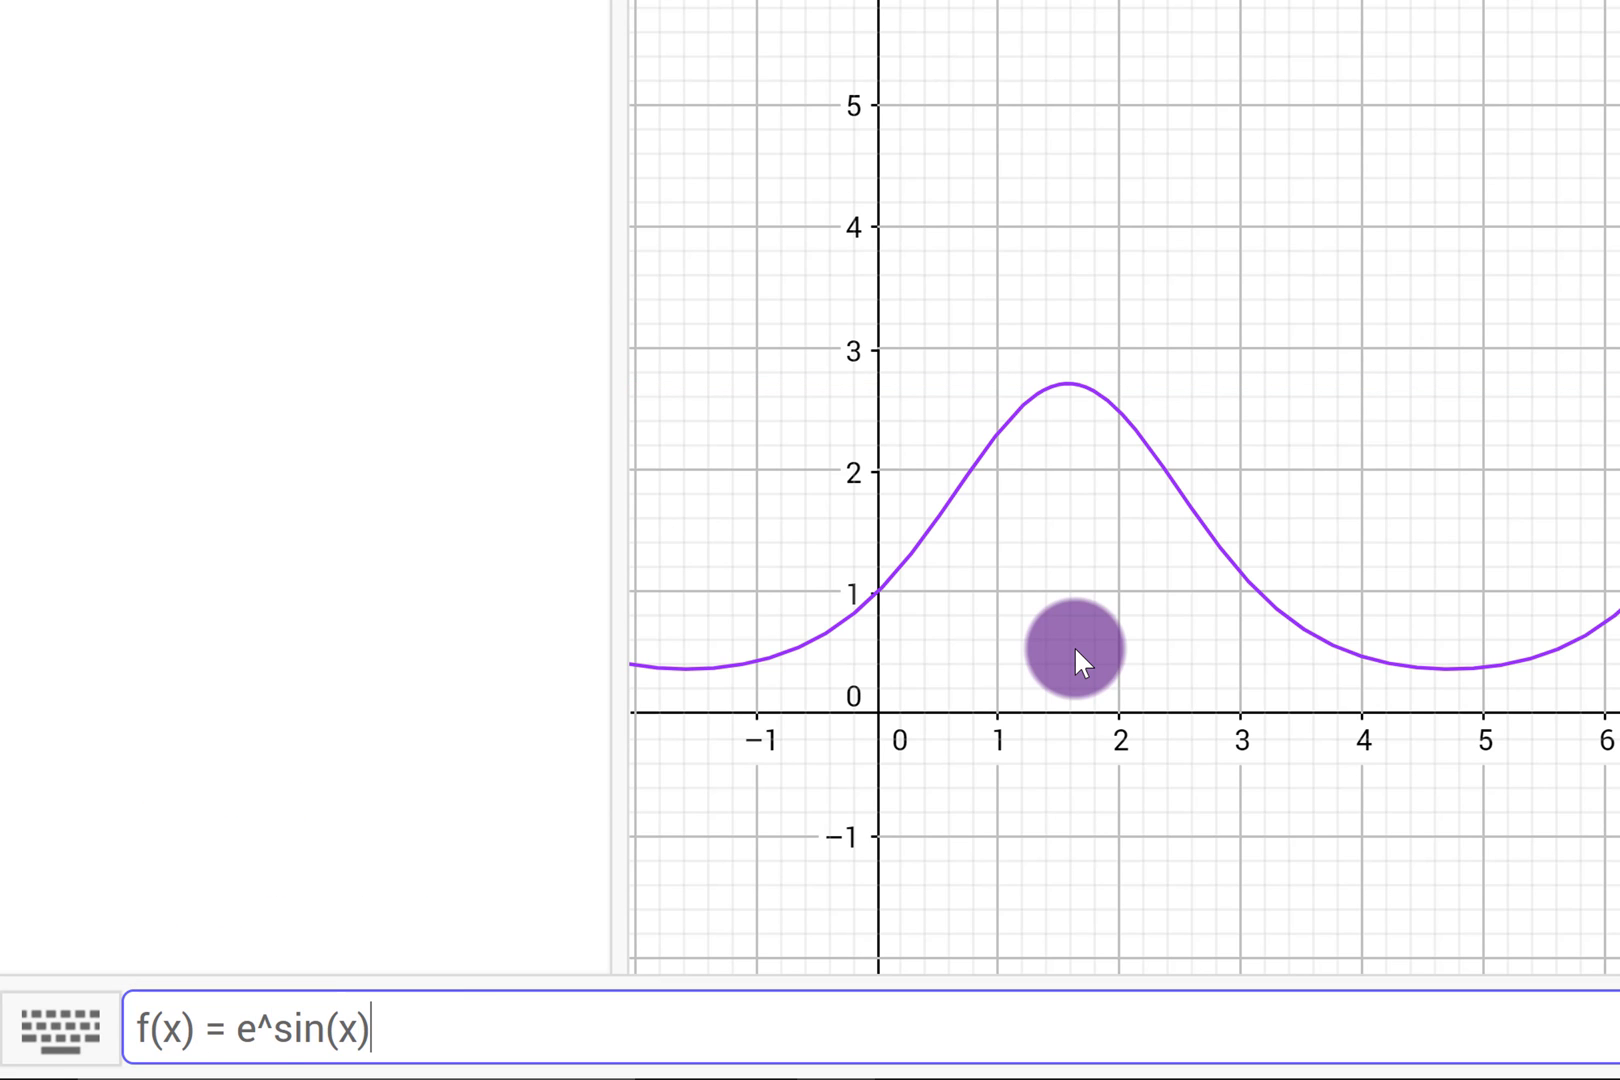
pyautogui.press('Return')
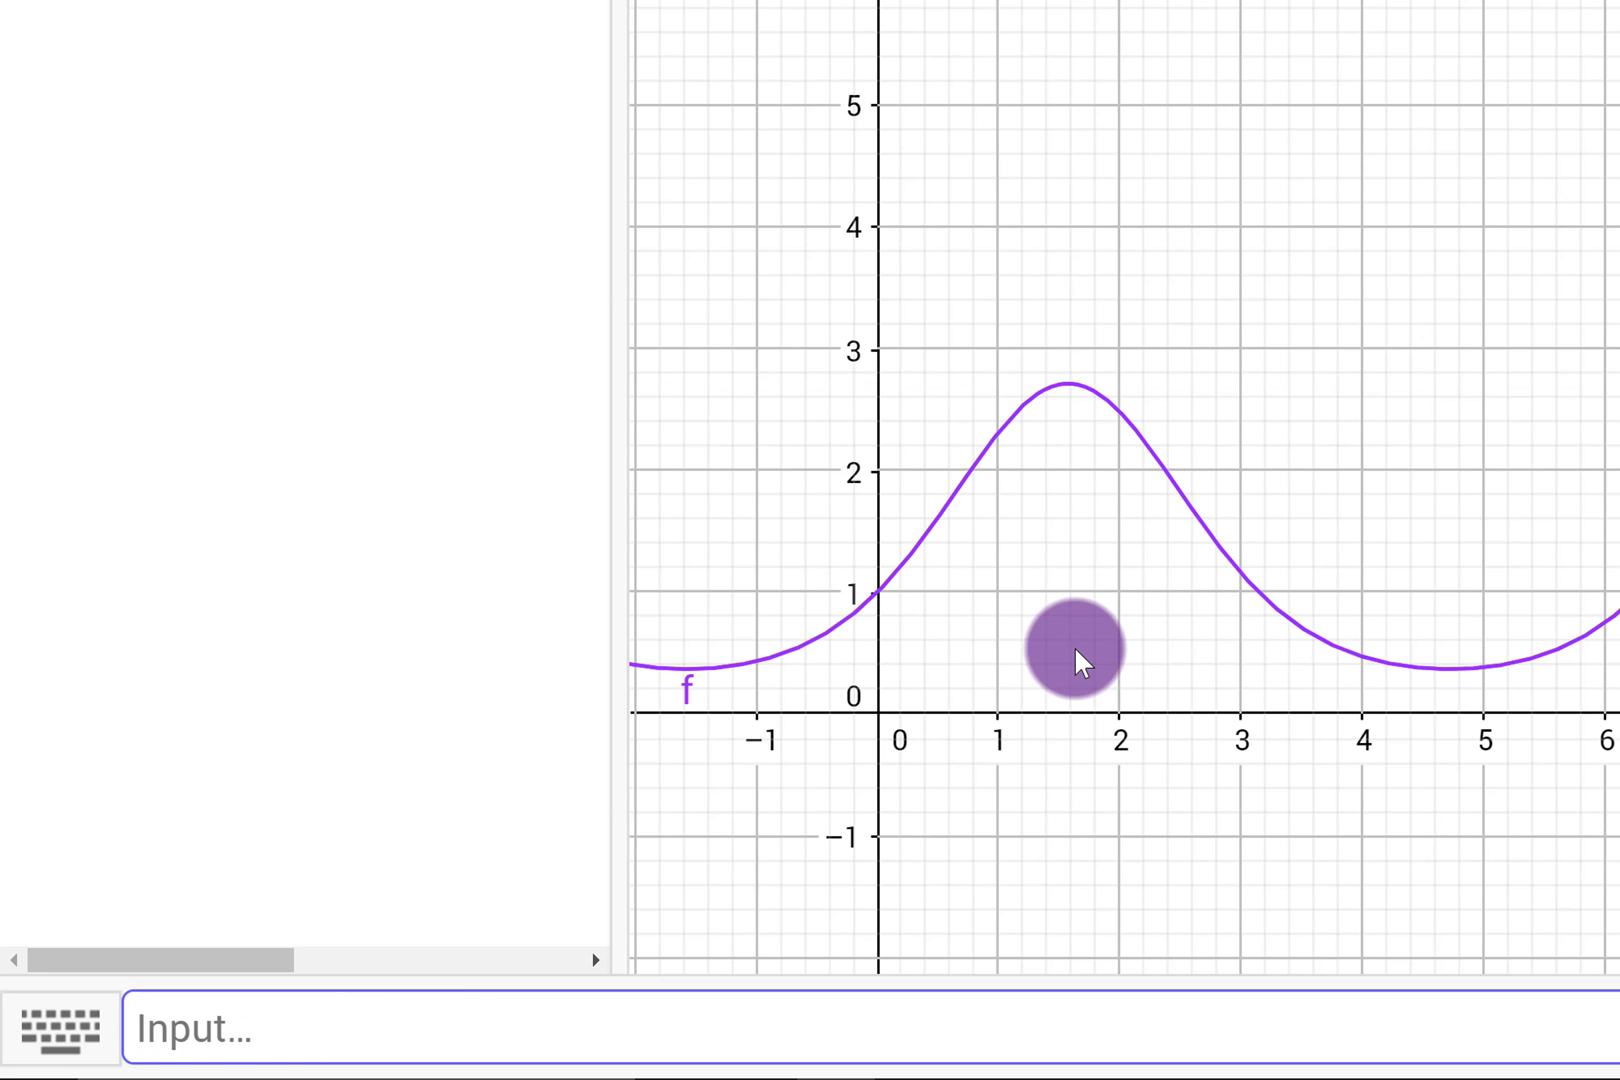
pyautogui.write('n = Slider(-4, 4, 0.001')
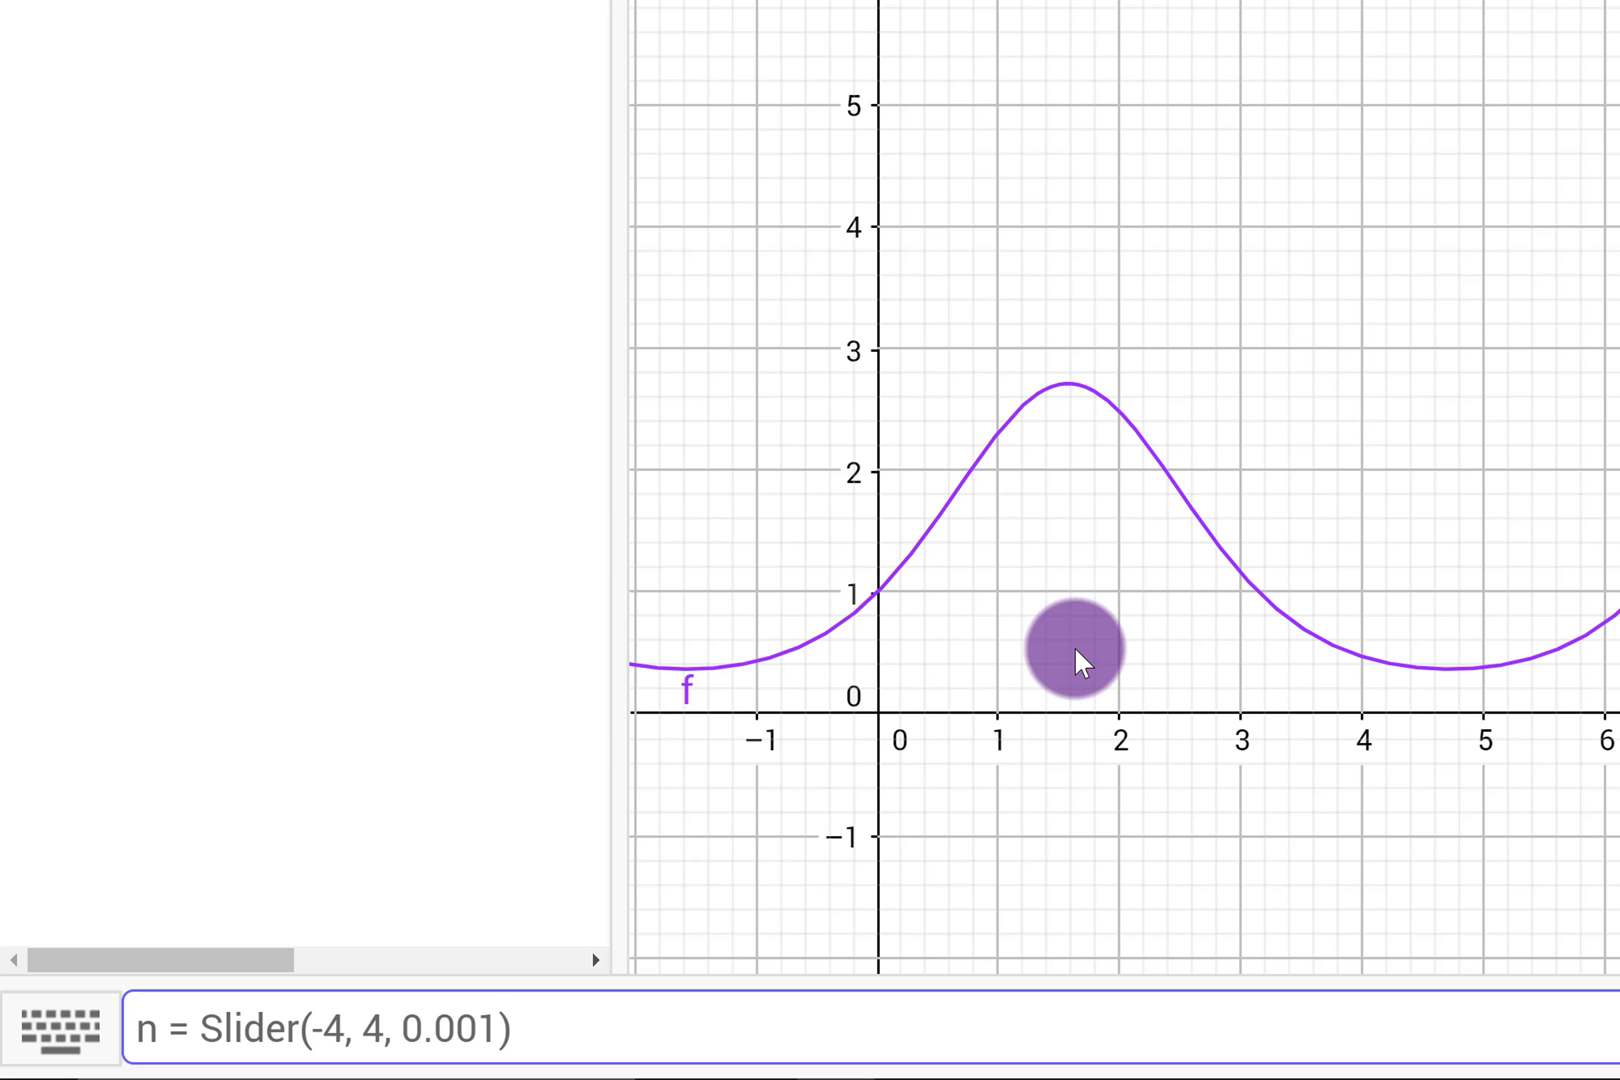
pyautogui.press('Return')
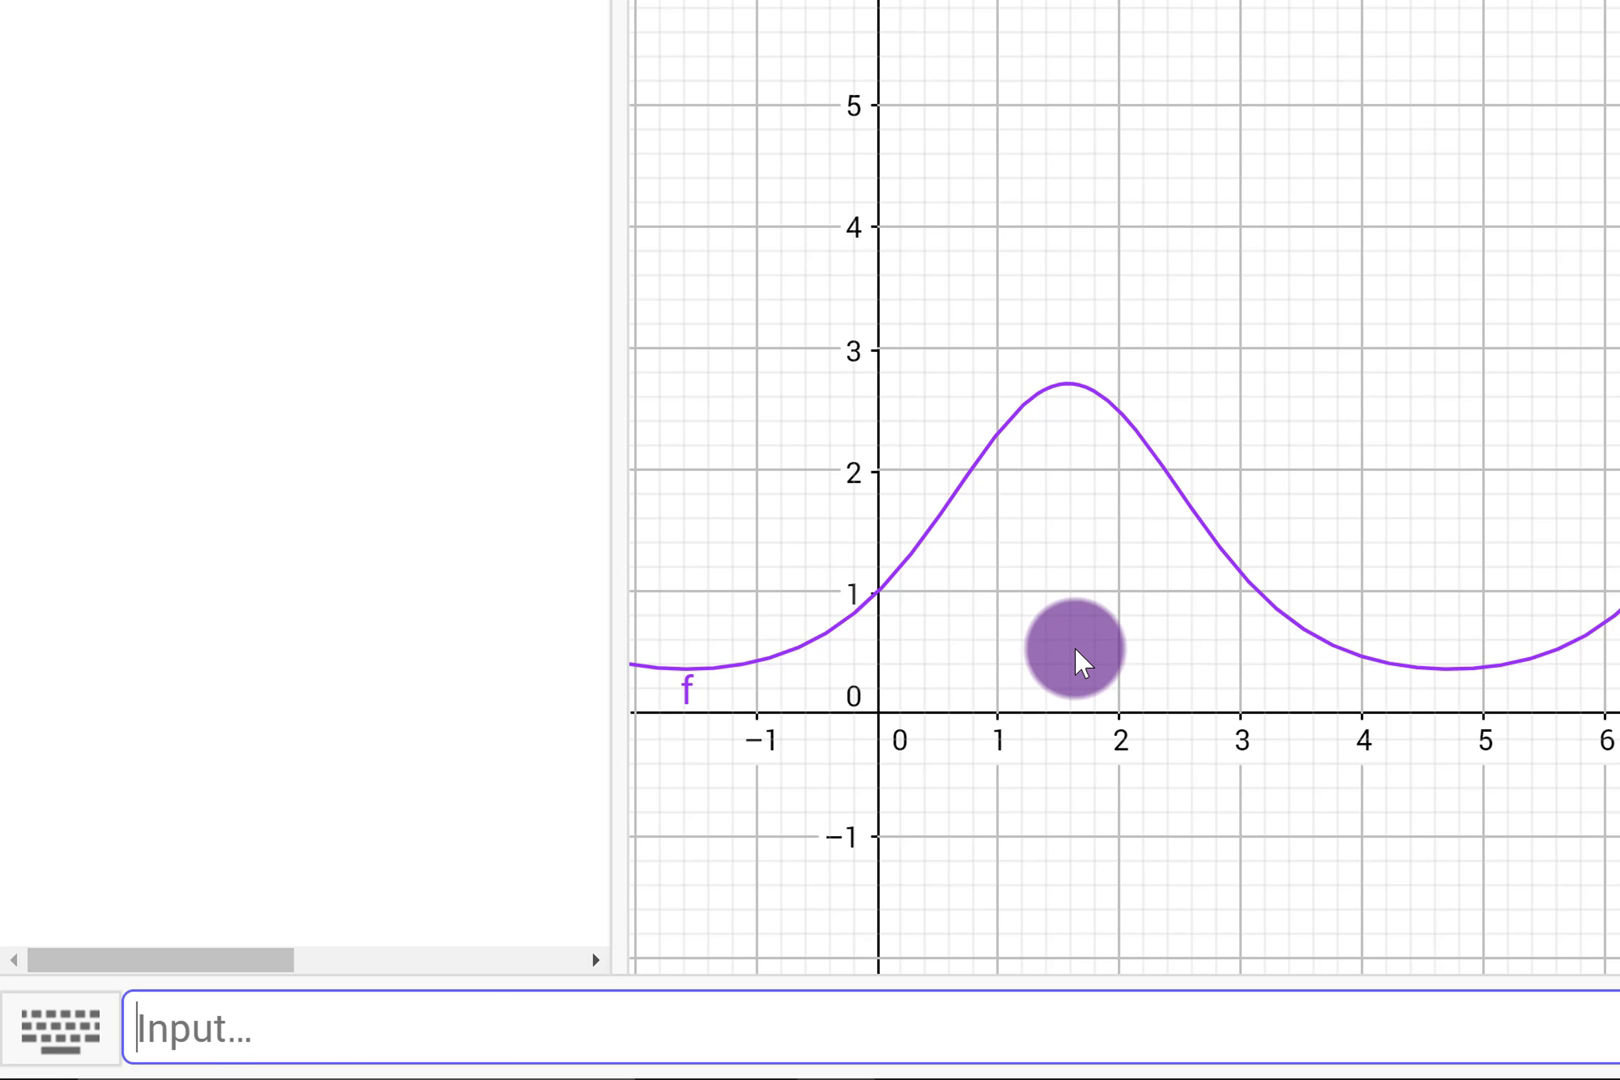
# - Create the point P = (n, f(n)) on the curve
pyautogui.write('P')
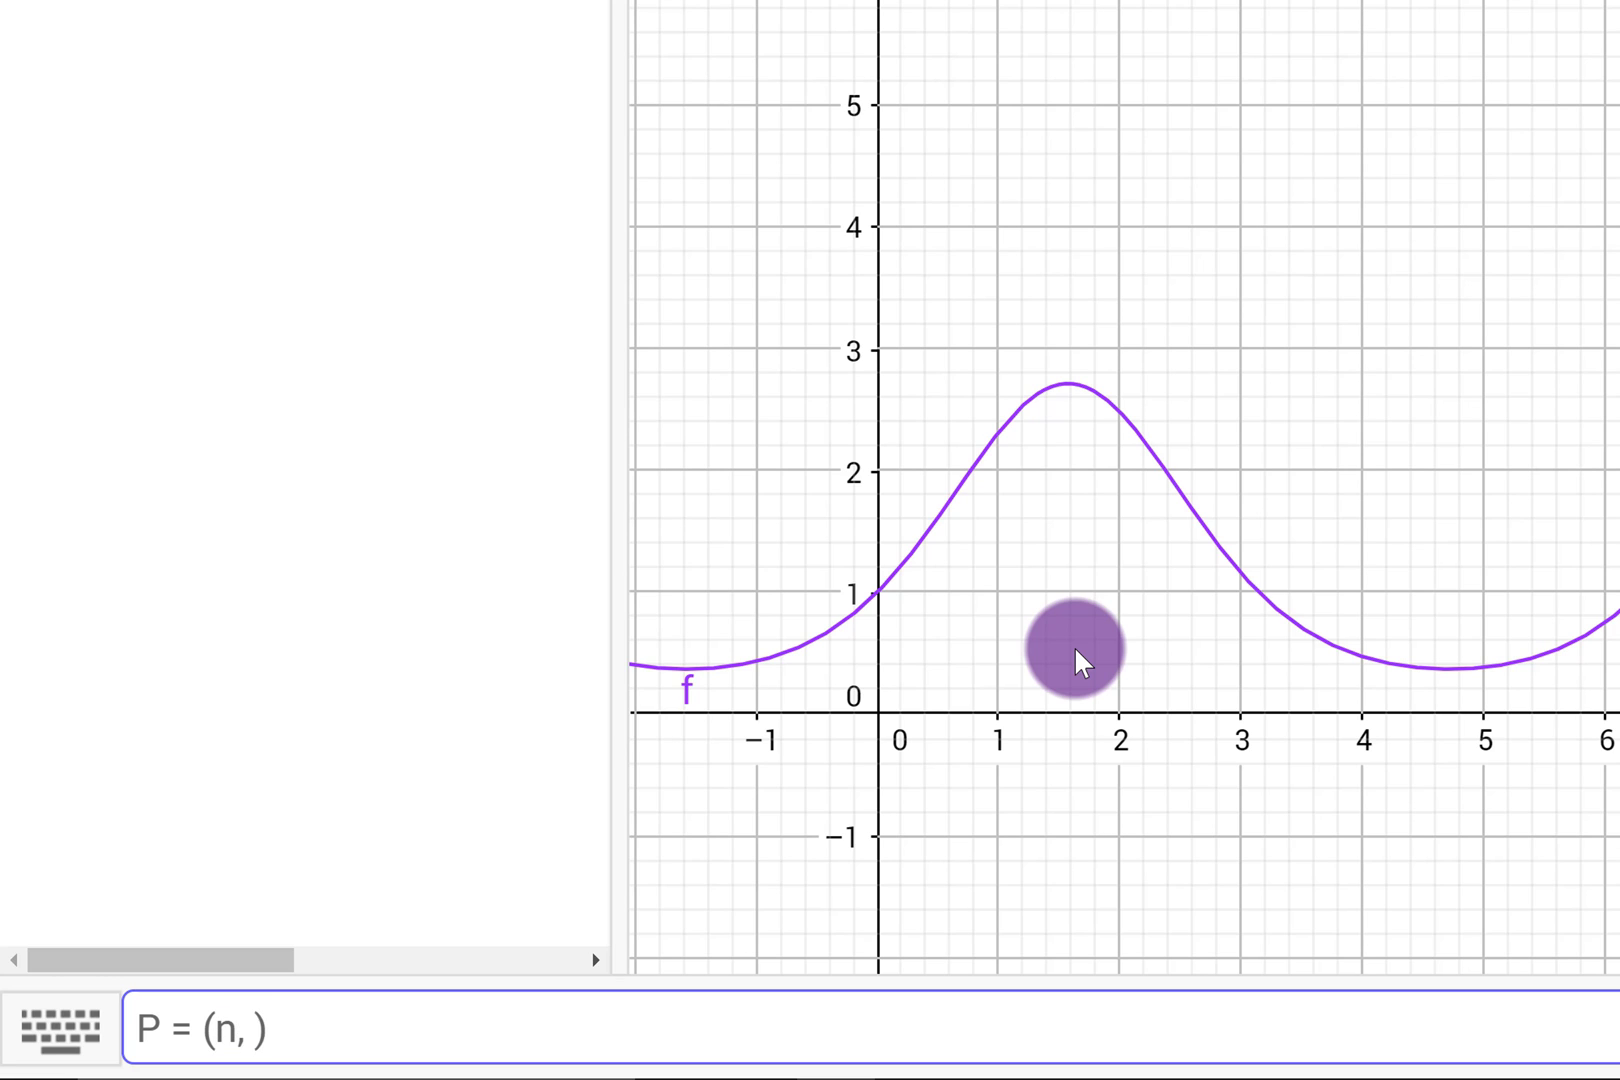
pyautogui.write(' = (n, f9')
pyautogui.press('BackSpace')
pyautogui.write('(n')
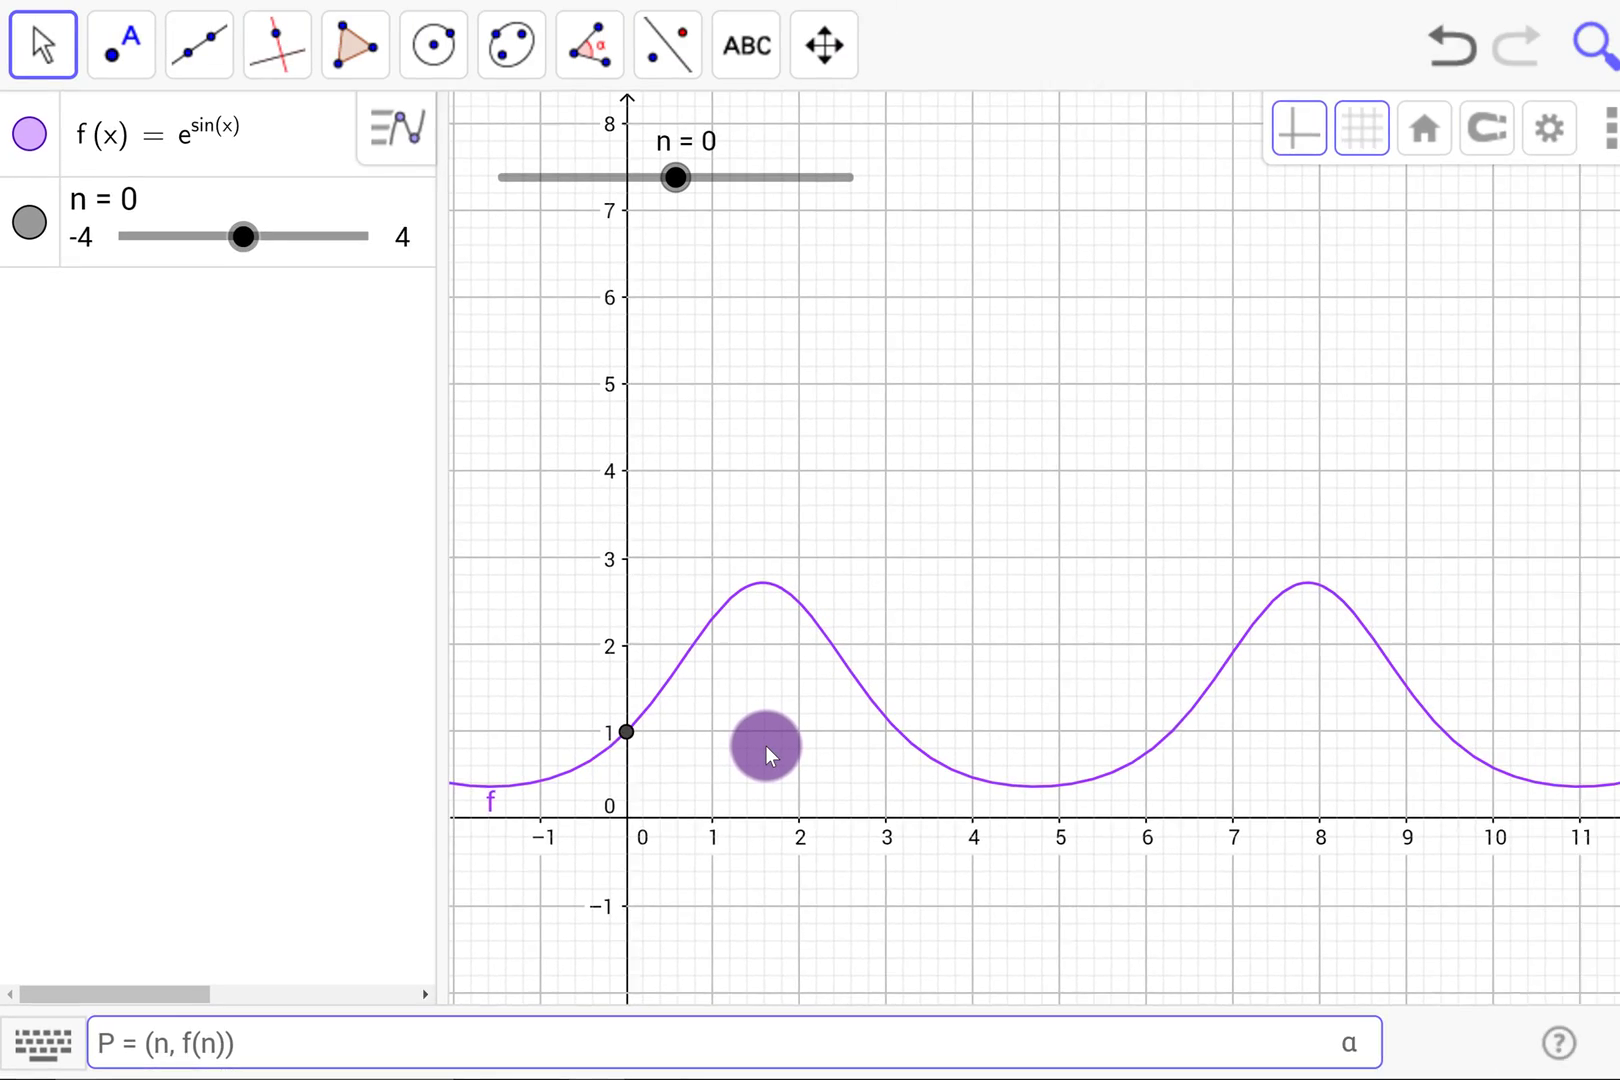
pyautogui.press('Return')
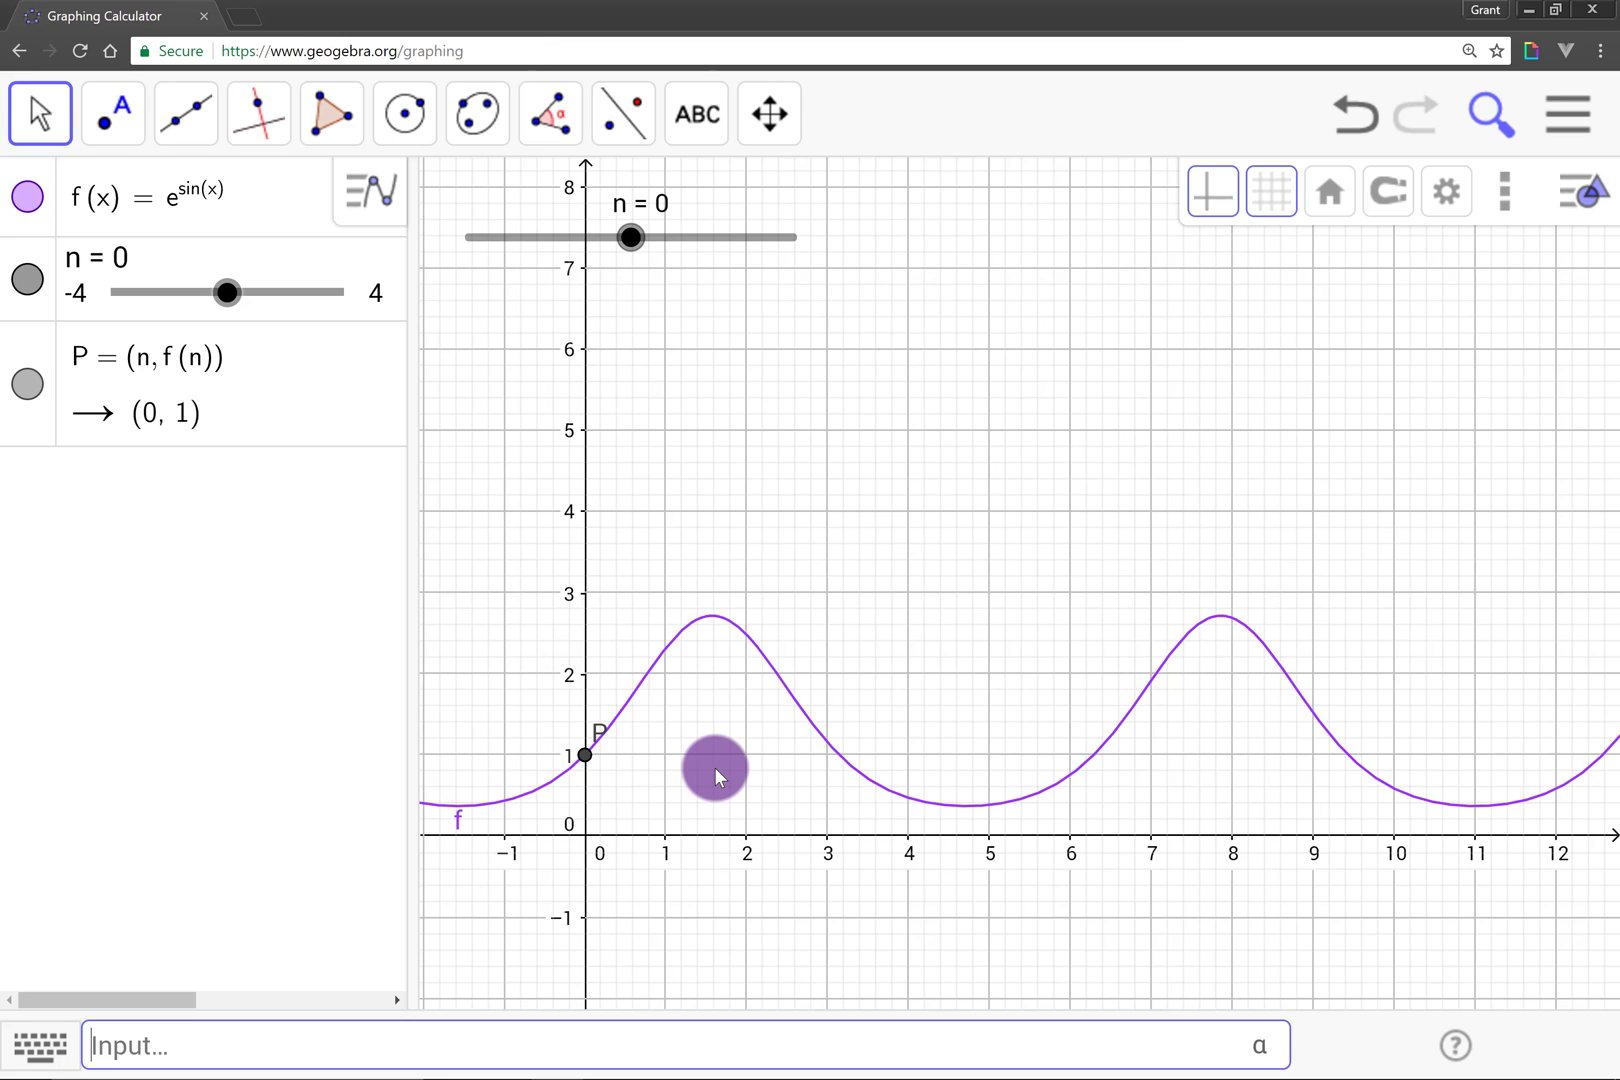
# - Start a new text anchored to point P, show the advanced text options and enter an opening parenthesis
pyautogui.click(696, 113)
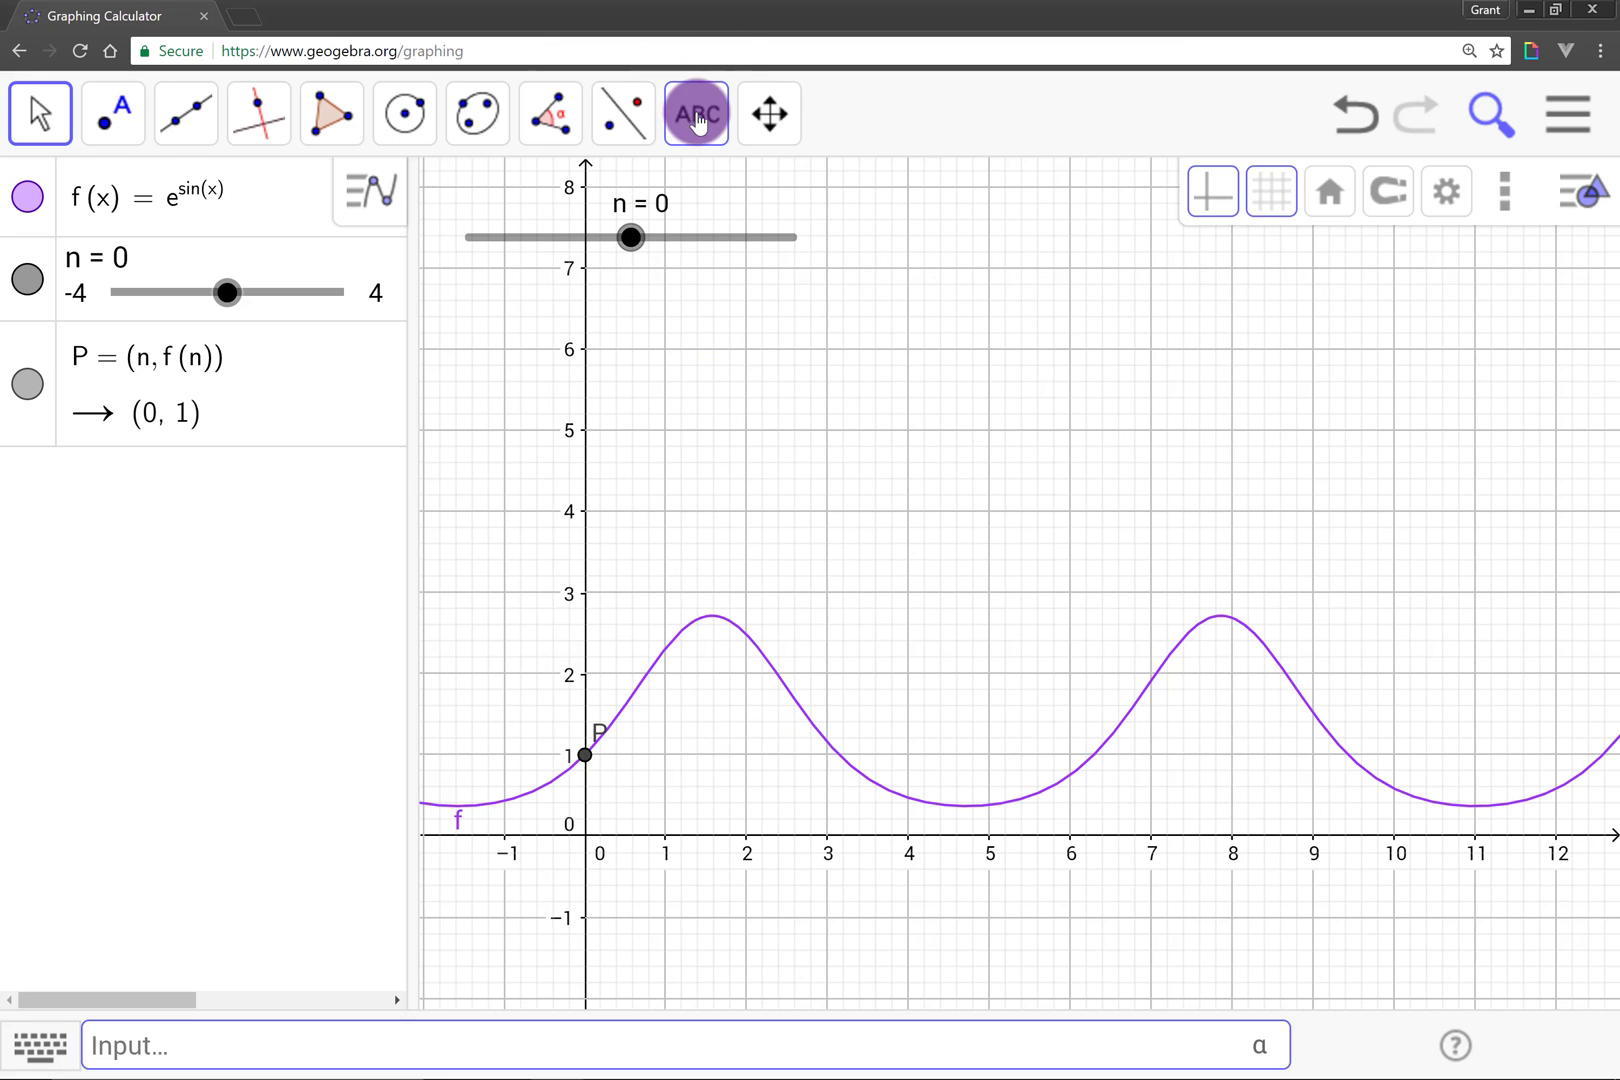
pyautogui.click(775, 298)
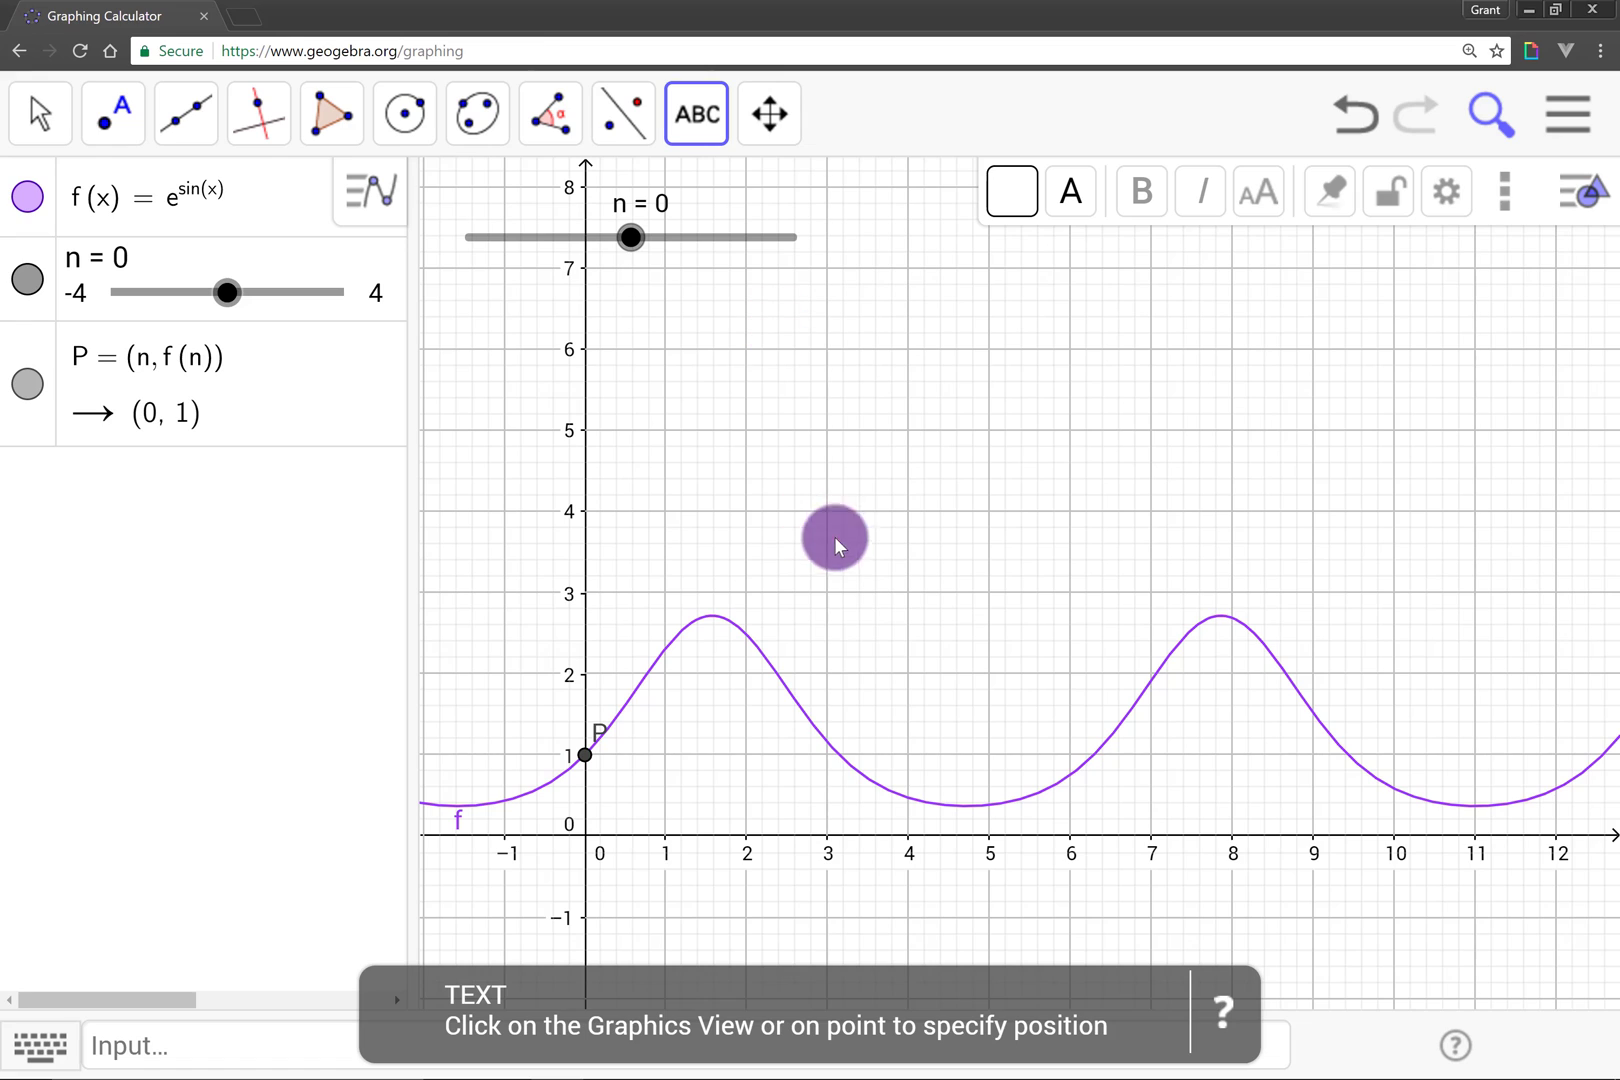
pyautogui.click(586, 751)
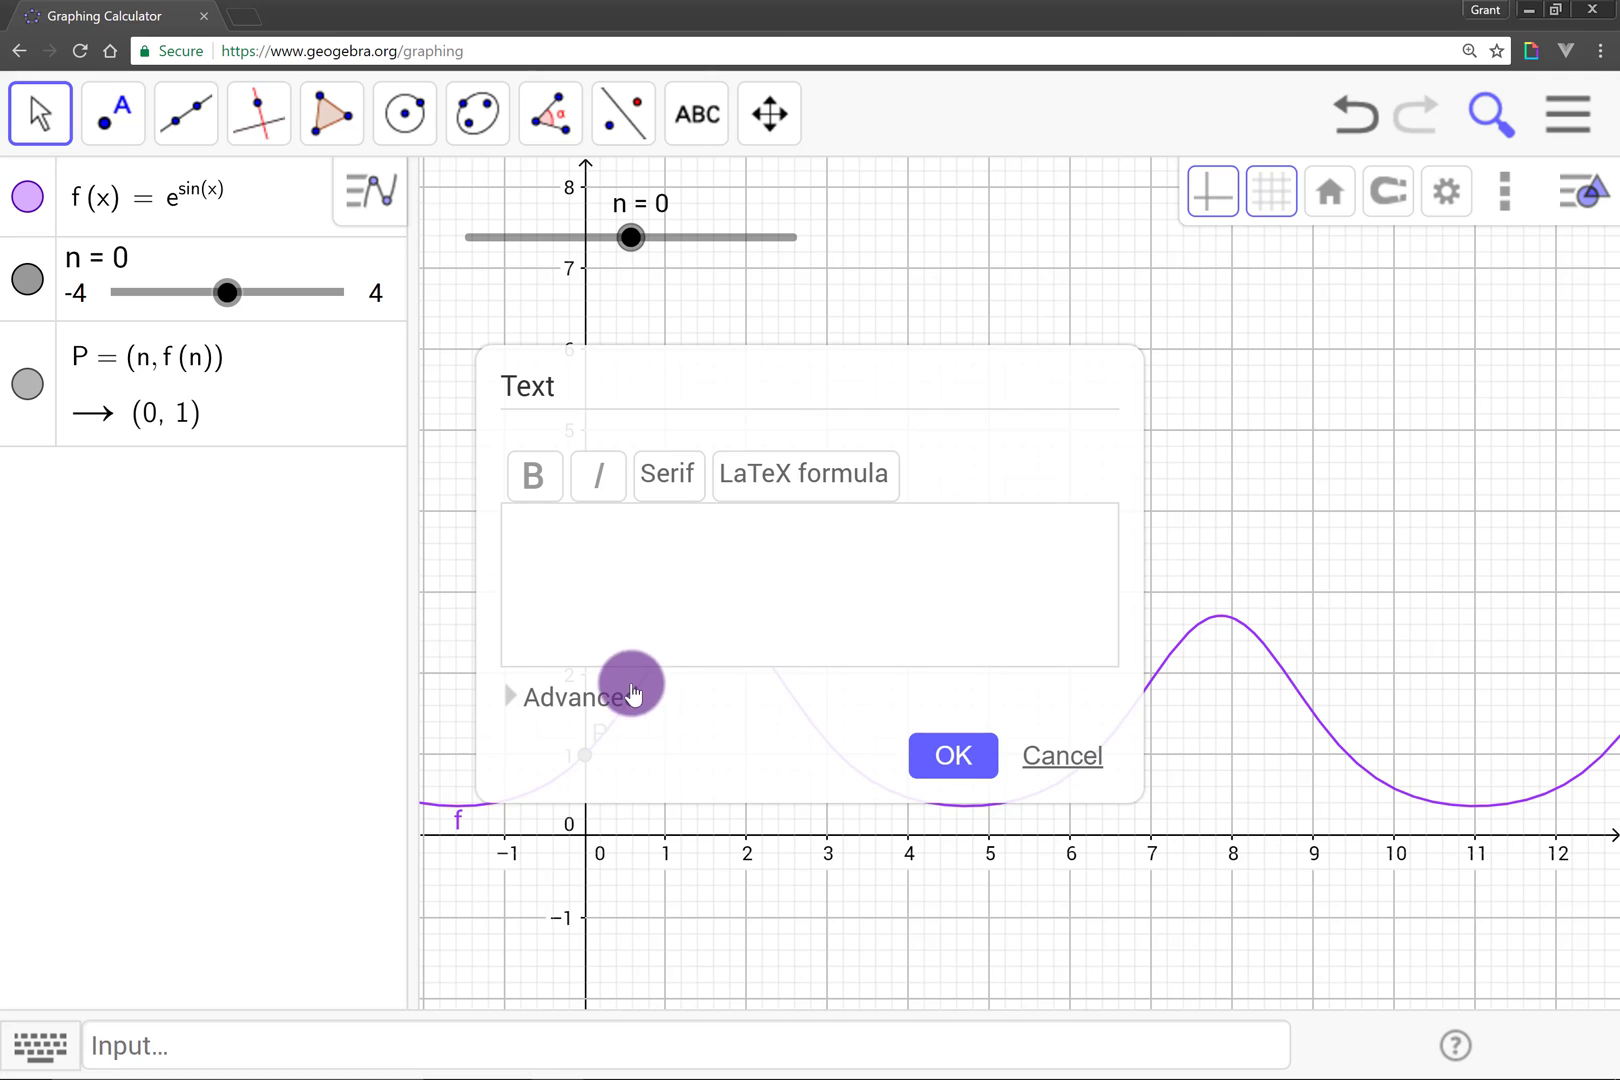
pyautogui.click(625, 695)
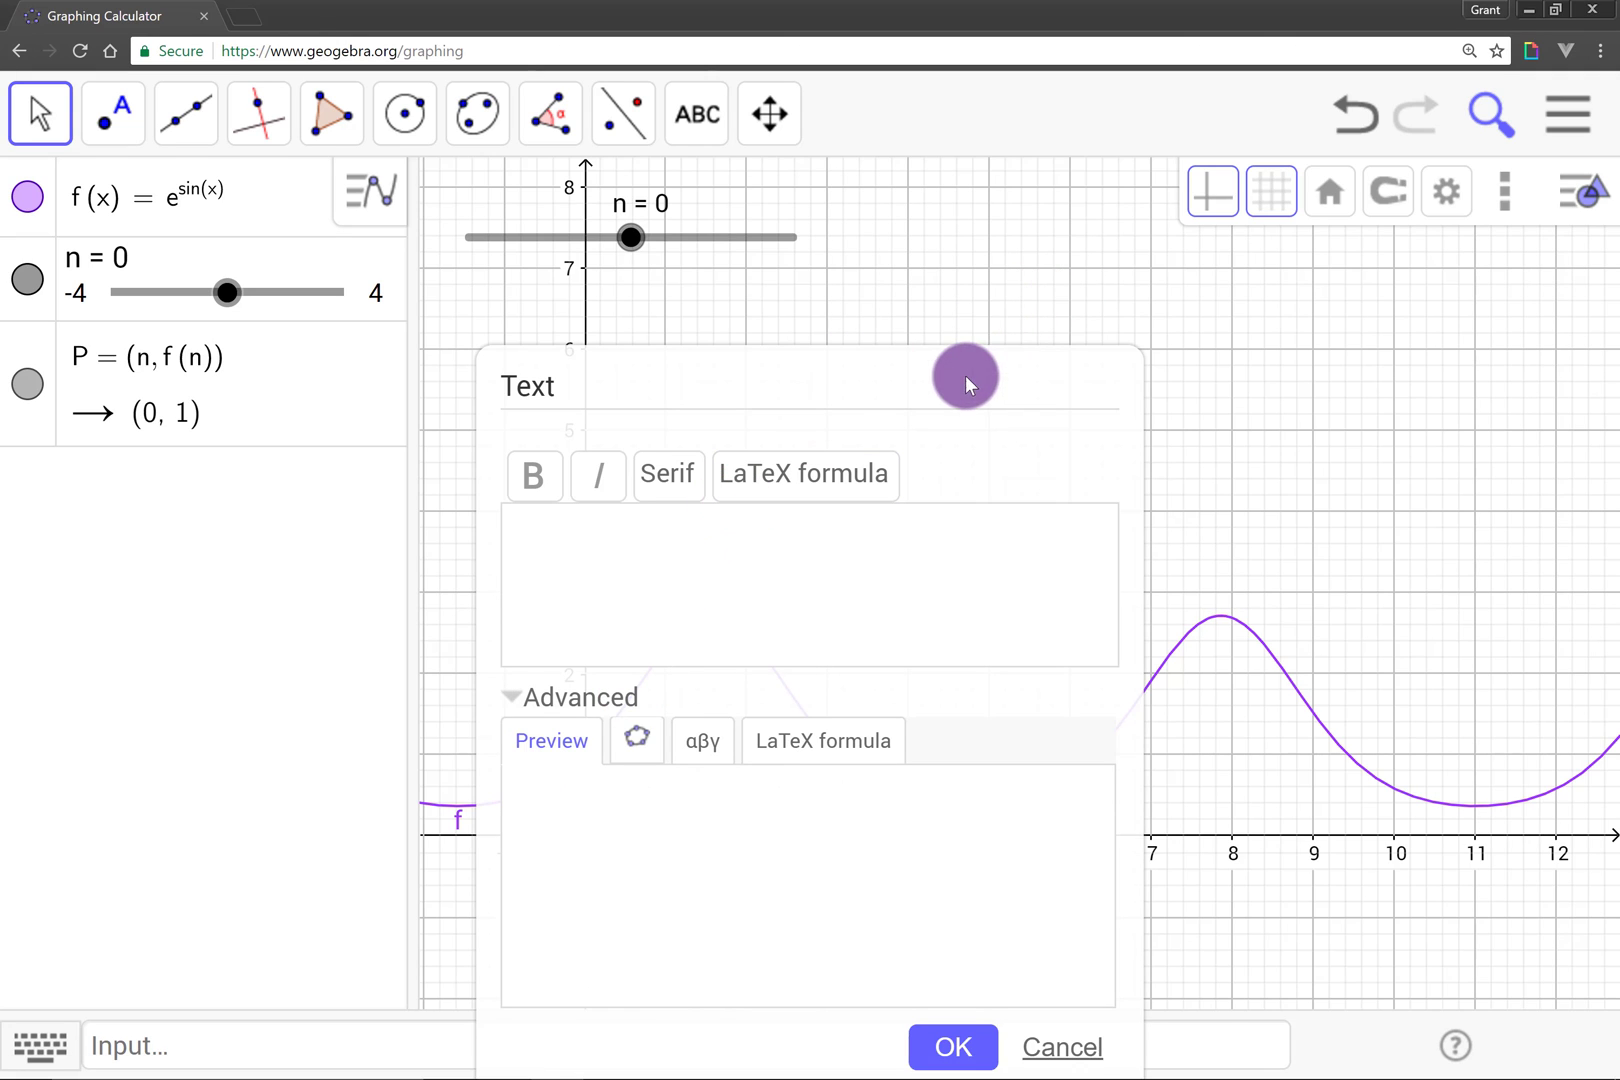
pyautogui.moveTo(1033, 368); pyautogui.dragTo(1258, 275)
pyautogui.click(911, 482)
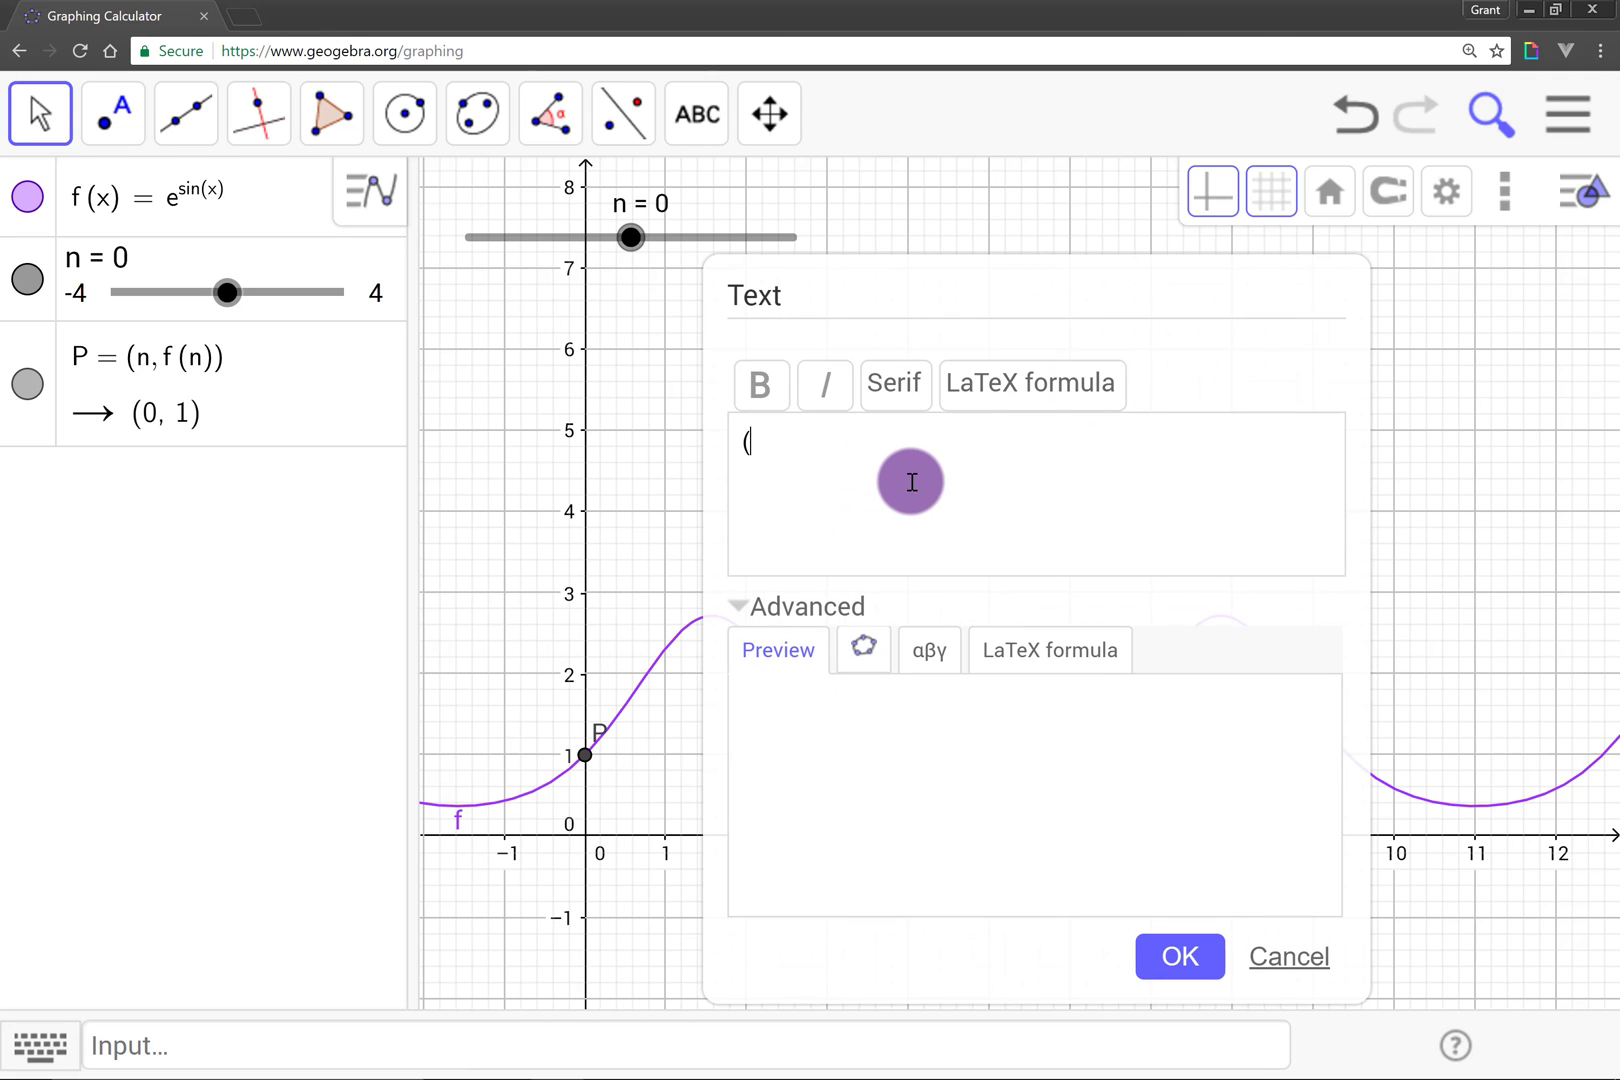
# - Insert an empty dynamic box after the opening parenthesis and set its expression to n
pyautogui.click(860, 648)
pyautogui.click(828, 725)
pyautogui.click(766, 448)
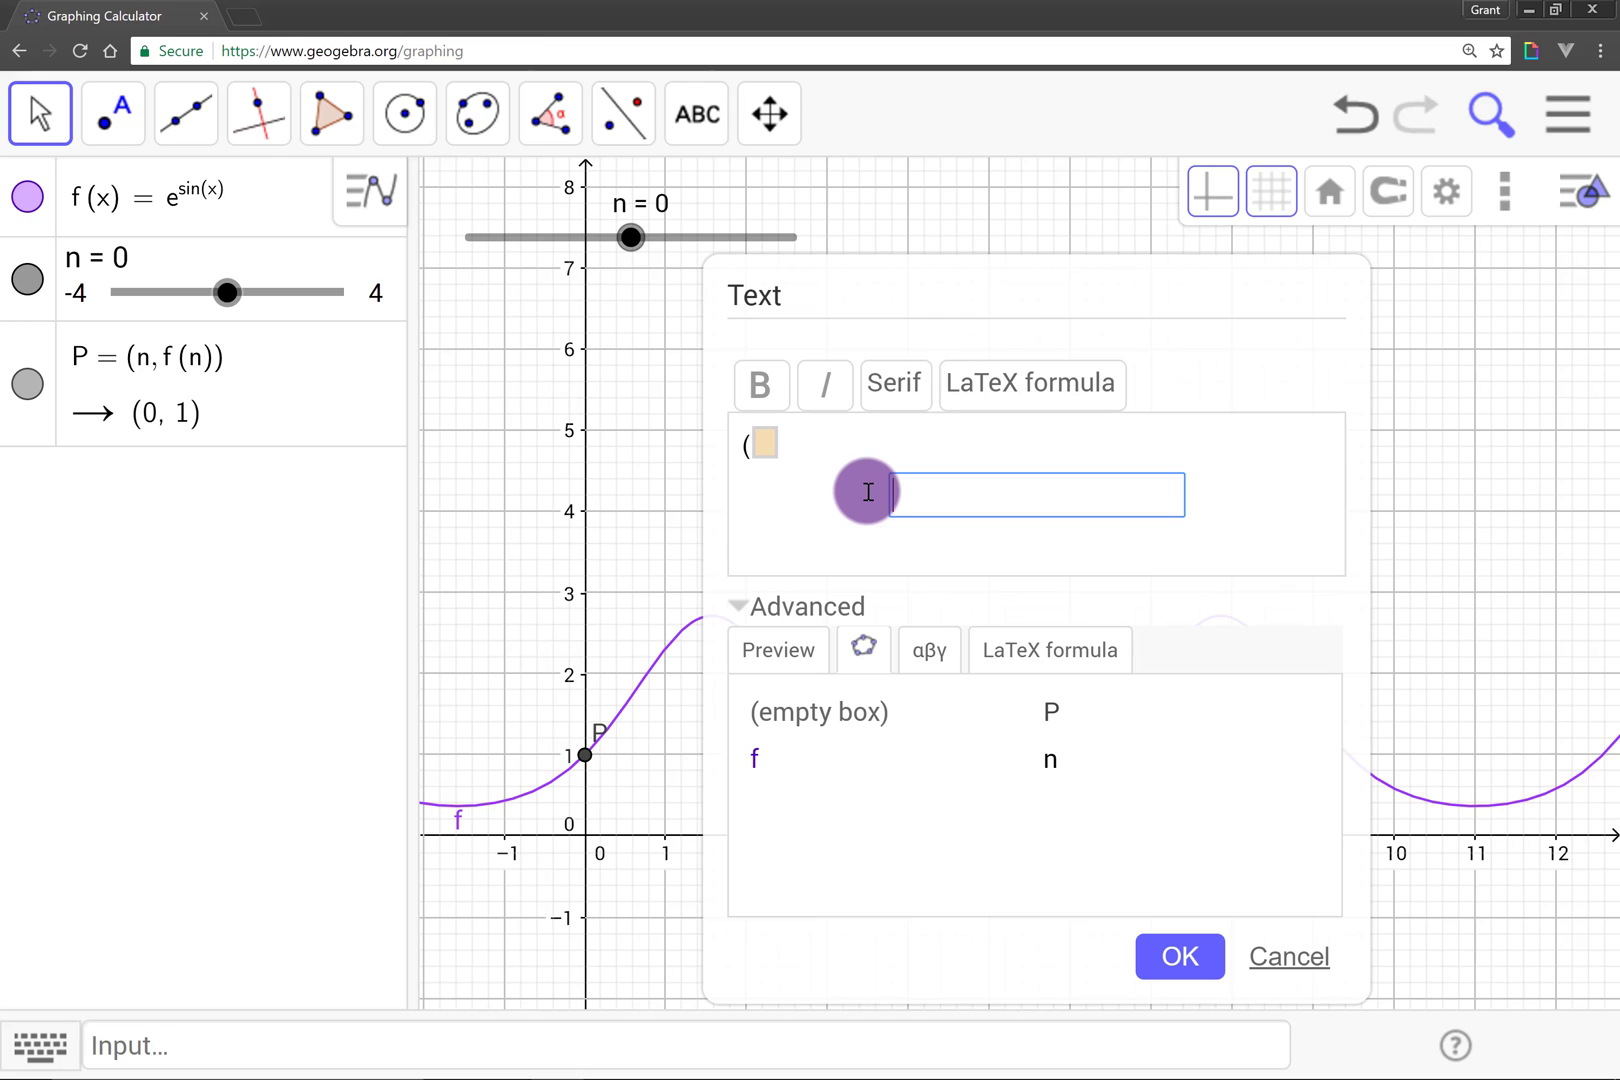
pyautogui.write('n')
pyautogui.press('Return')
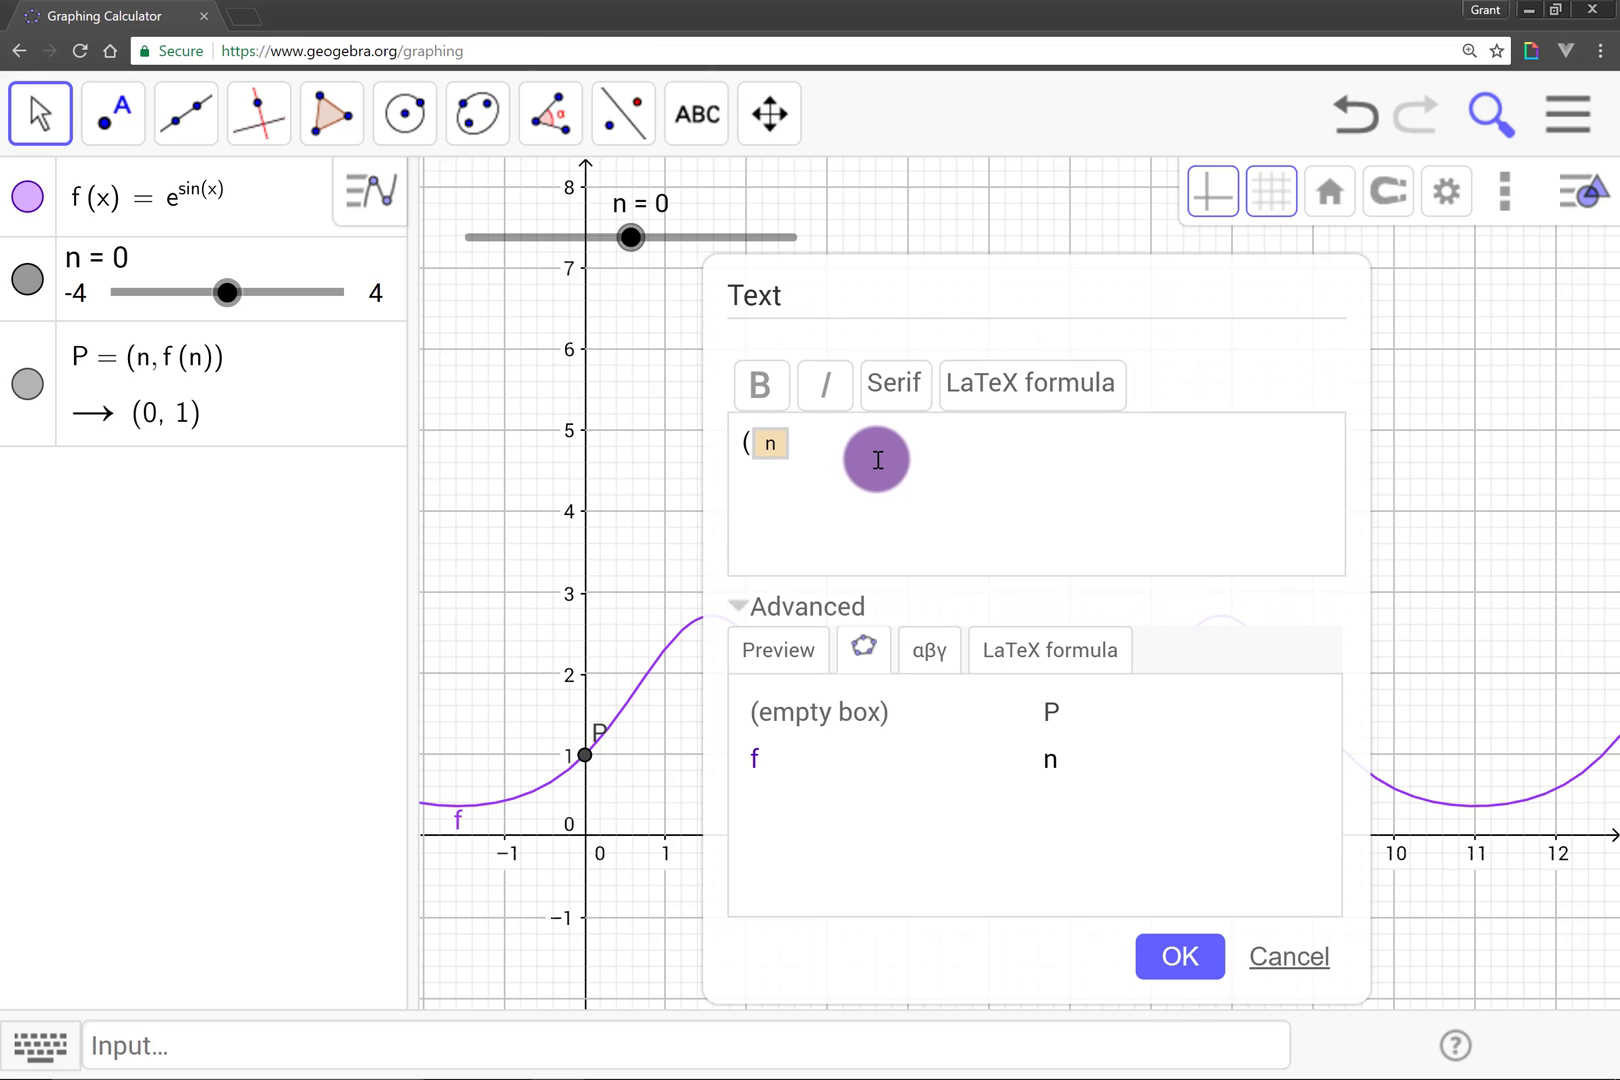
# - Add a comma, a second dynamic box containing f(n) and a closing parenthesis, preview the coordinate text and apply it
pyautogui.click(858, 708)
pyautogui.click(822, 458)
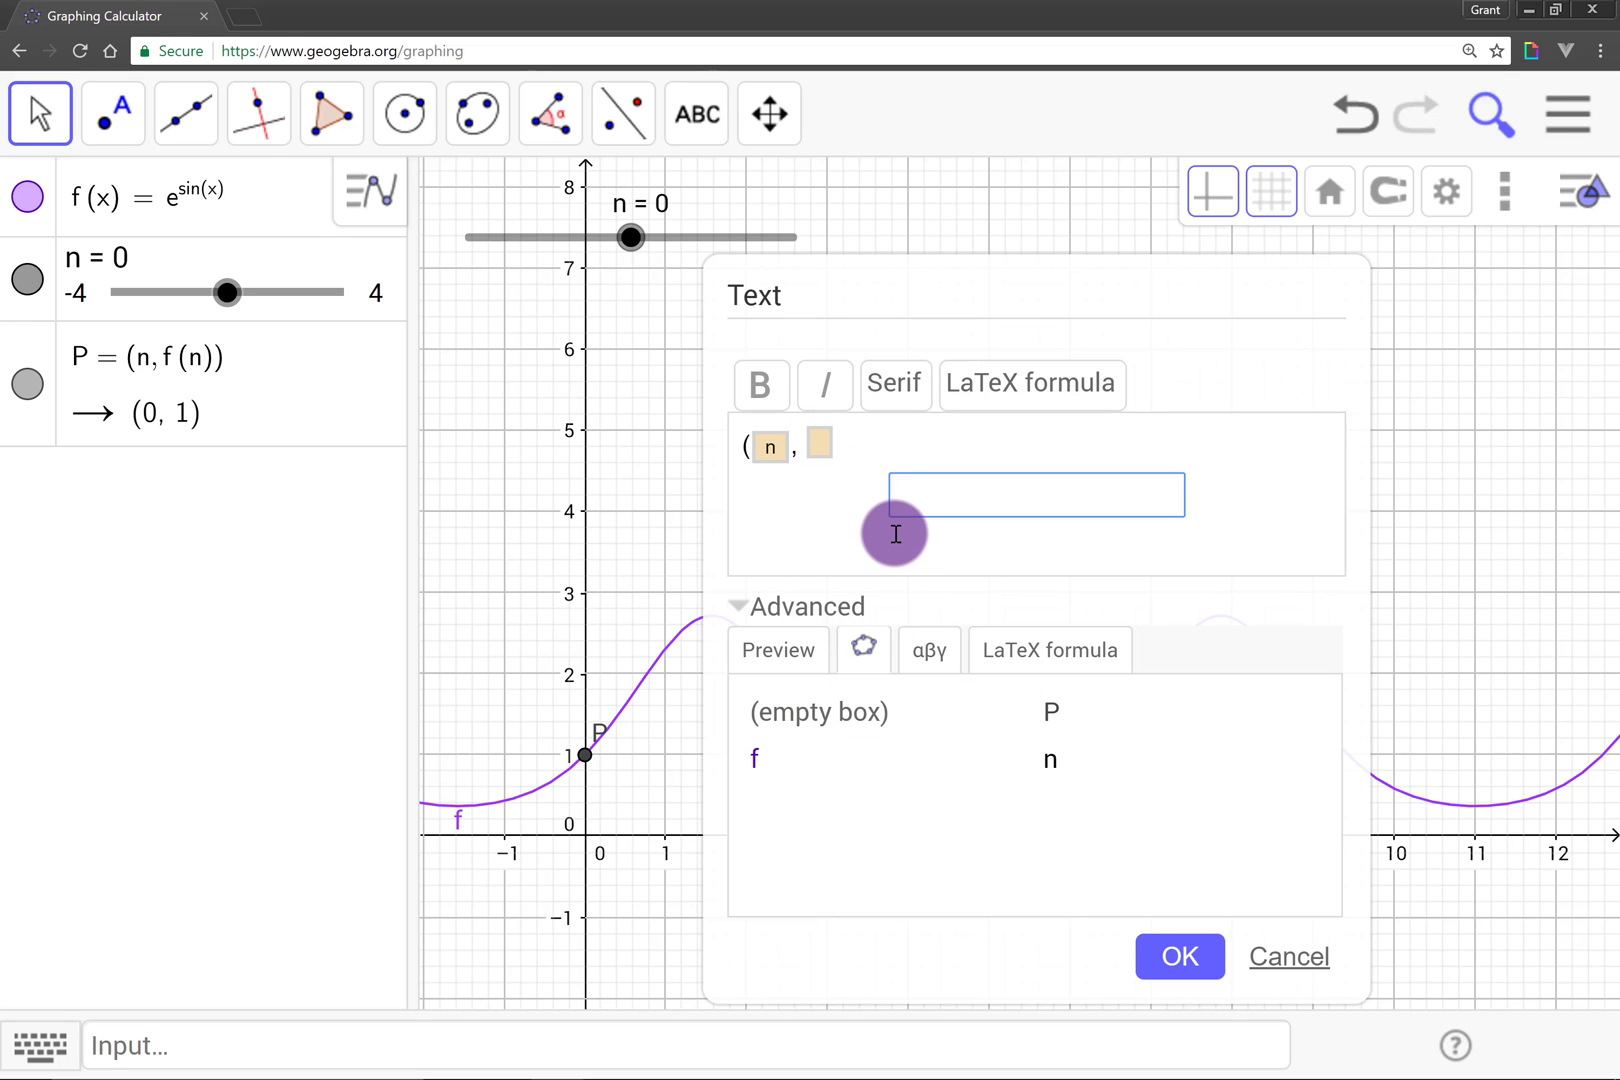
pyautogui.write('f(n')
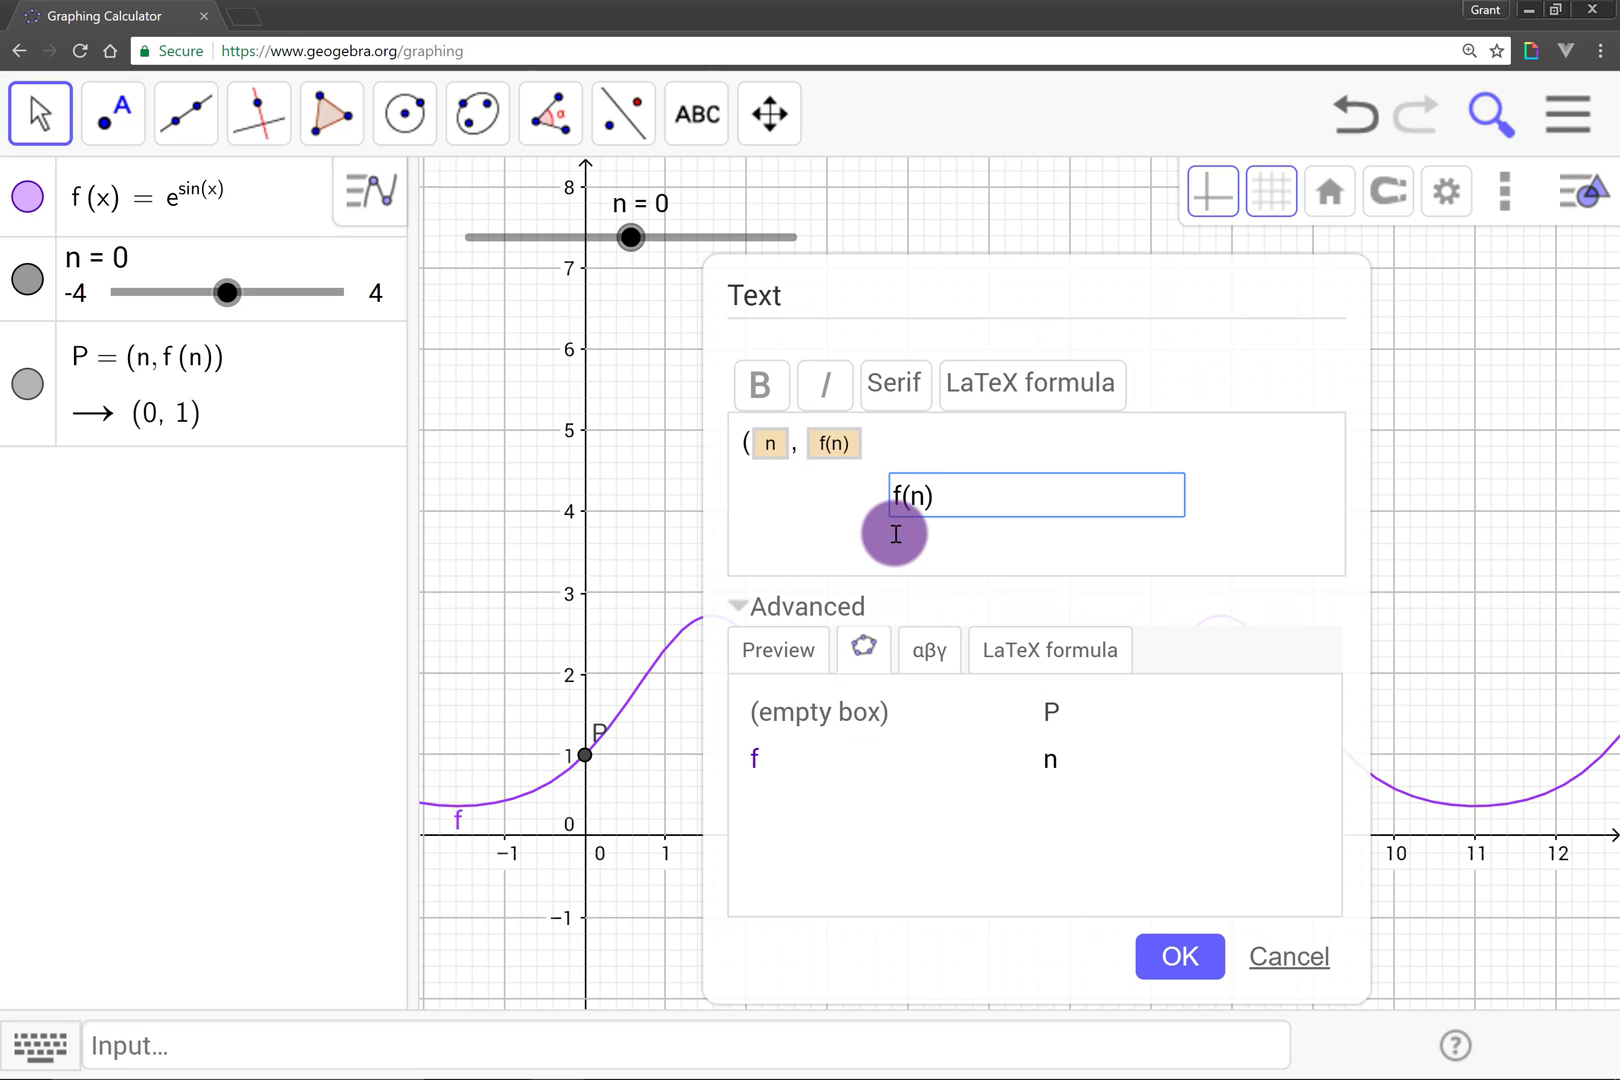
pyautogui.press('Return')
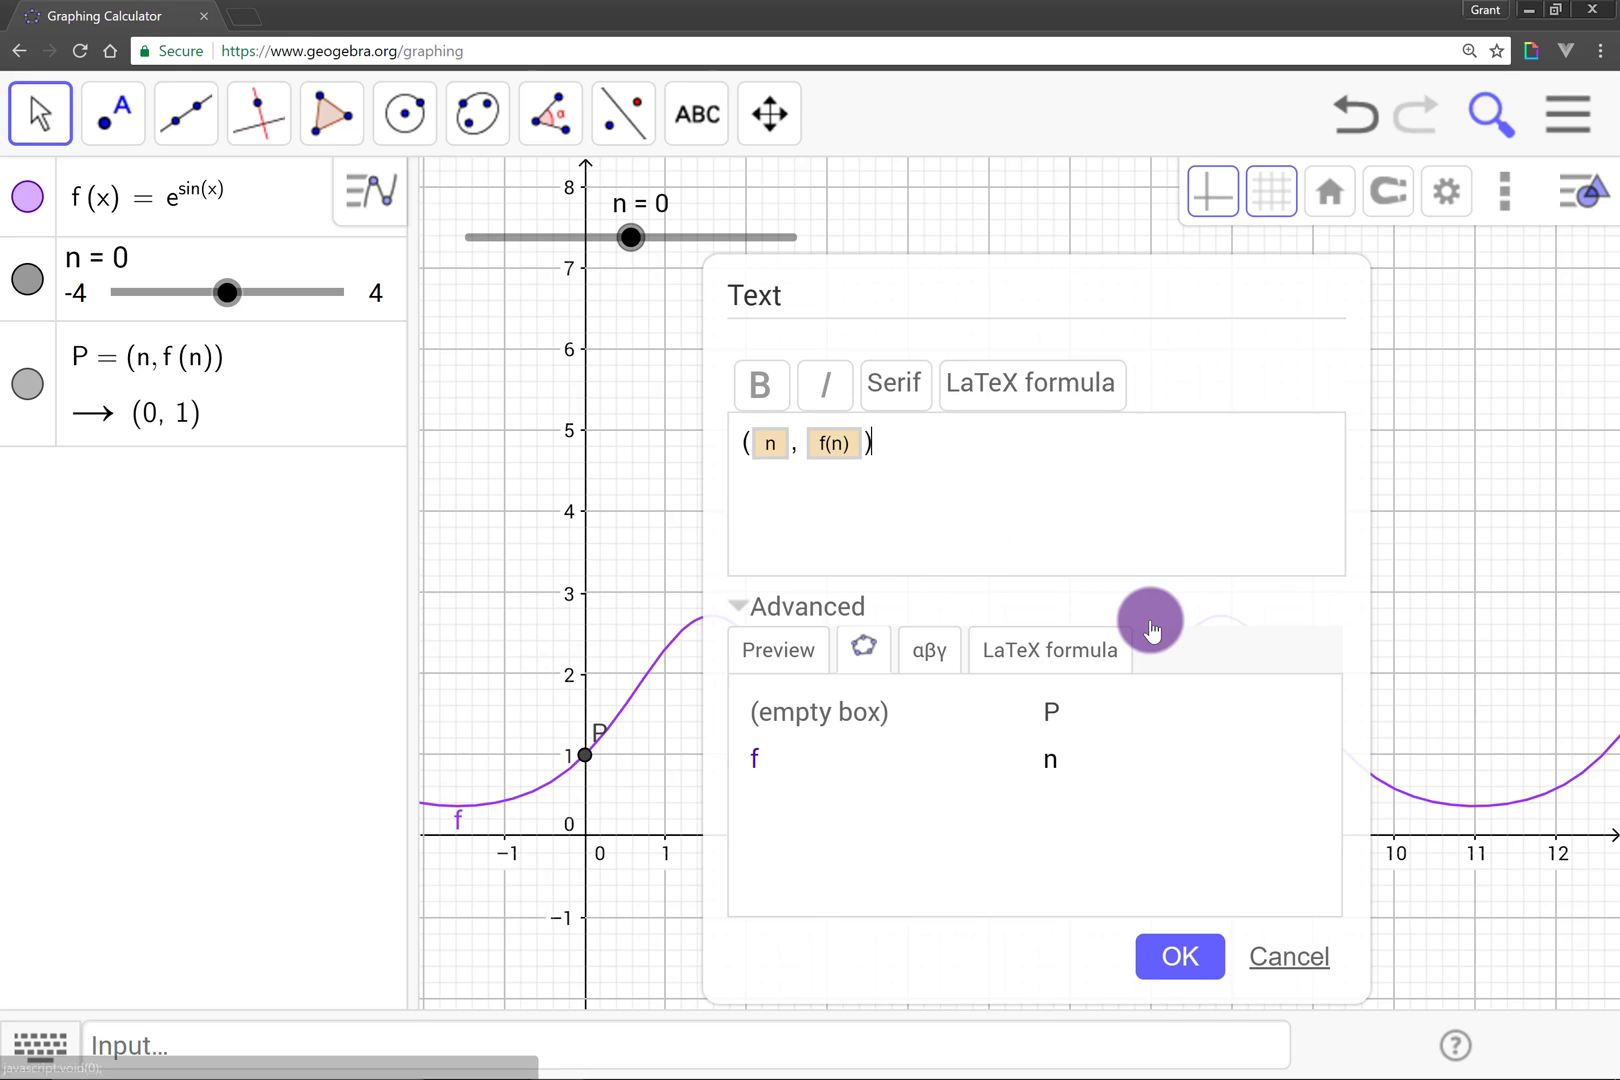
pyautogui.click(756, 654)
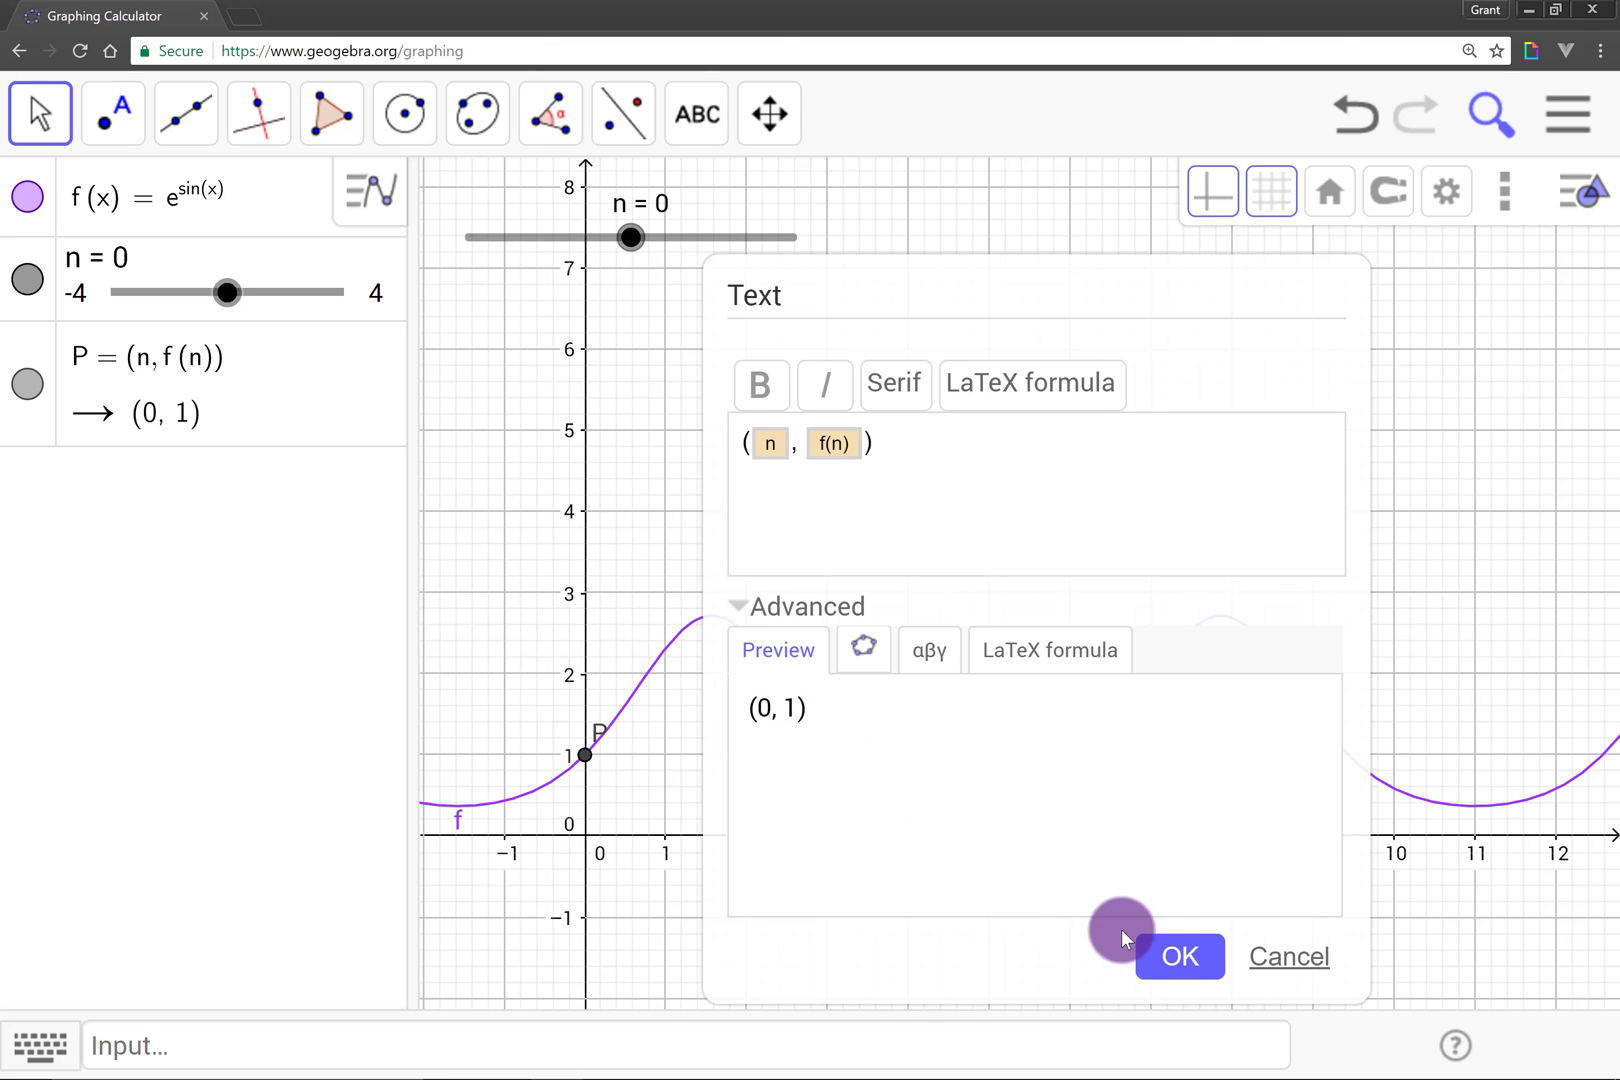
pyautogui.click(1181, 962)
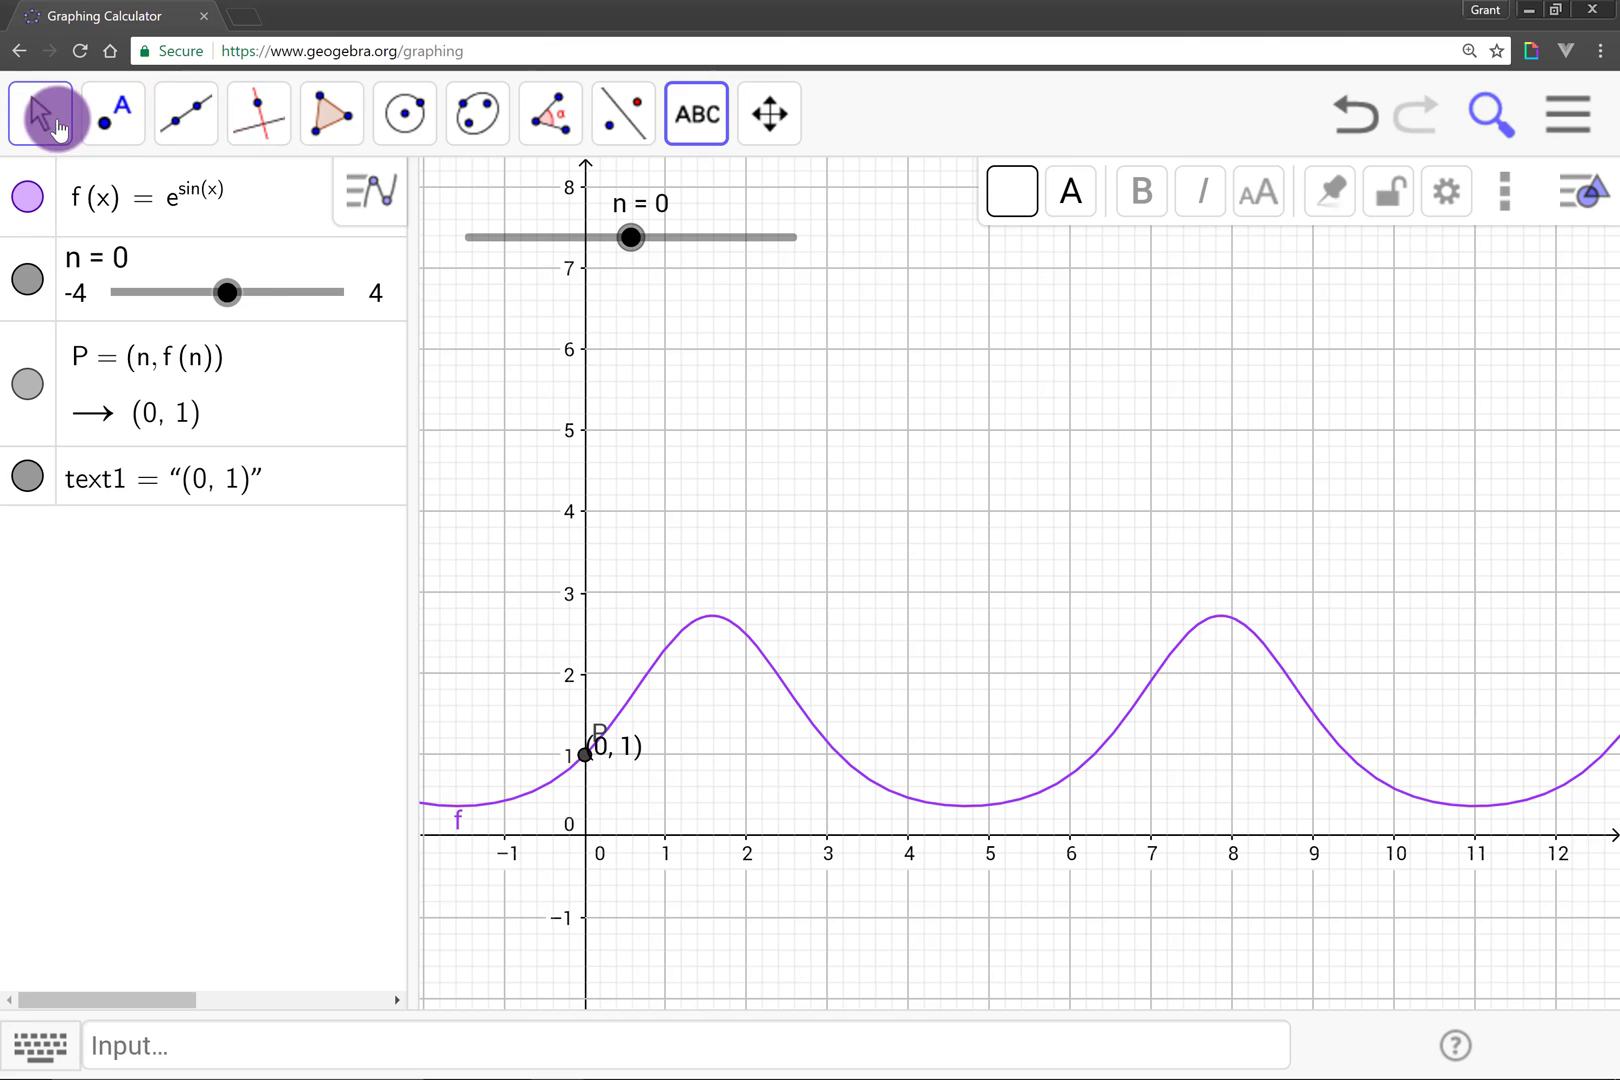
# - Move the coordinate text slightly down and to the right beside point P and increase its font size
pyautogui.click(36, 102)
pyautogui.click(107, 212)
pyautogui.click(628, 752)
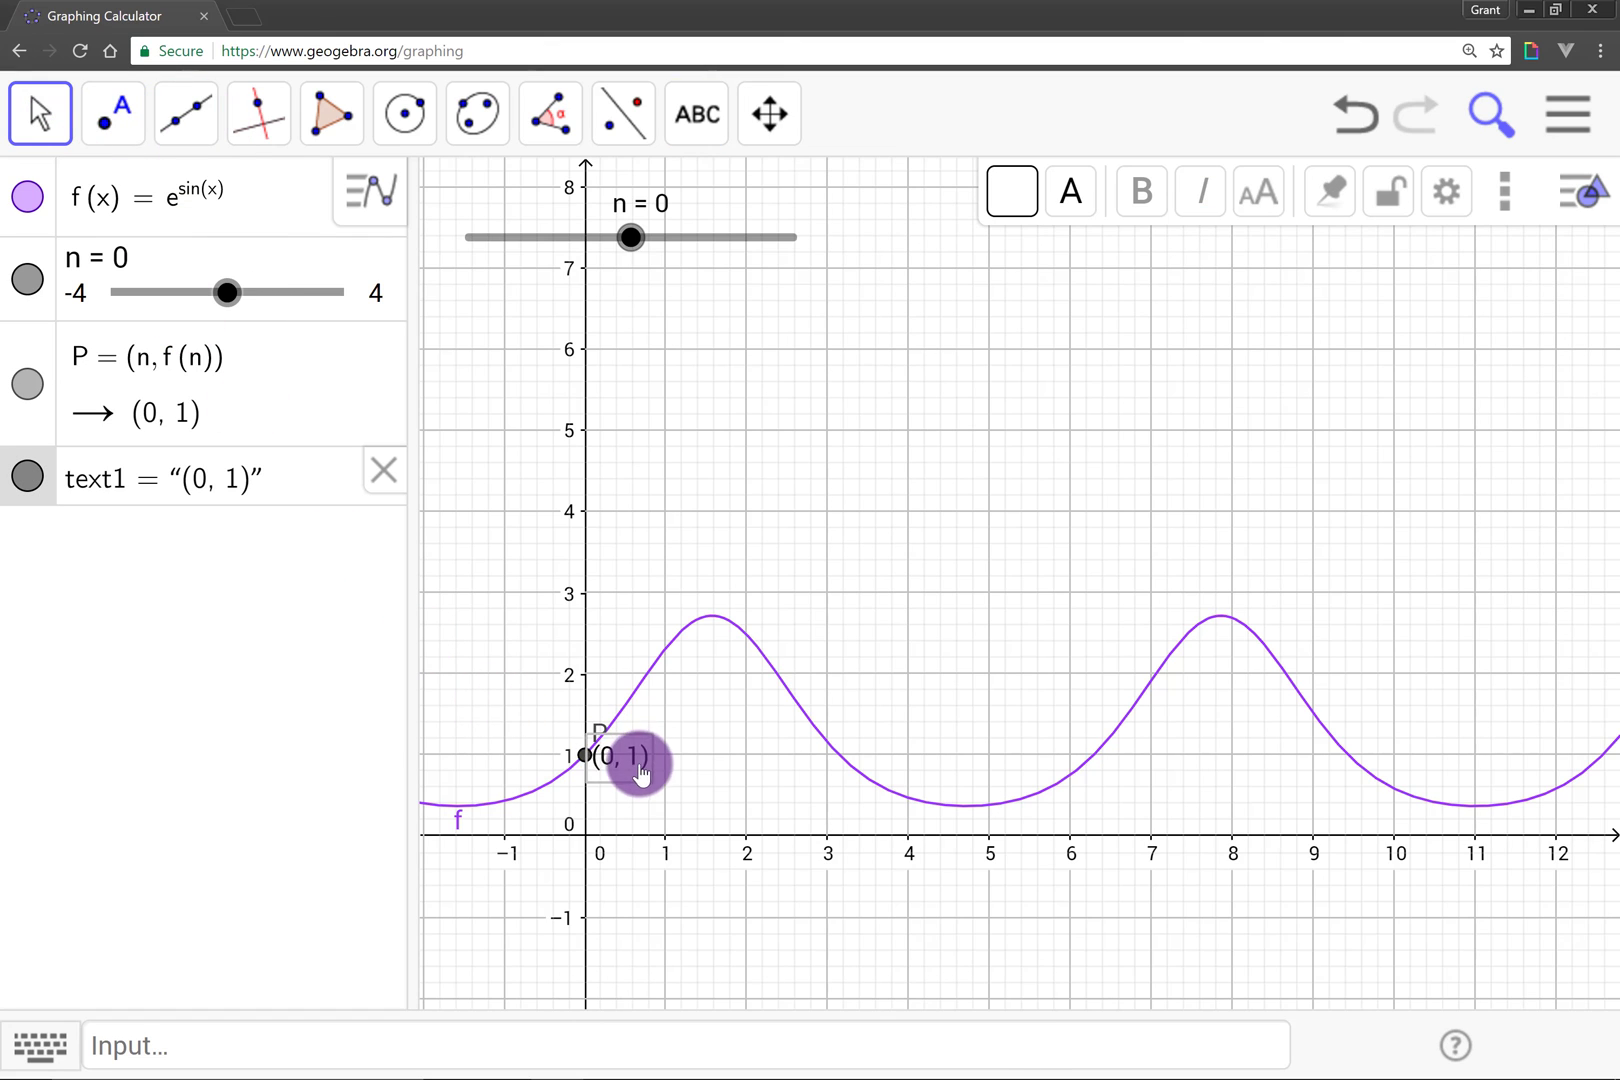
pyautogui.click(1258, 191)
pyautogui.click(1263, 380)
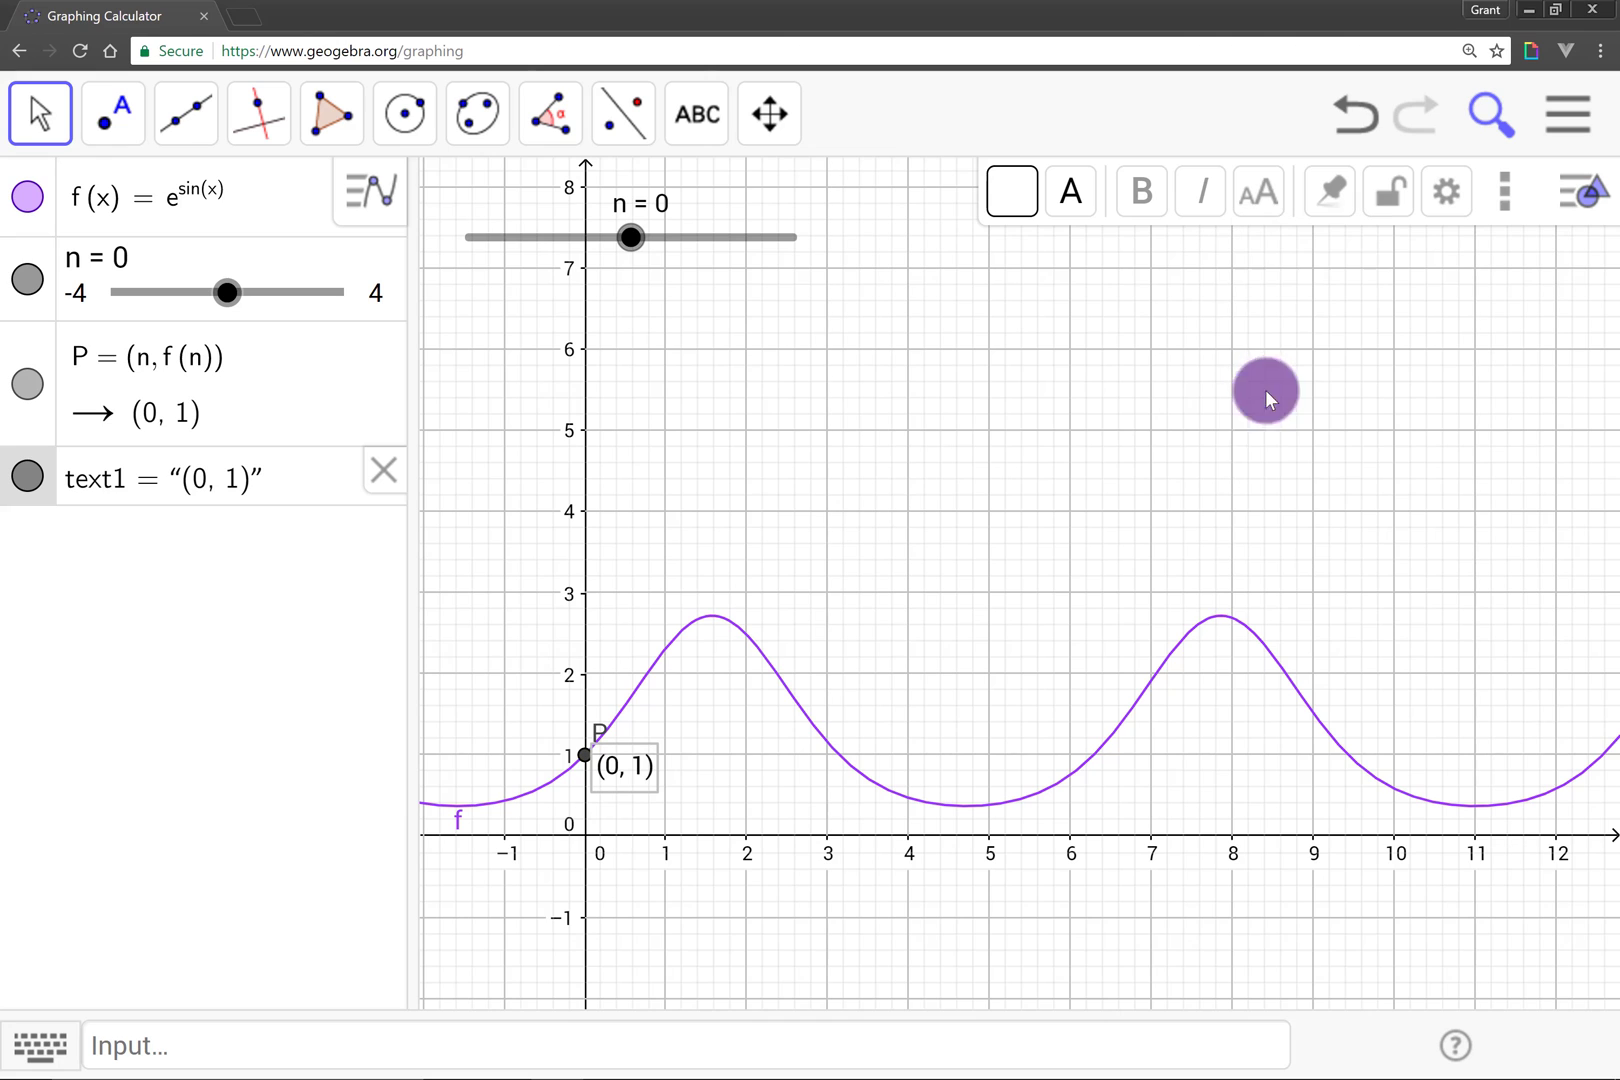
# - Move slider n to about 0.92 so that P and its coordinate text travel along the curve
pyautogui.click(632, 240)
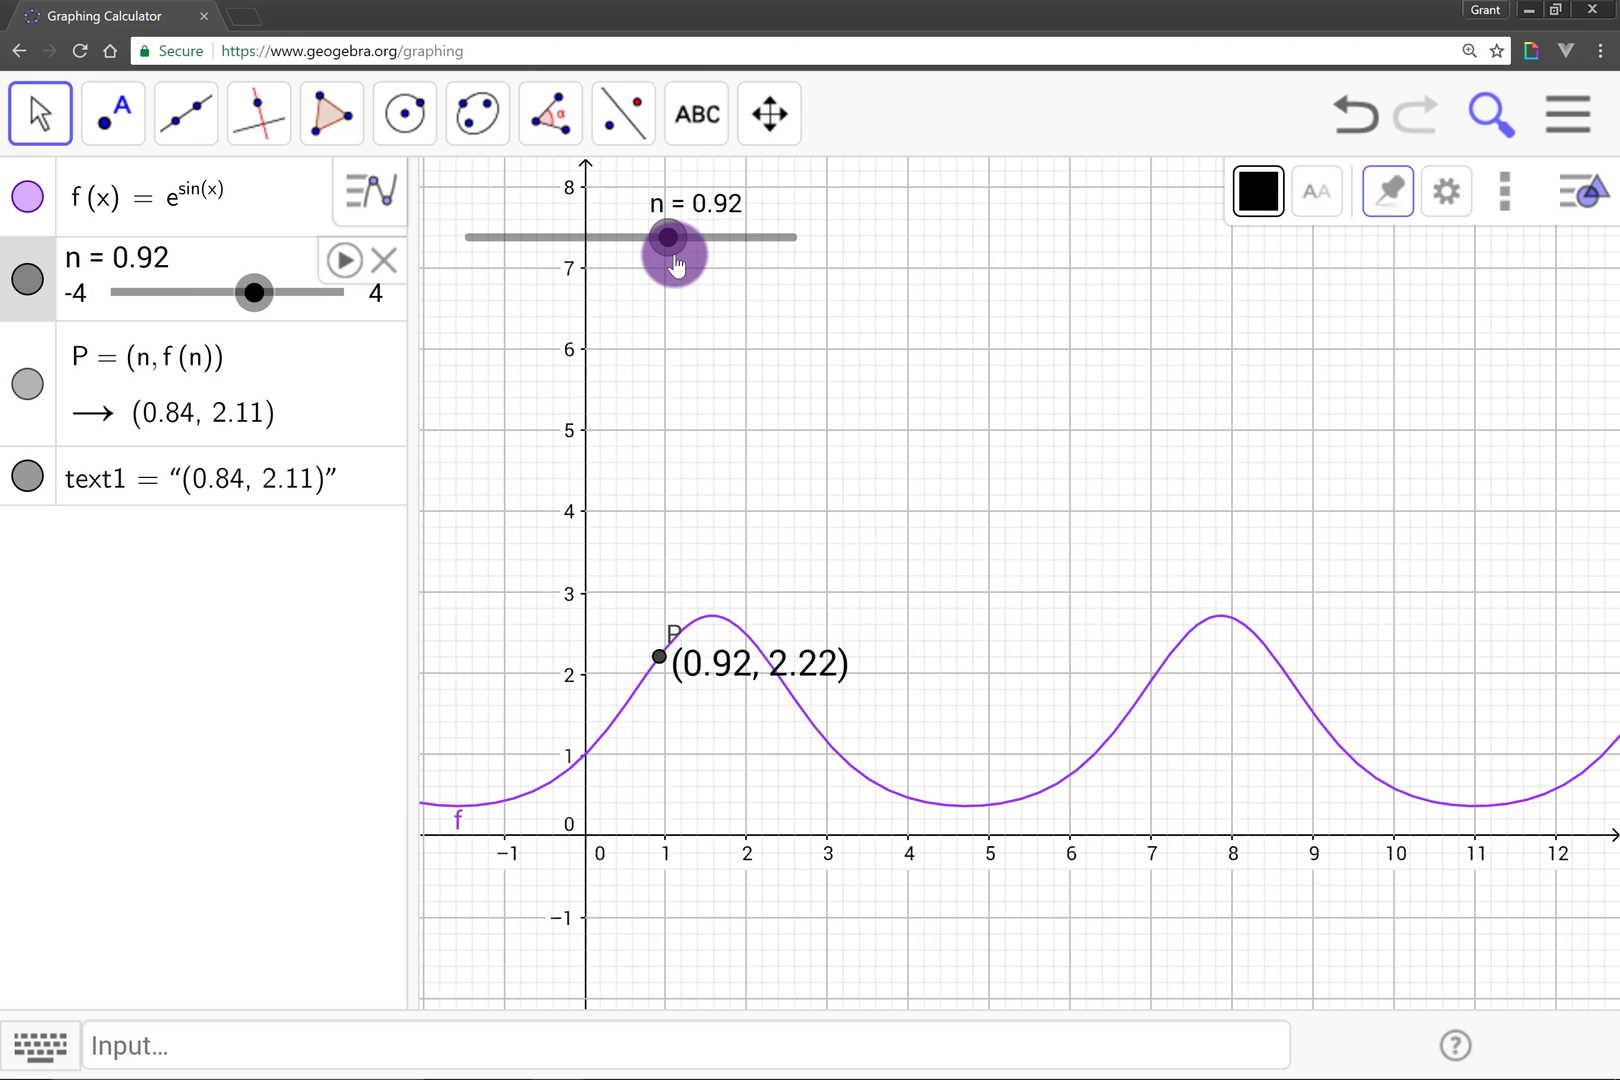